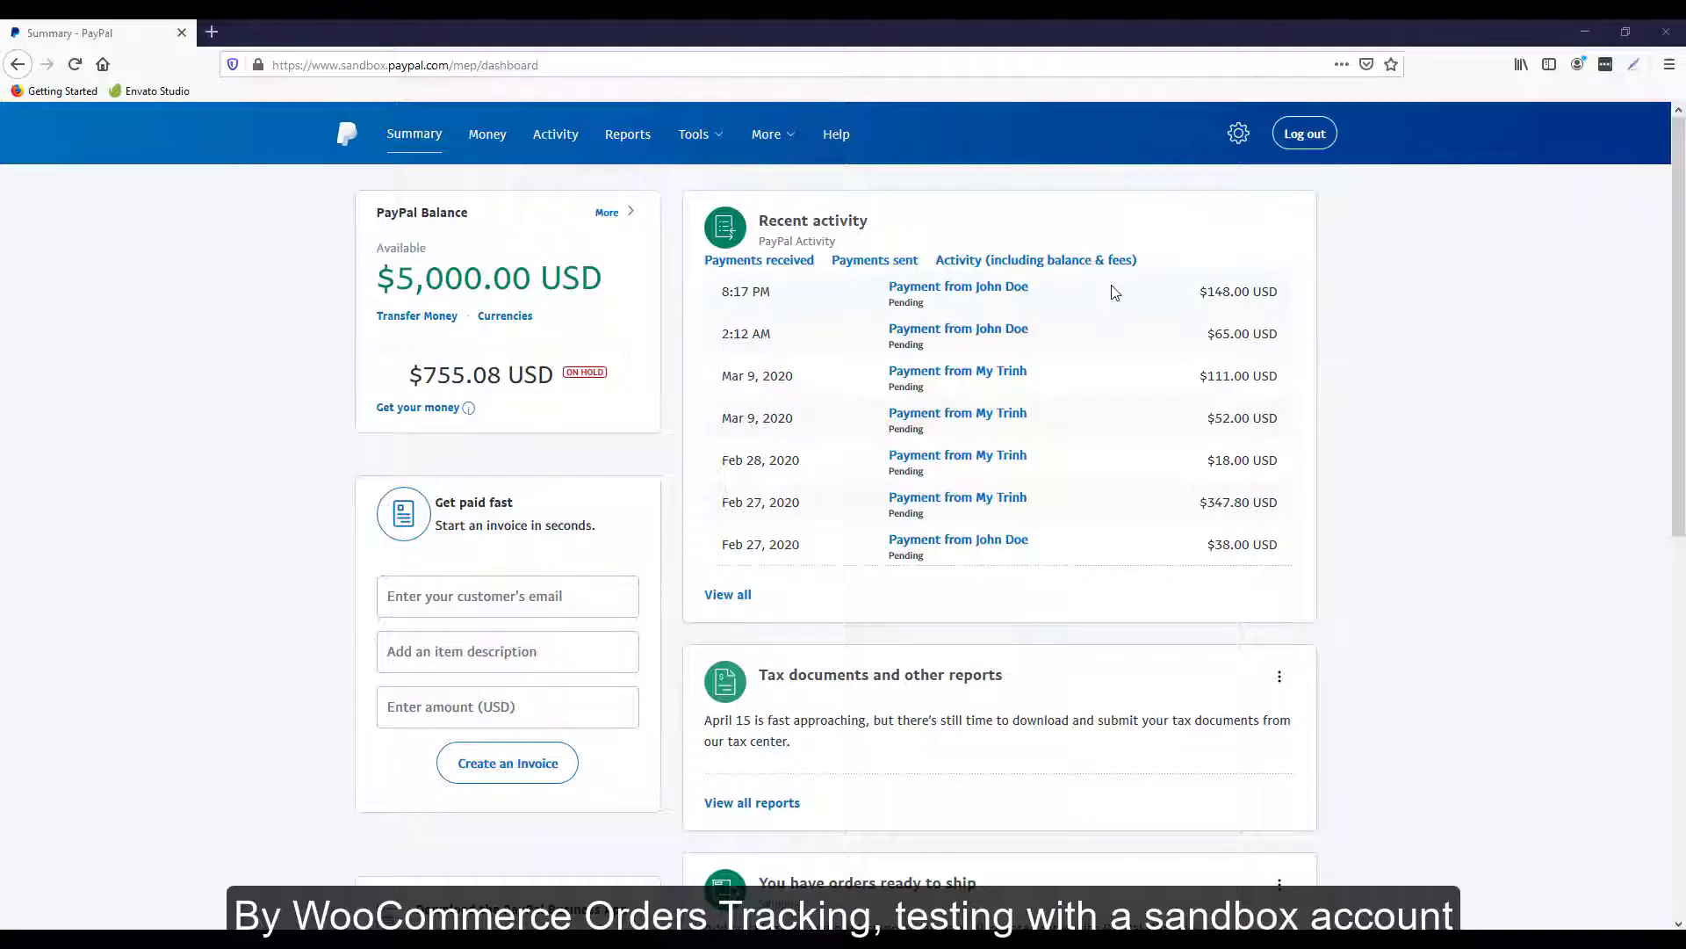
# Open the details of the latest $148.00 sandbox payment under Recent activity.
pyautogui.click(1016, 293)
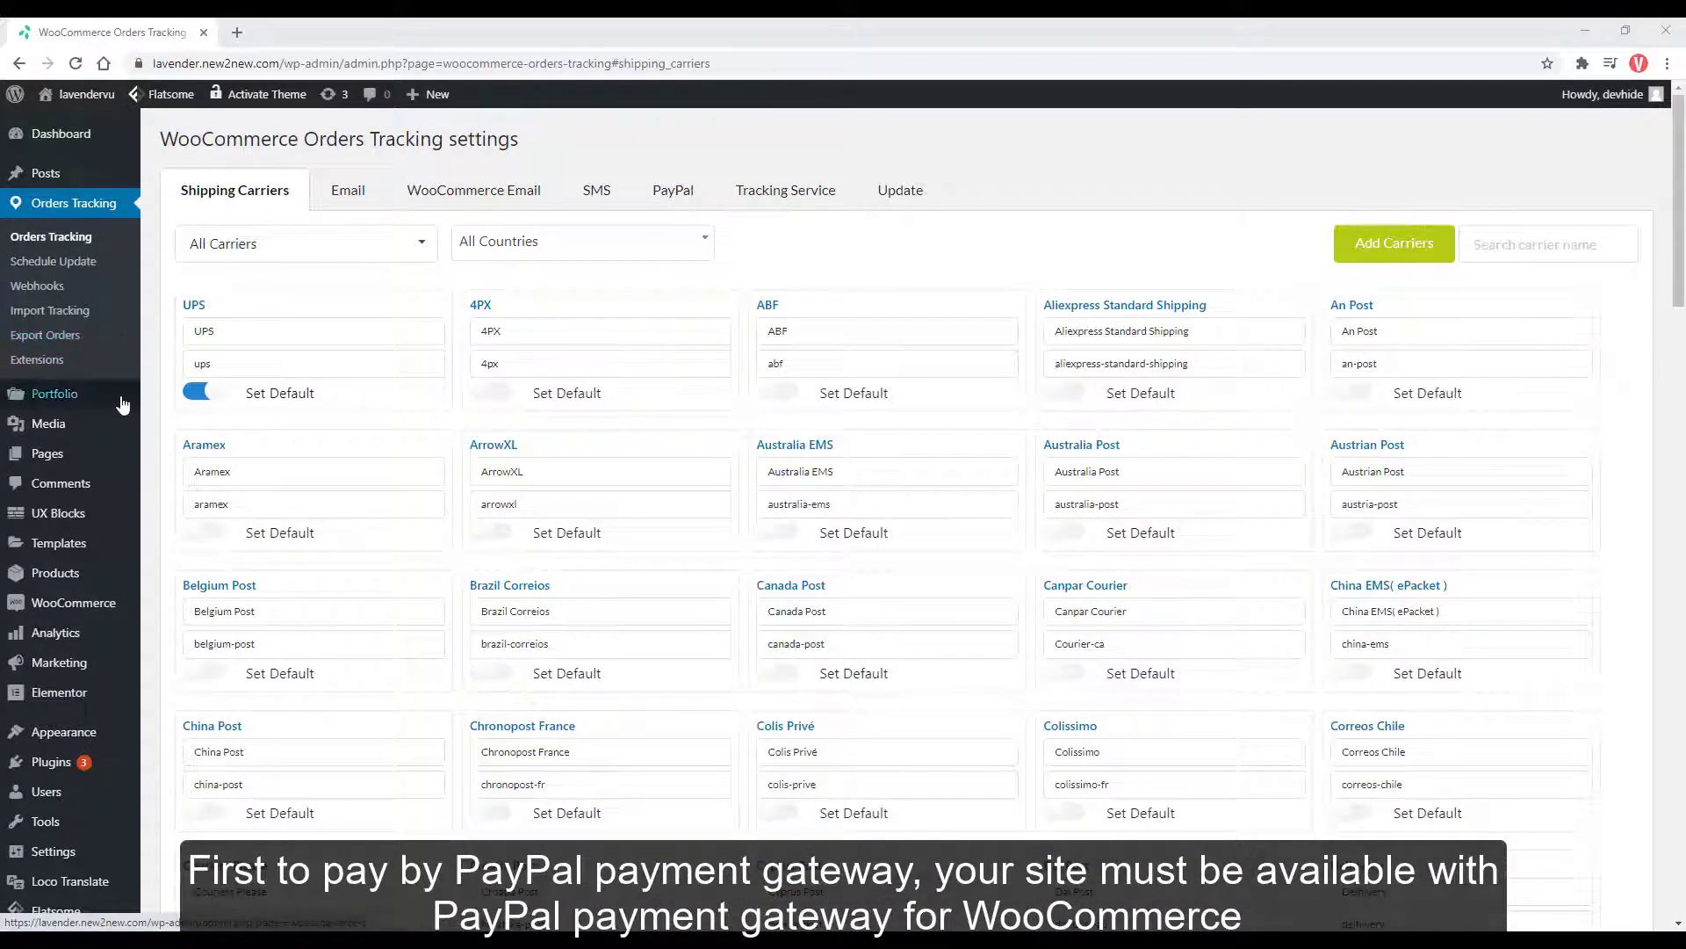
pyautogui.moveTo(72, 603)
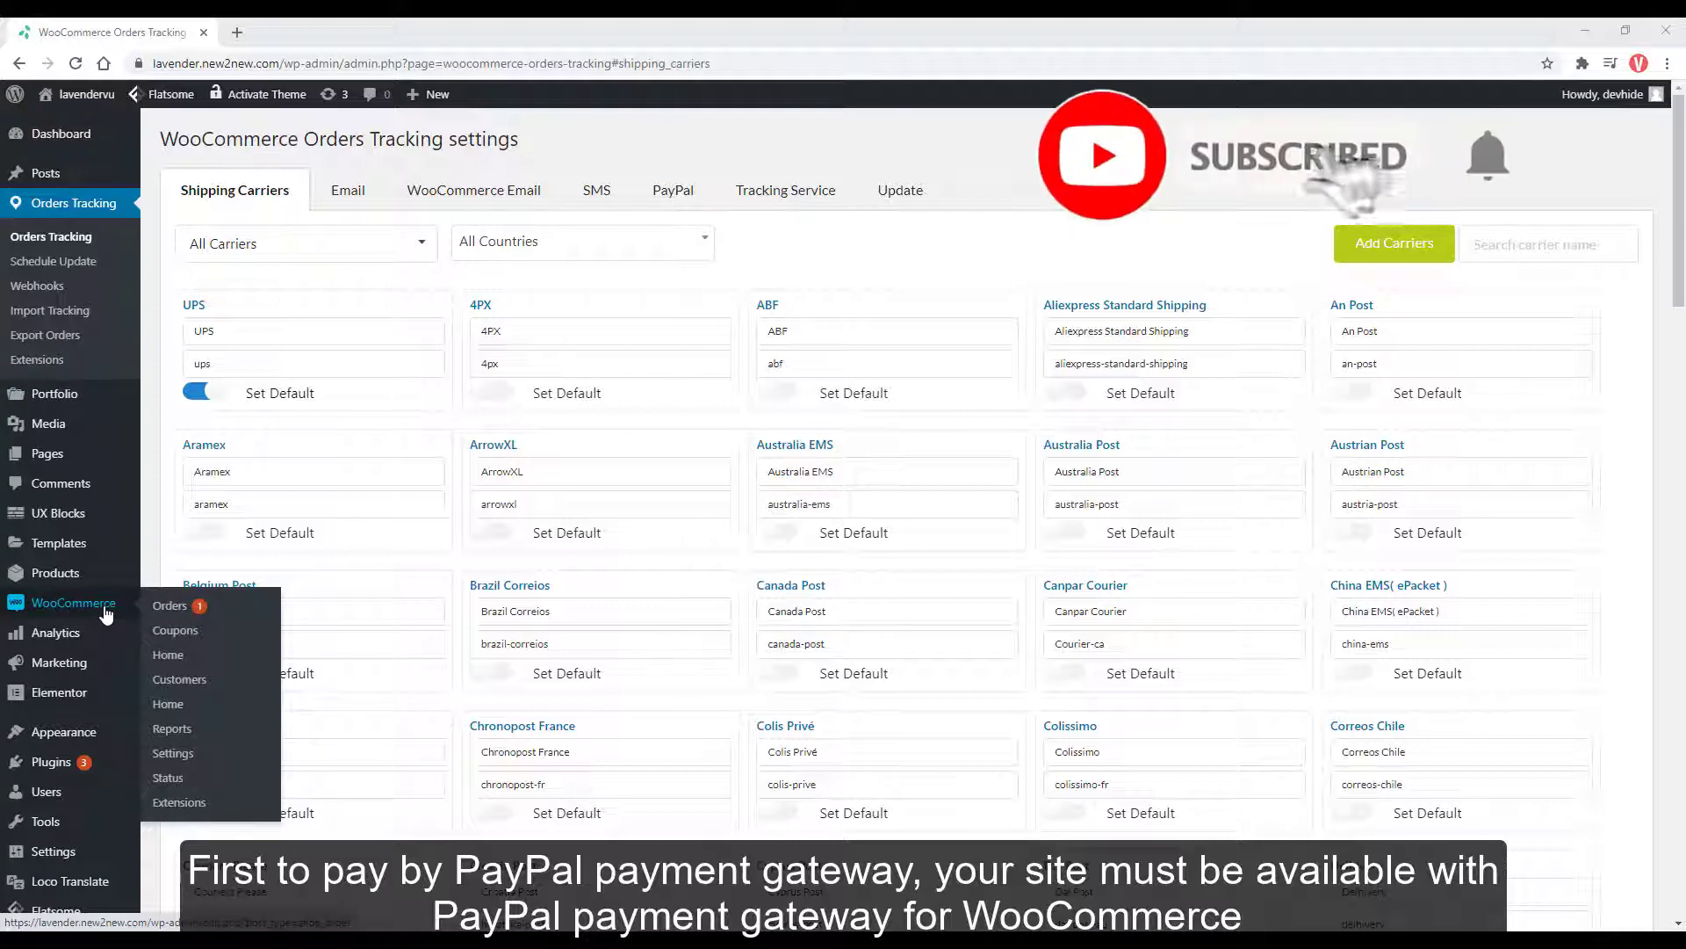
# Open WooCommerce Settings in a background tab beside Orders Tracking.
pyautogui.middleClick(188, 753)
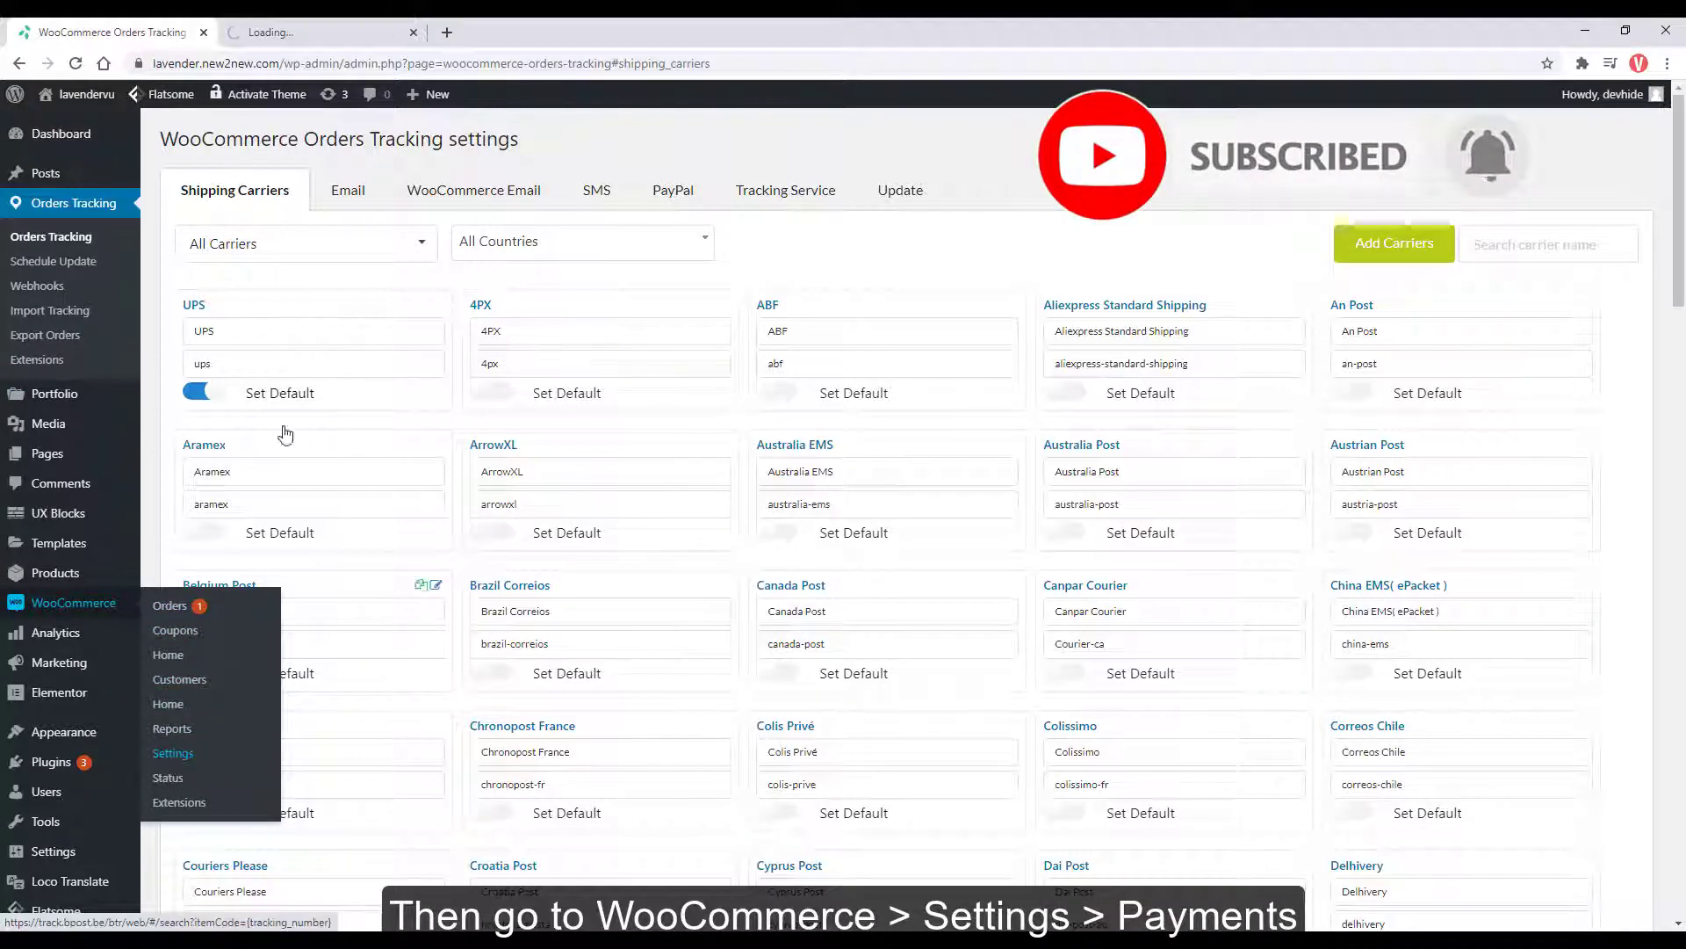
# Open WooCommerce's PayPal payment settings and launch the PayPal developer site via the sandbox link.
pyautogui.click(325, 33)
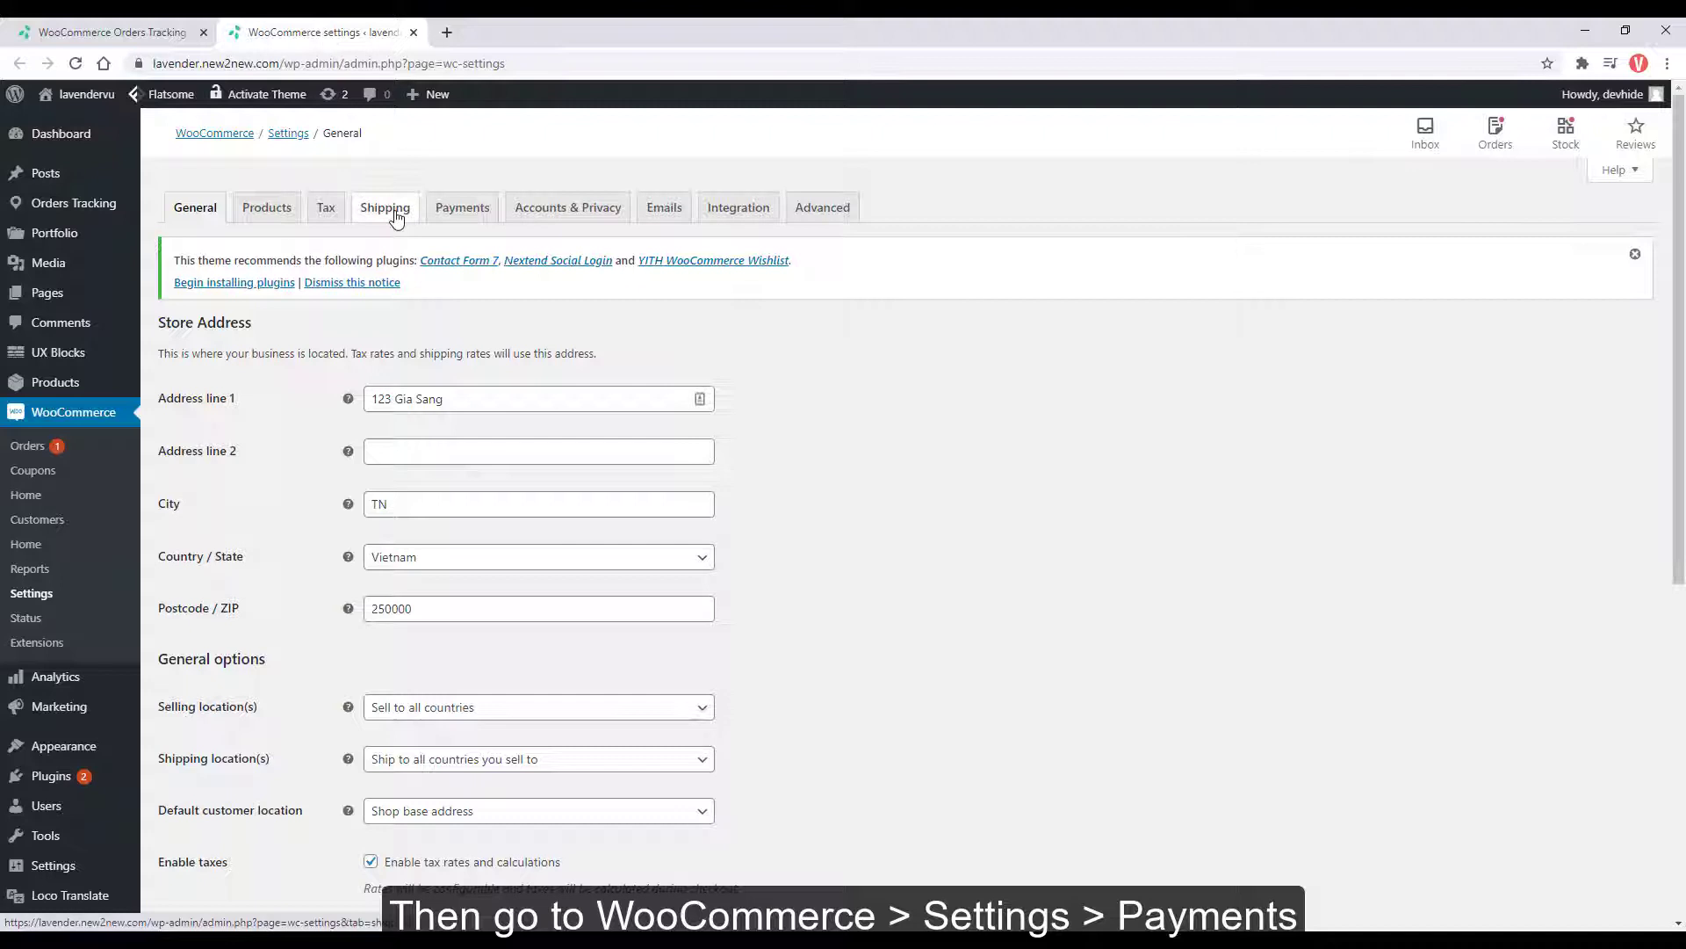
pyautogui.click(442, 215)
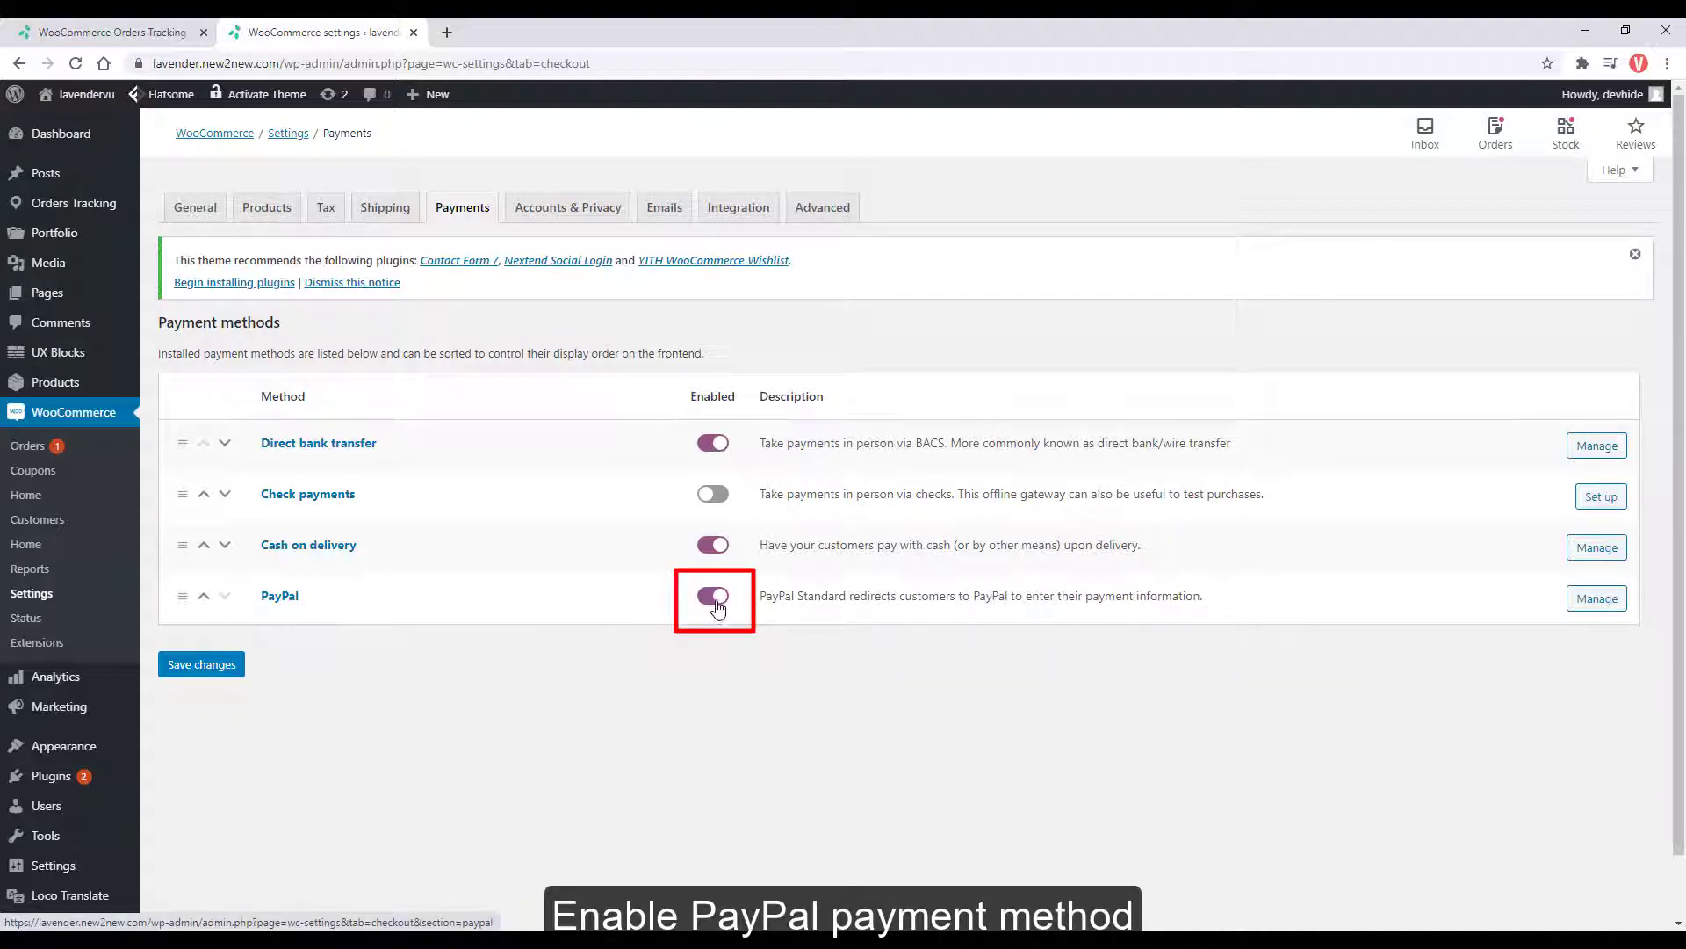
pyautogui.click(1581, 605)
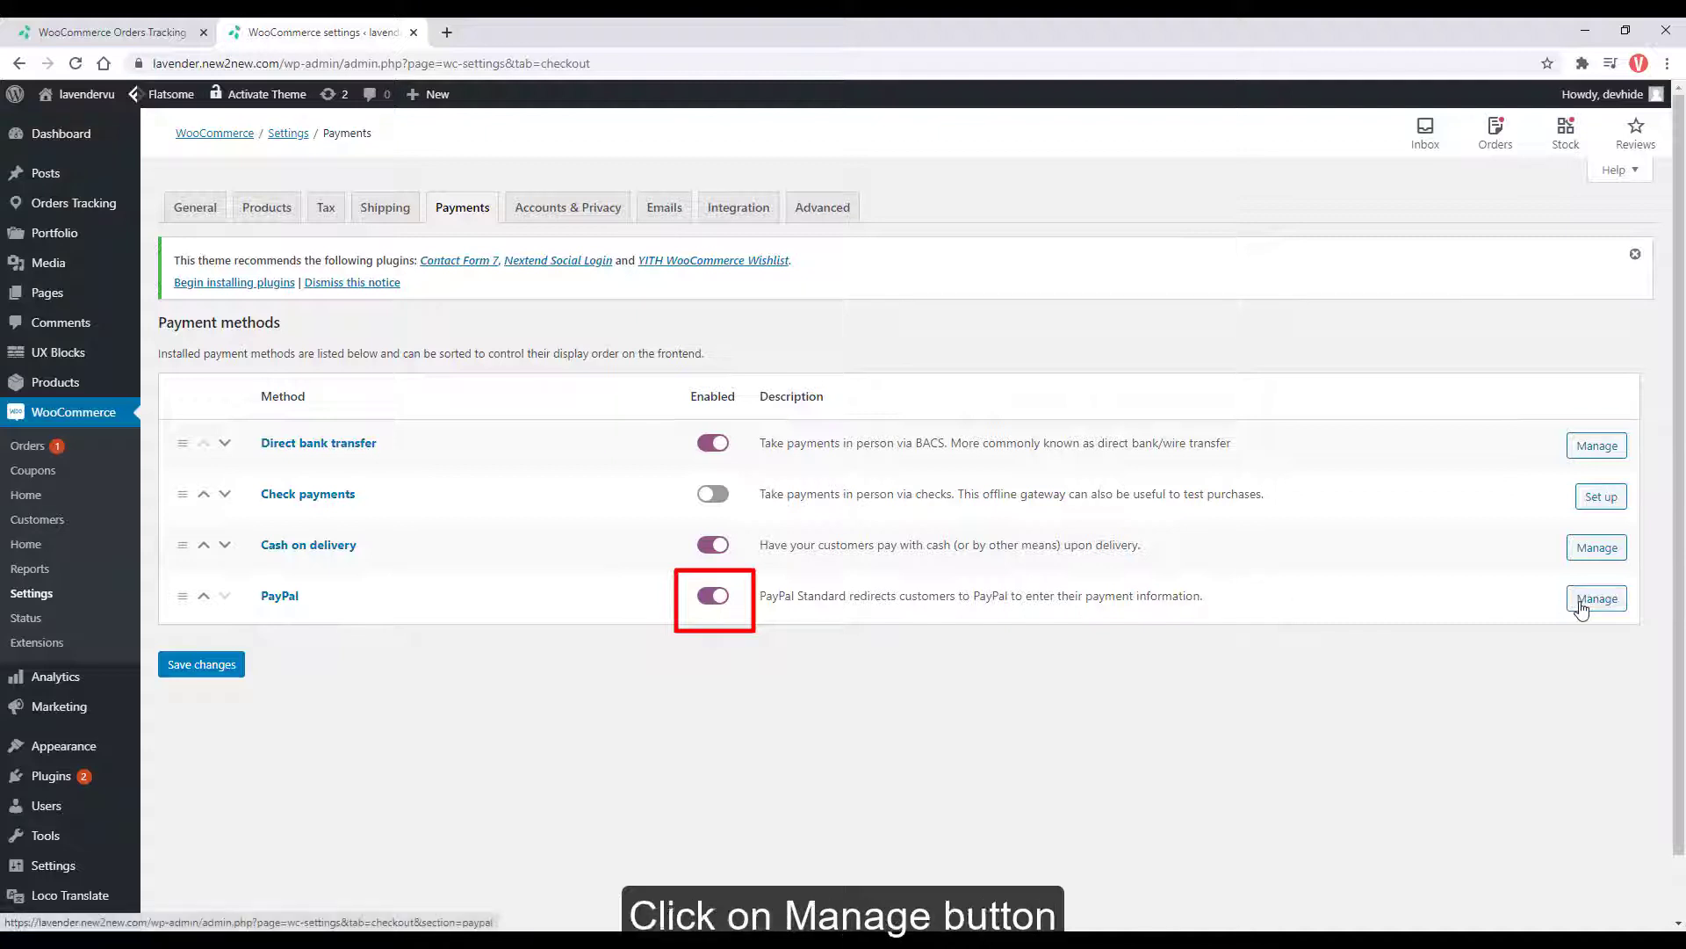
pyautogui.scroll(-2, 1683, 479)
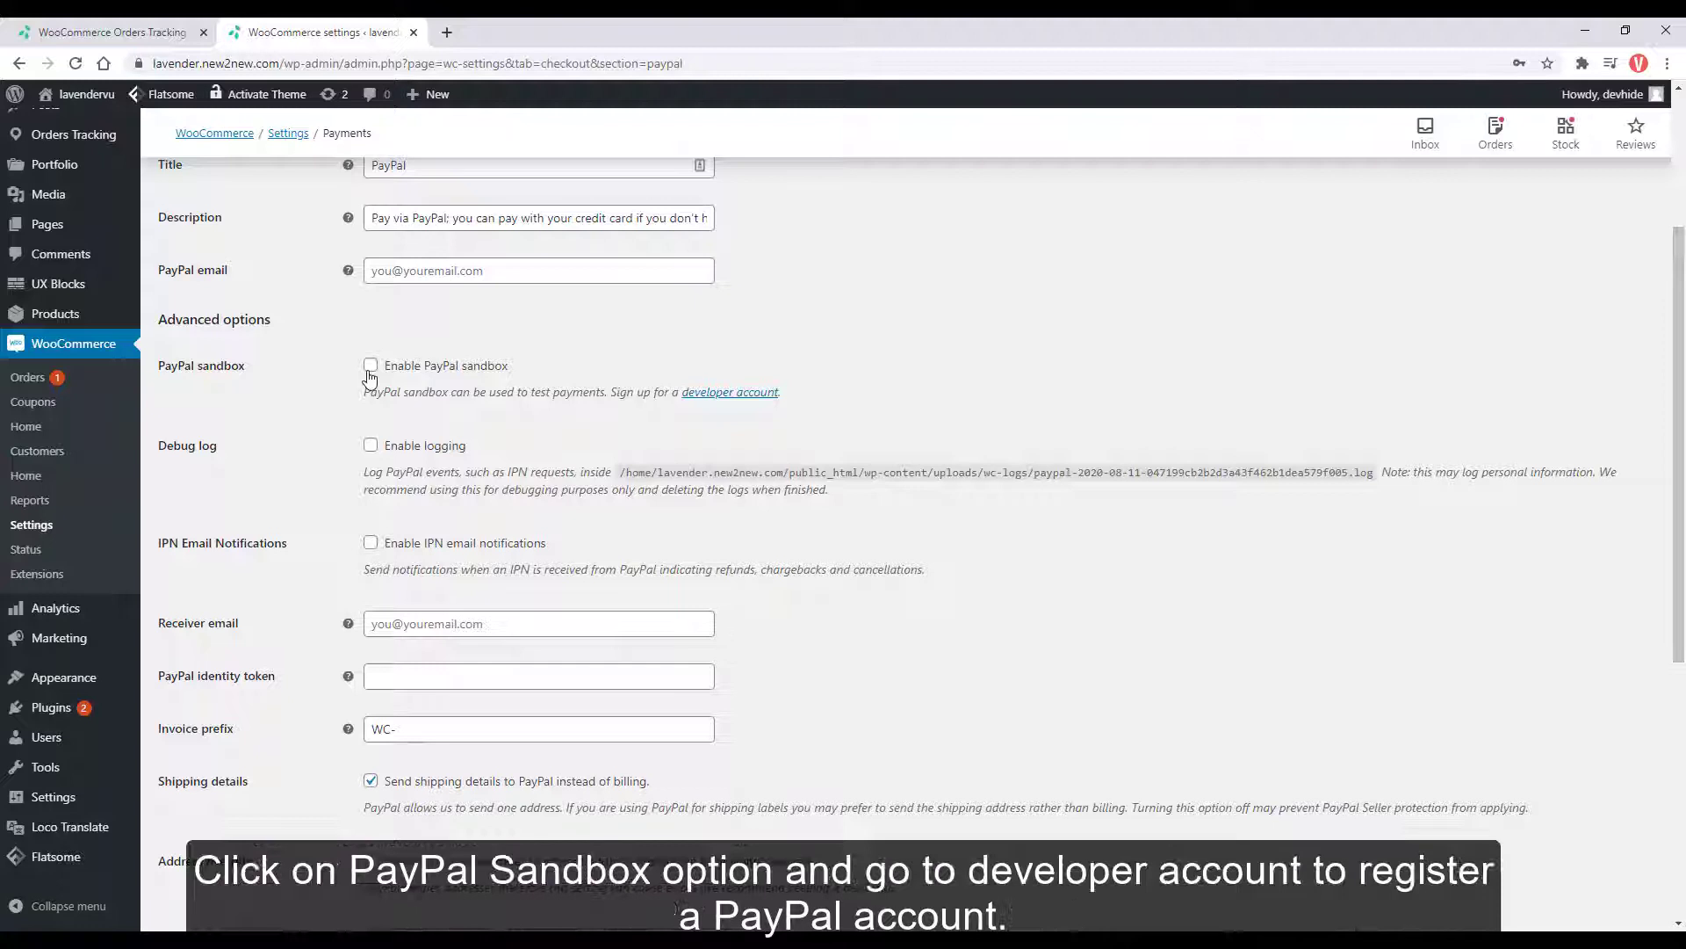
pyautogui.click(727, 403)
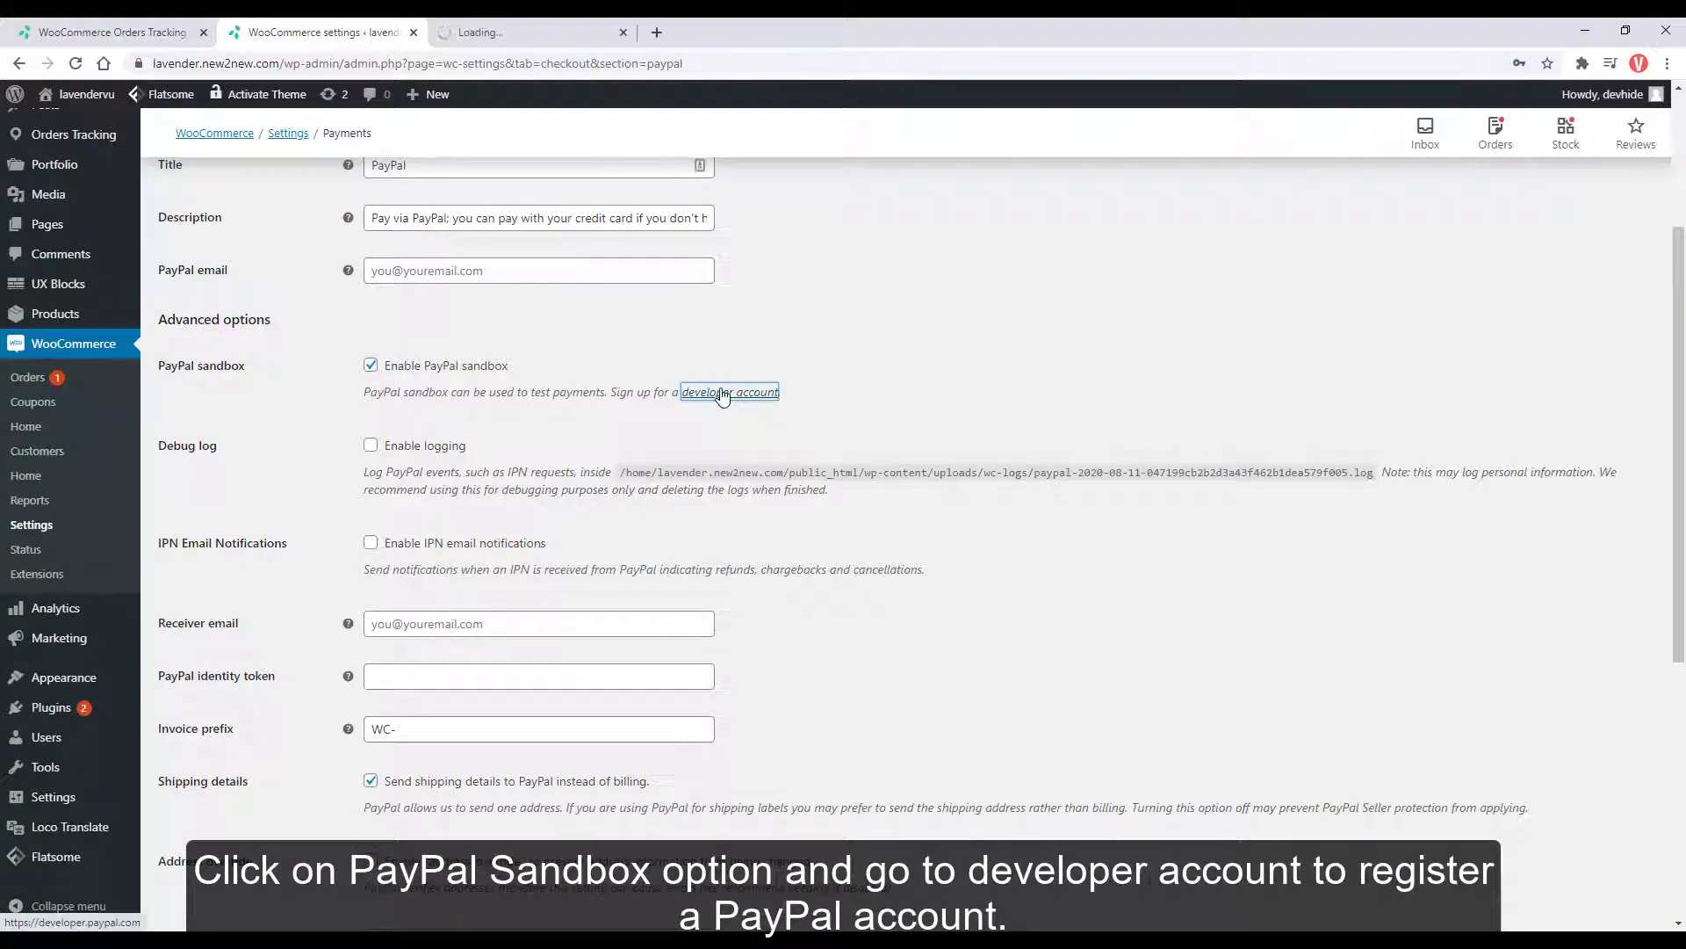
# Sign in to the PayPal Developer dashboard with the saved credentials.
pyautogui.click(527, 33)
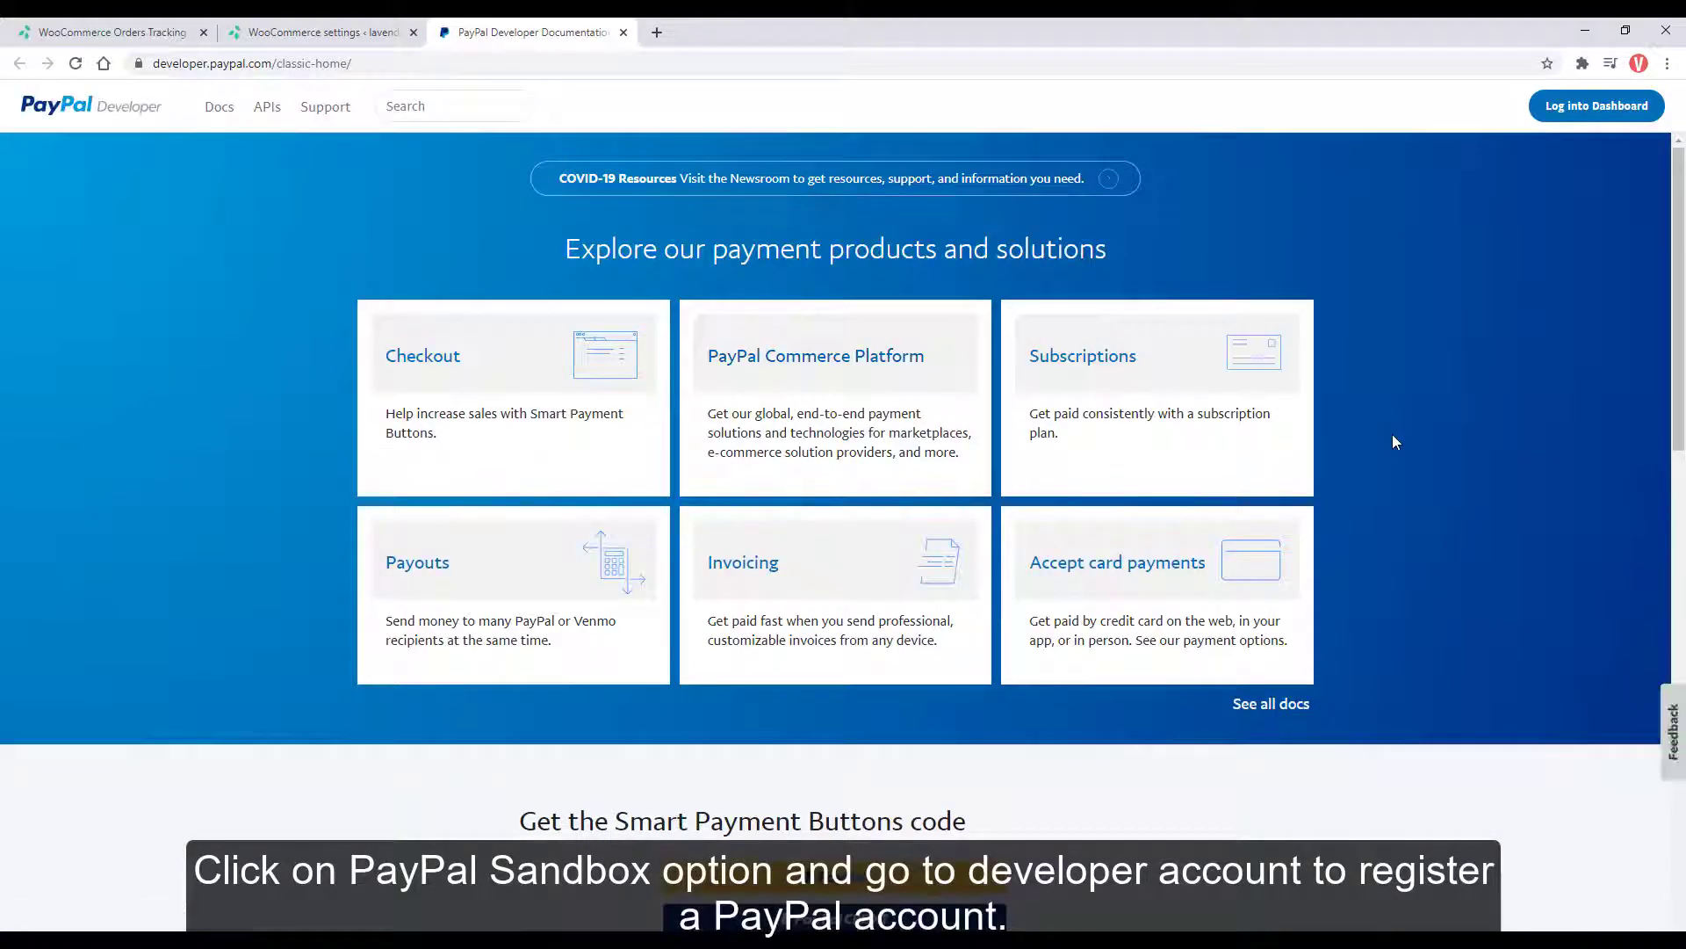
pyautogui.click(1606, 115)
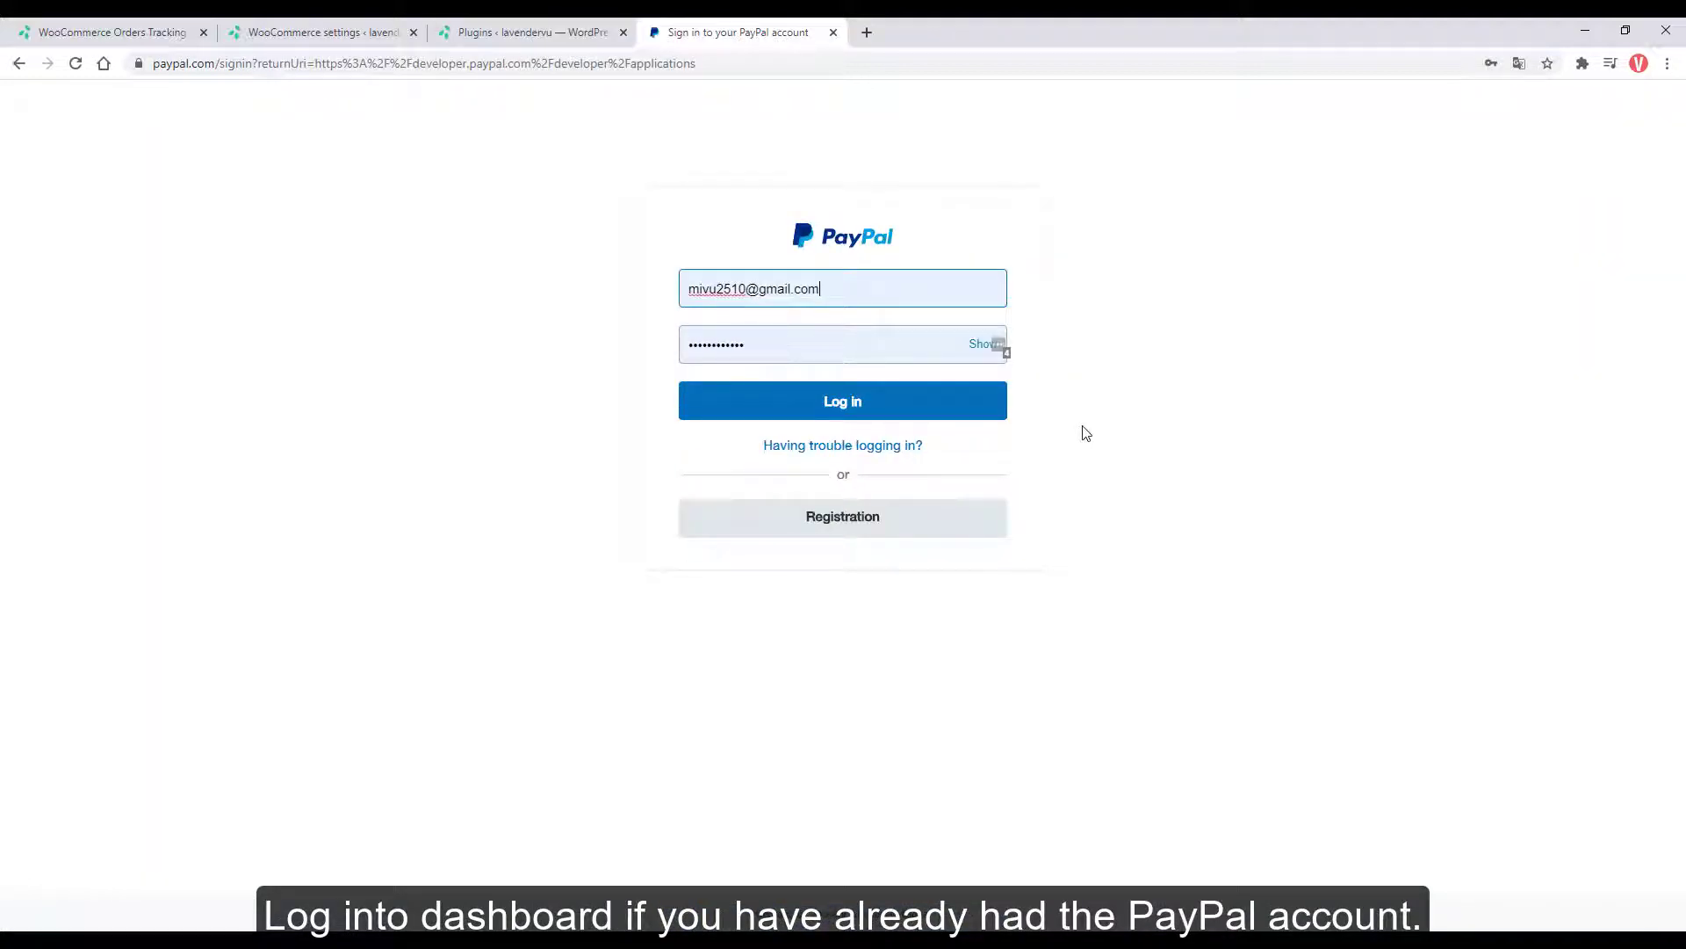
pyautogui.click(849, 405)
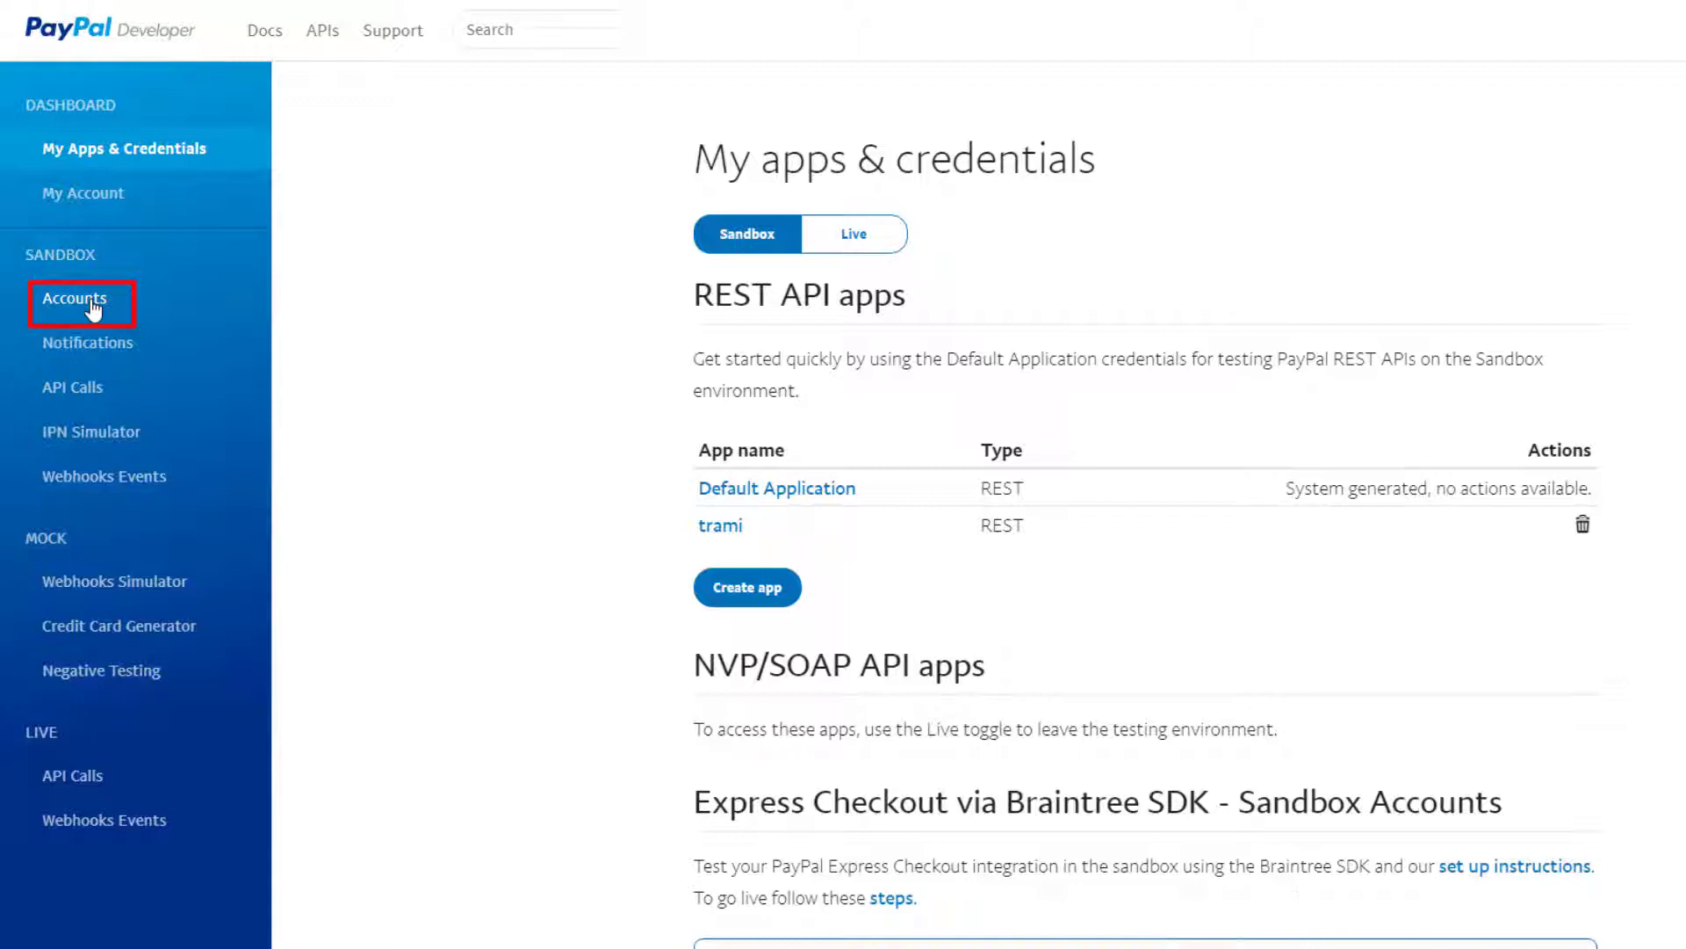
# Open the default business sandbox account's details and select its Email ID.
pyautogui.click(94, 309)
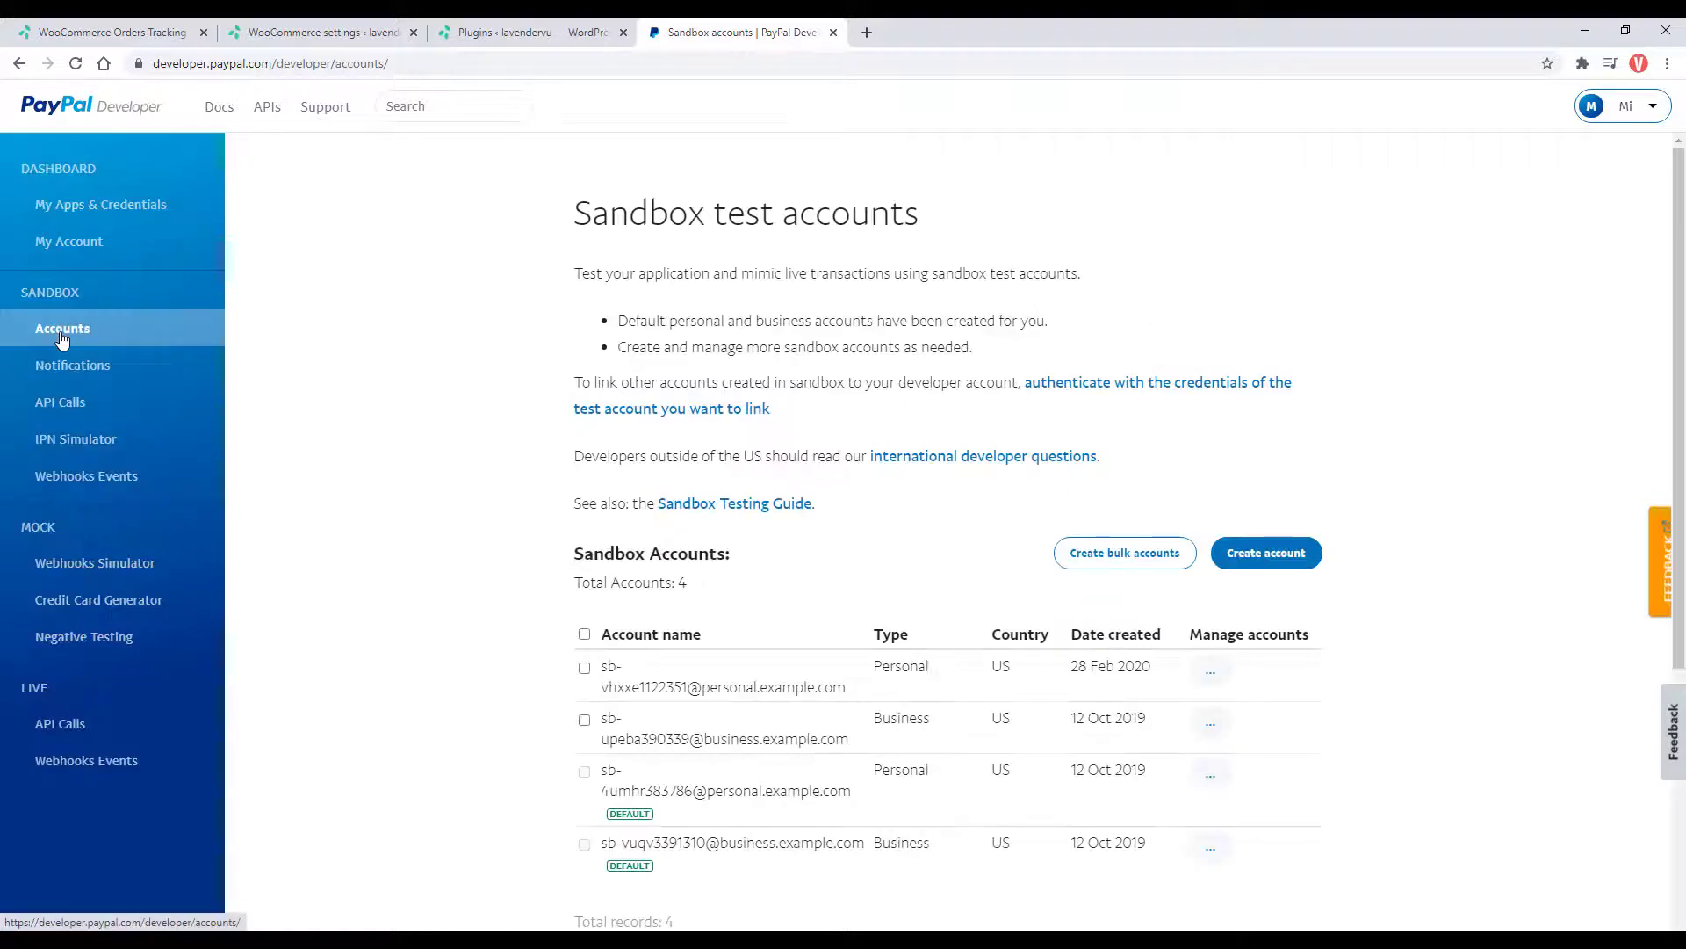
pyautogui.scroll(-3, 172, 346)
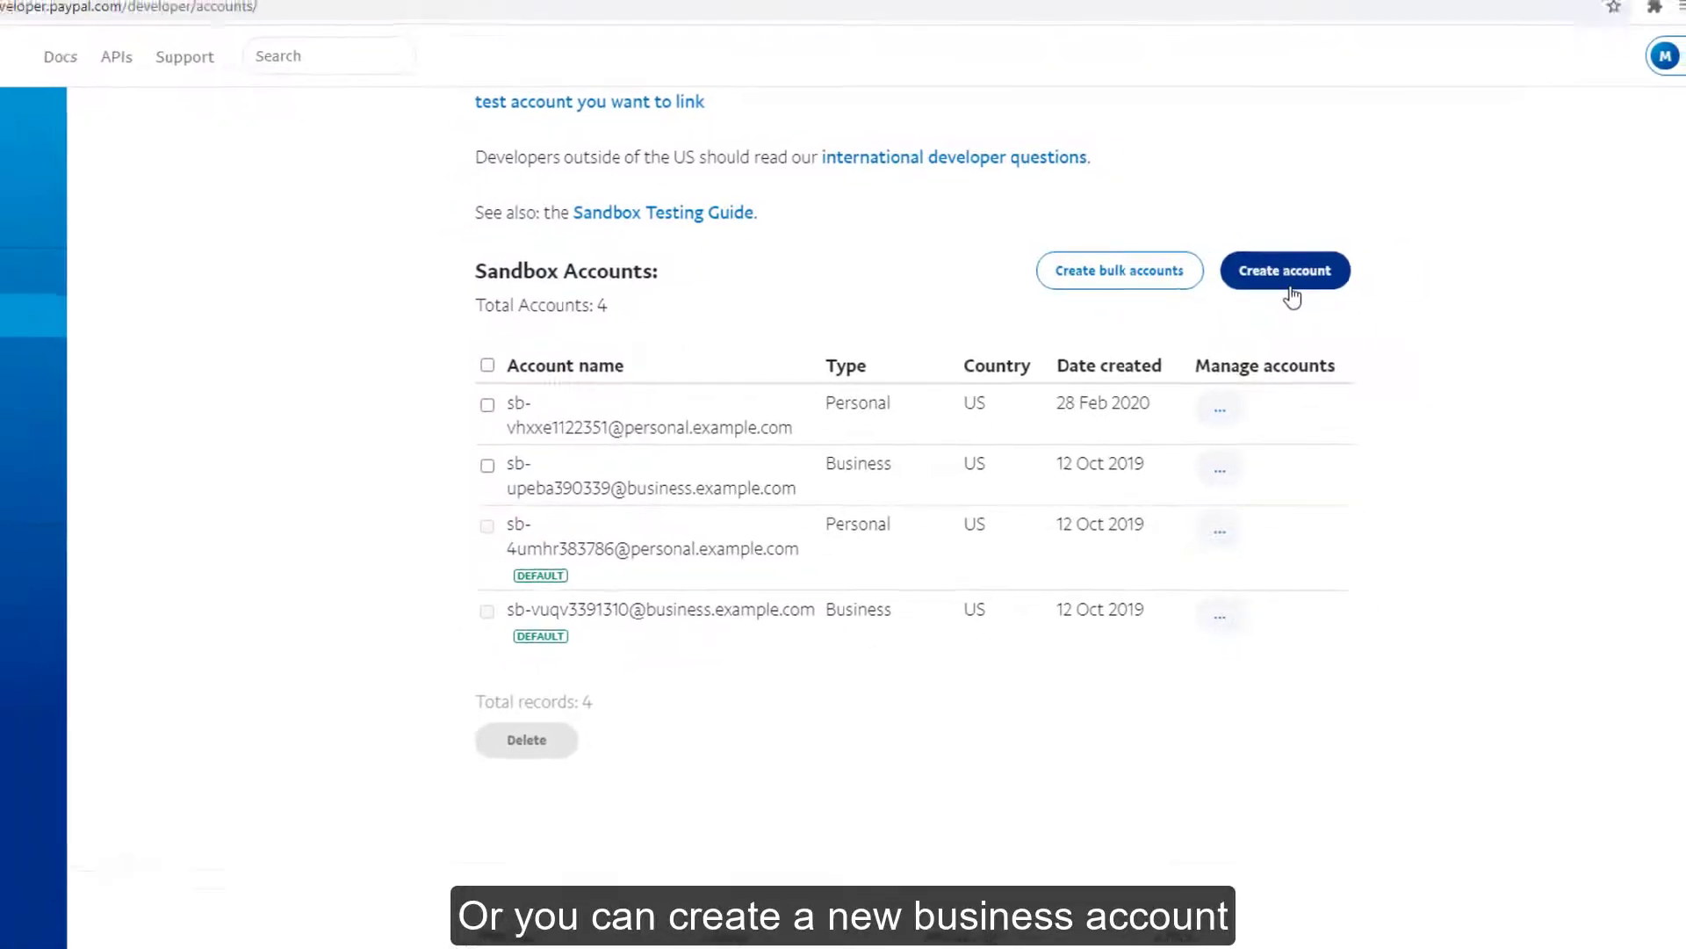
pyautogui.click(1210, 409)
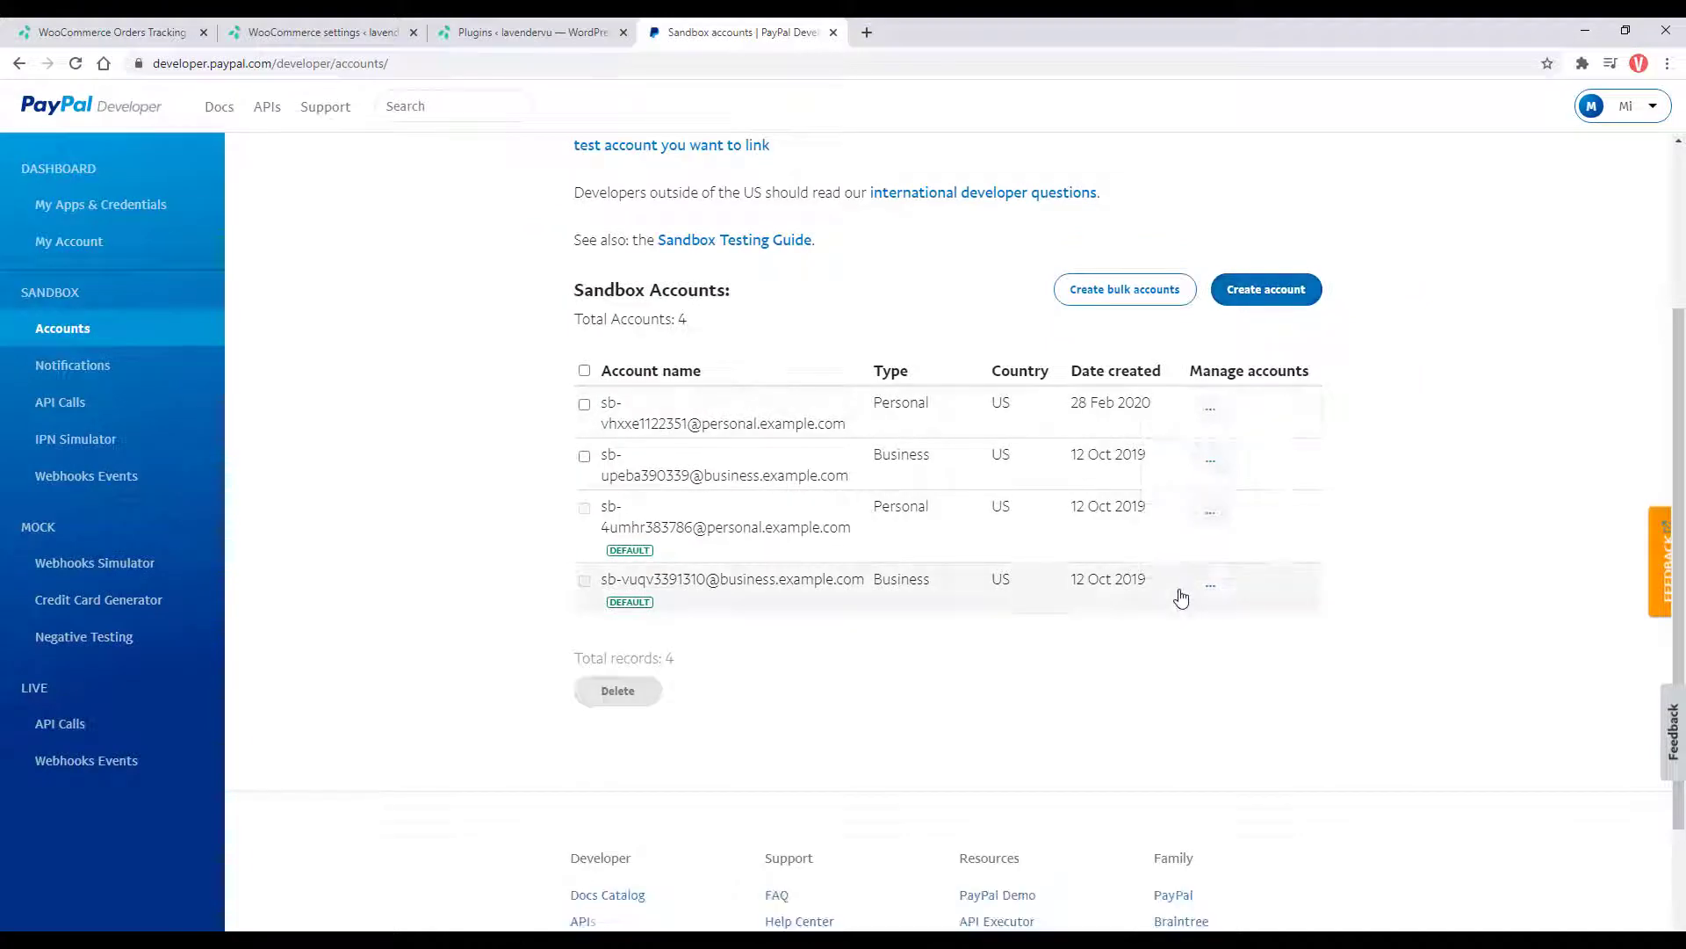
pyautogui.click(1209, 587)
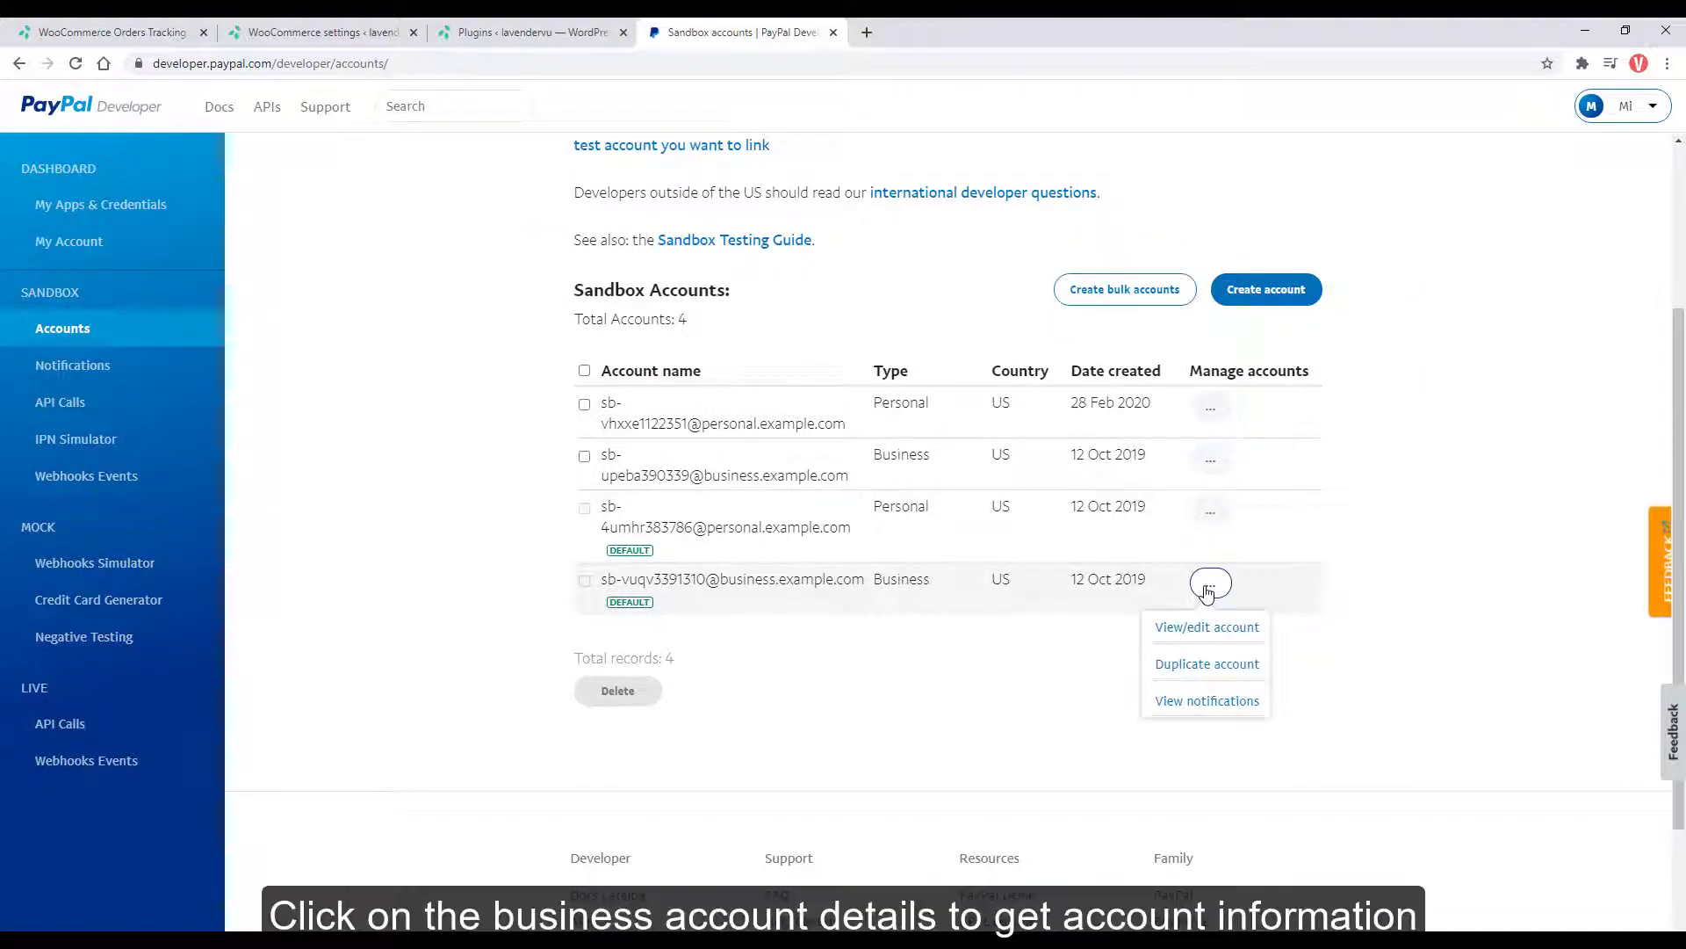
pyautogui.click(1207, 629)
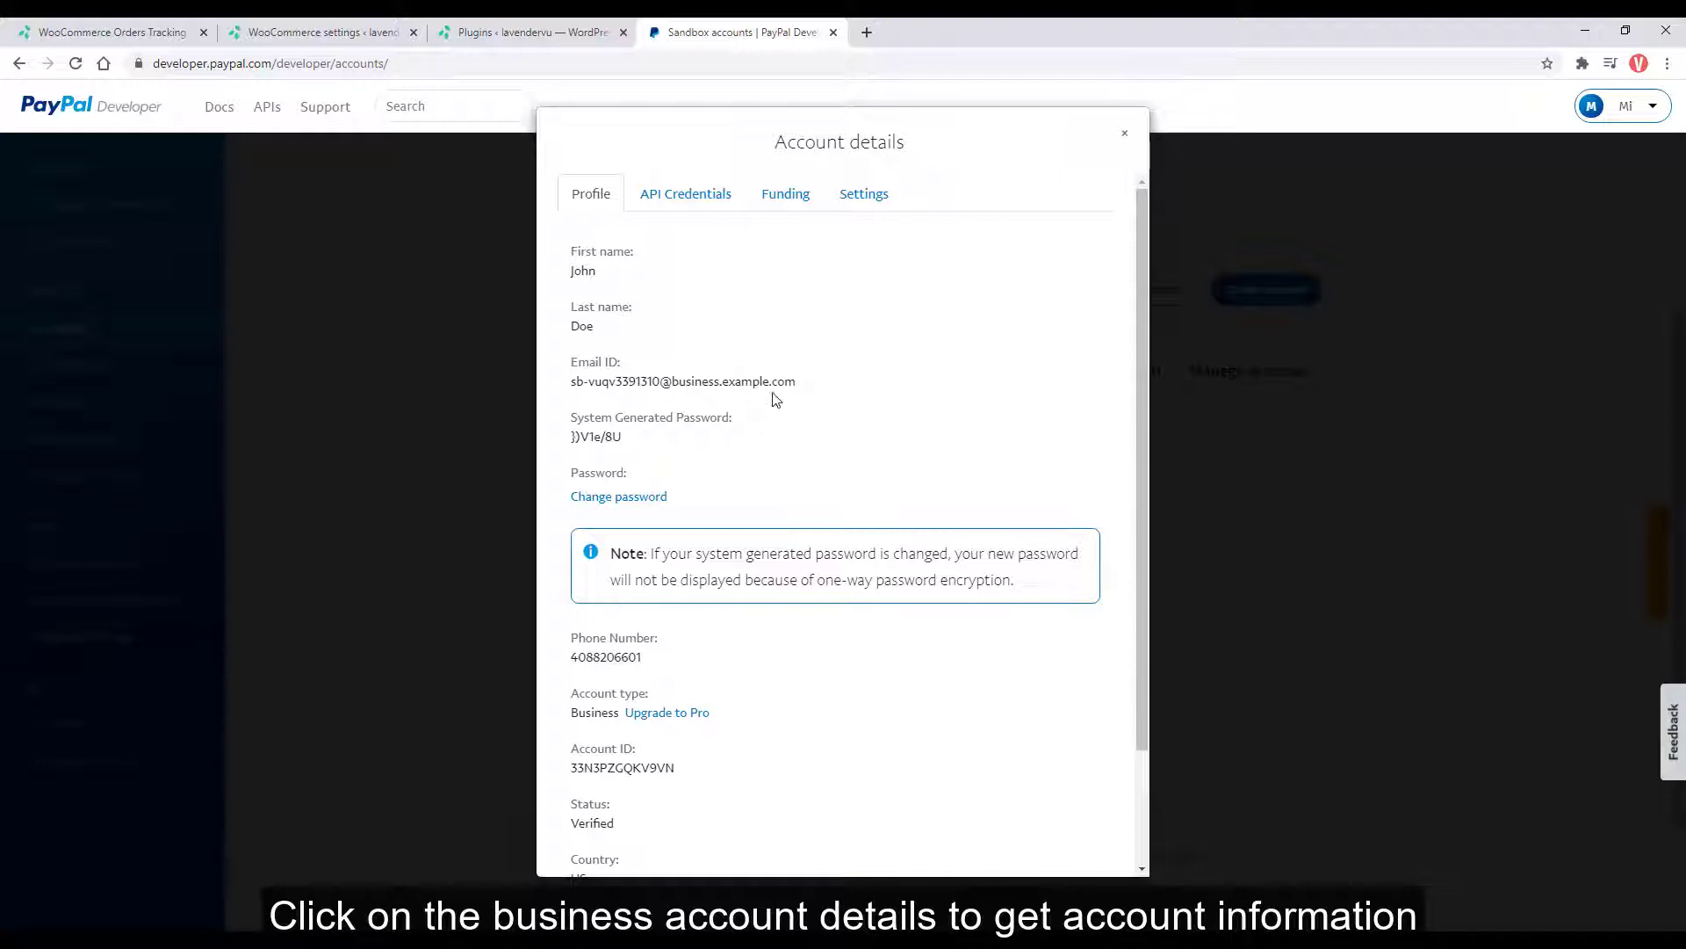
pyautogui.moveTo(801, 384); pyautogui.dragTo(562, 382)
pyautogui.hotkey('ctrl', 'c')
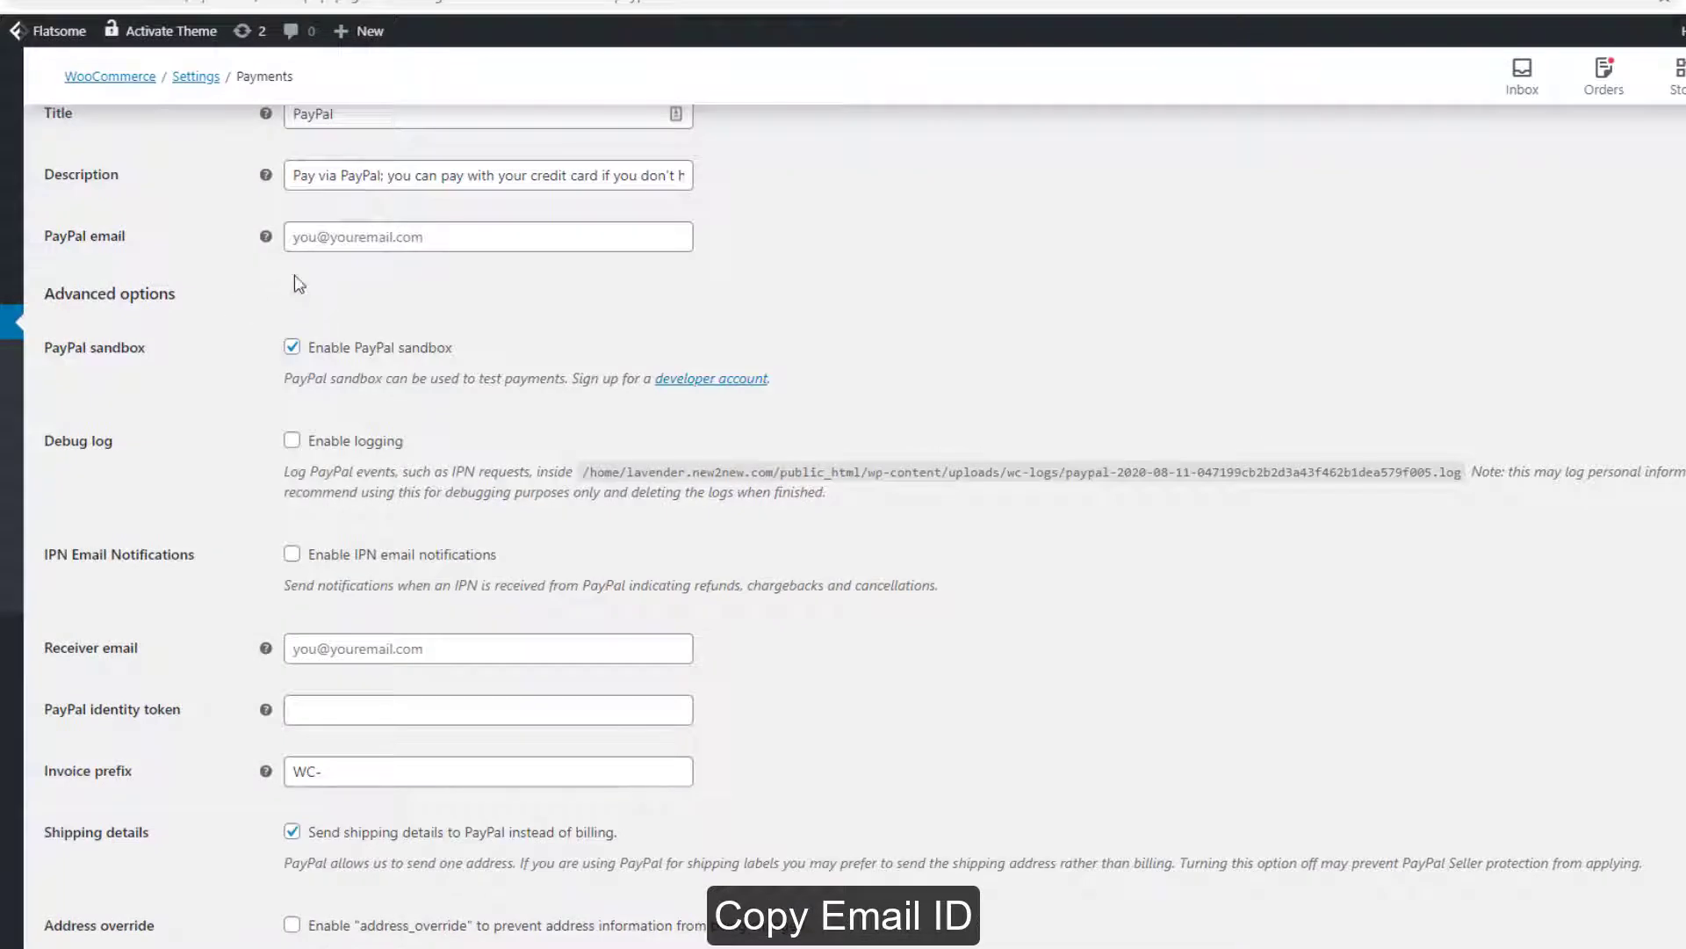
# Paste the business sandbox email into PayPal email and Receiver email, then close the account details.
pyautogui.click(356, 238)
pyautogui.hotkey('ctrl', 'v')
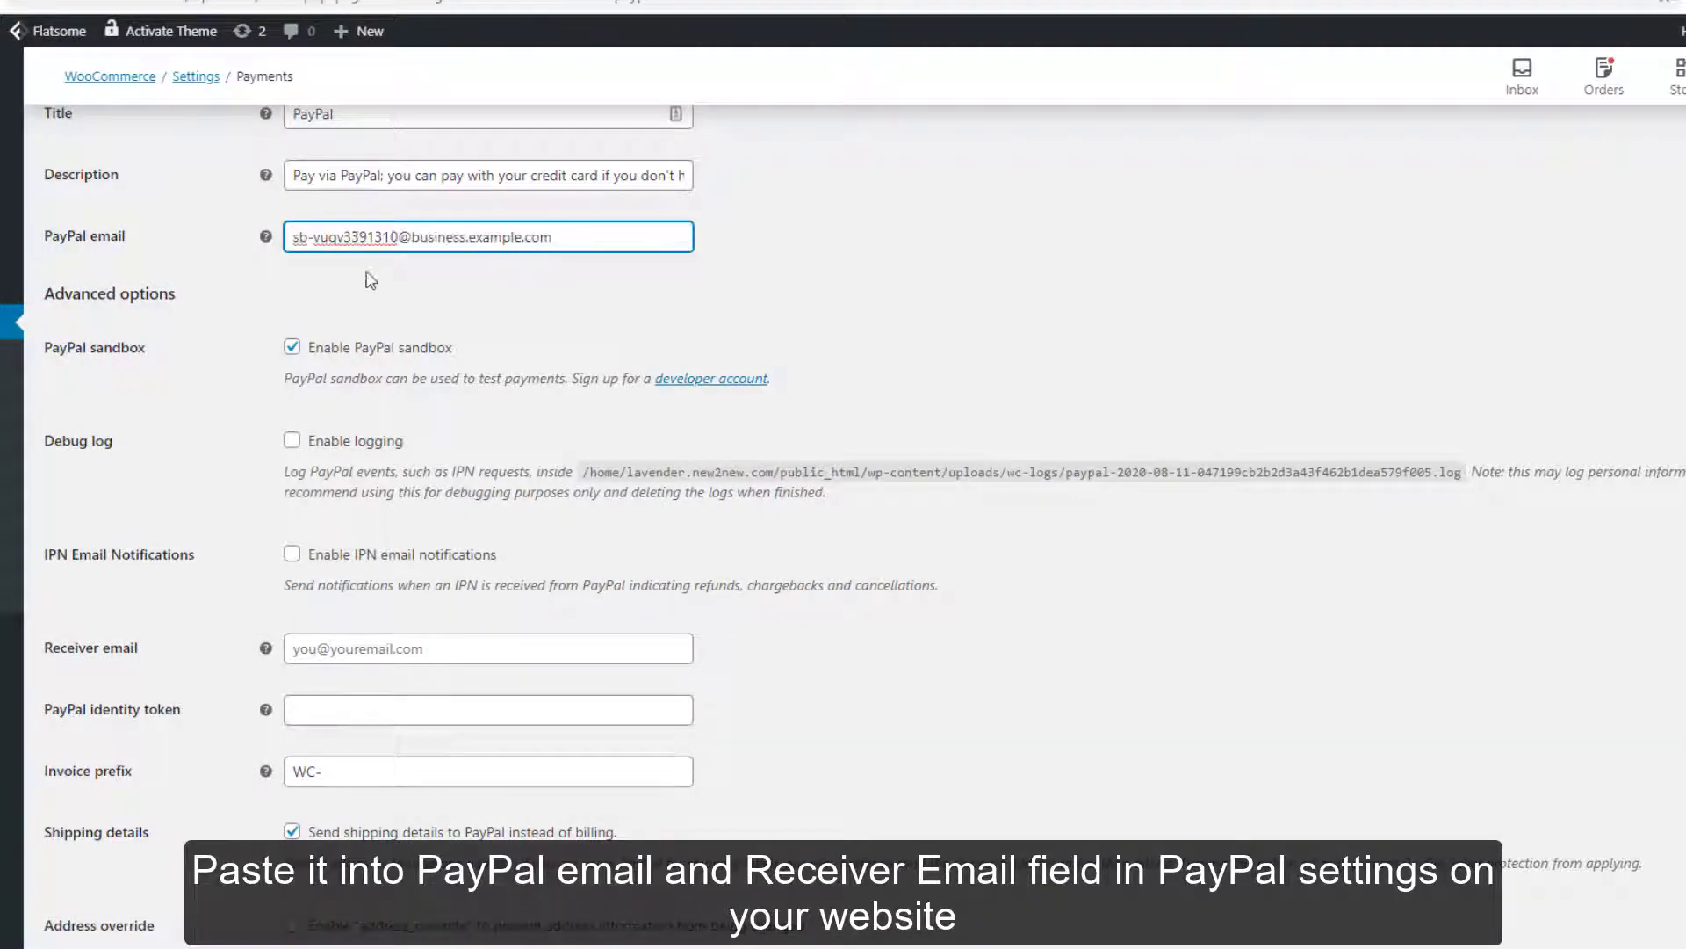
pyautogui.click(375, 291)
pyautogui.scroll(-3, 375, 298)
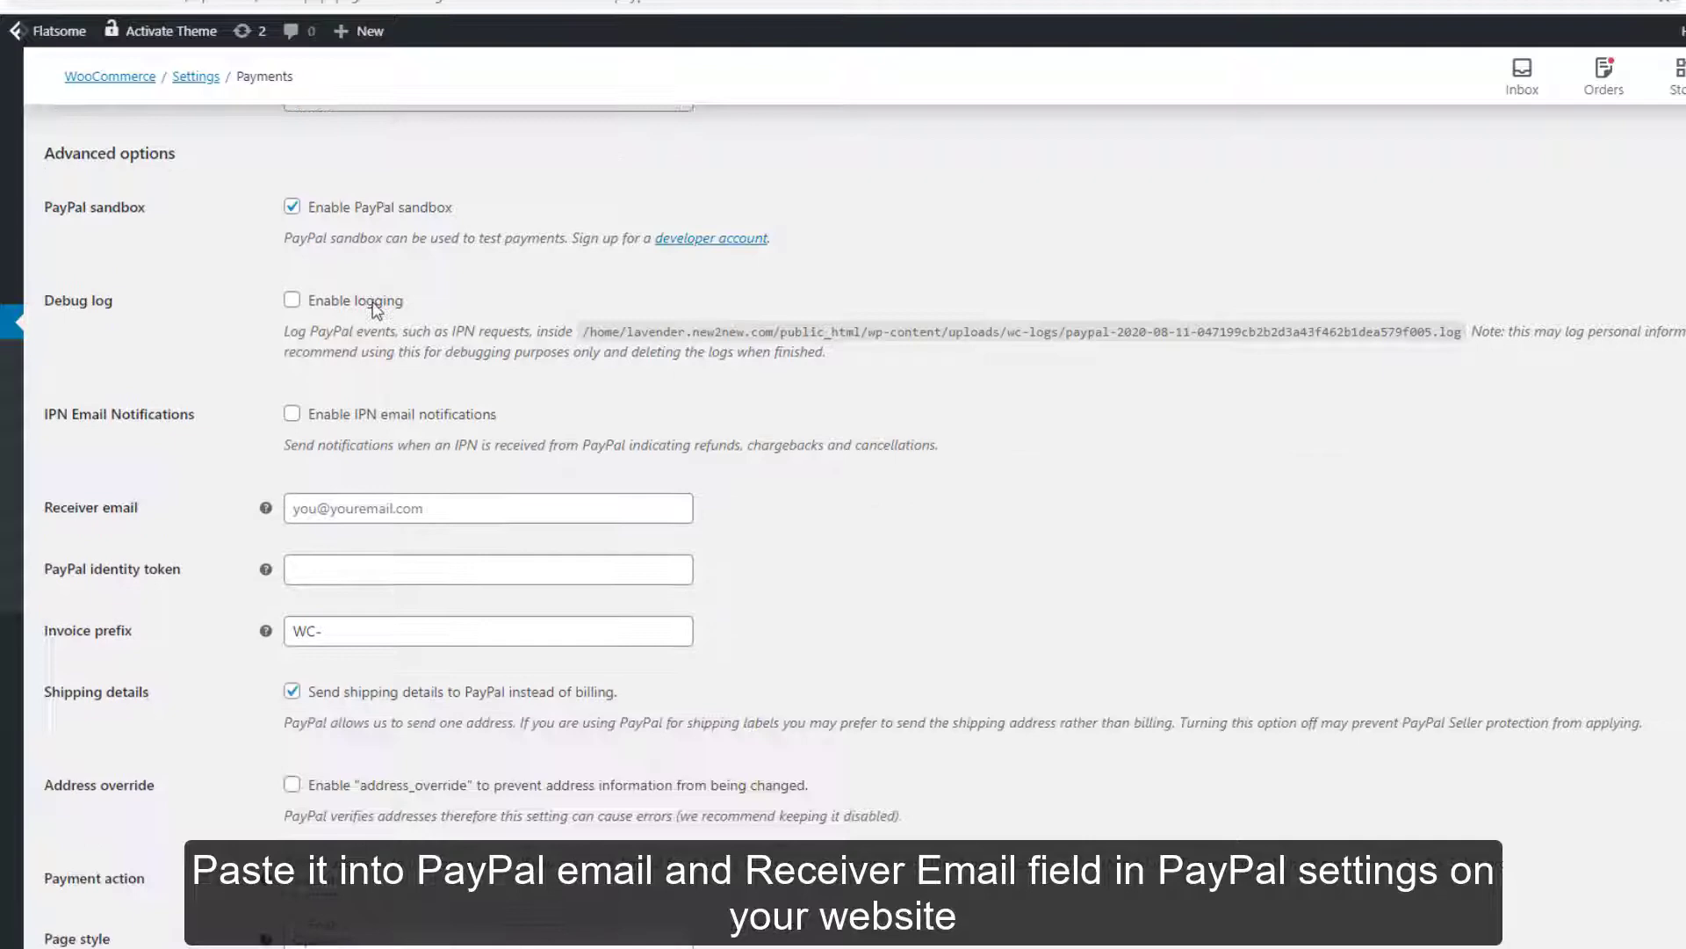
pyautogui.click(373, 434)
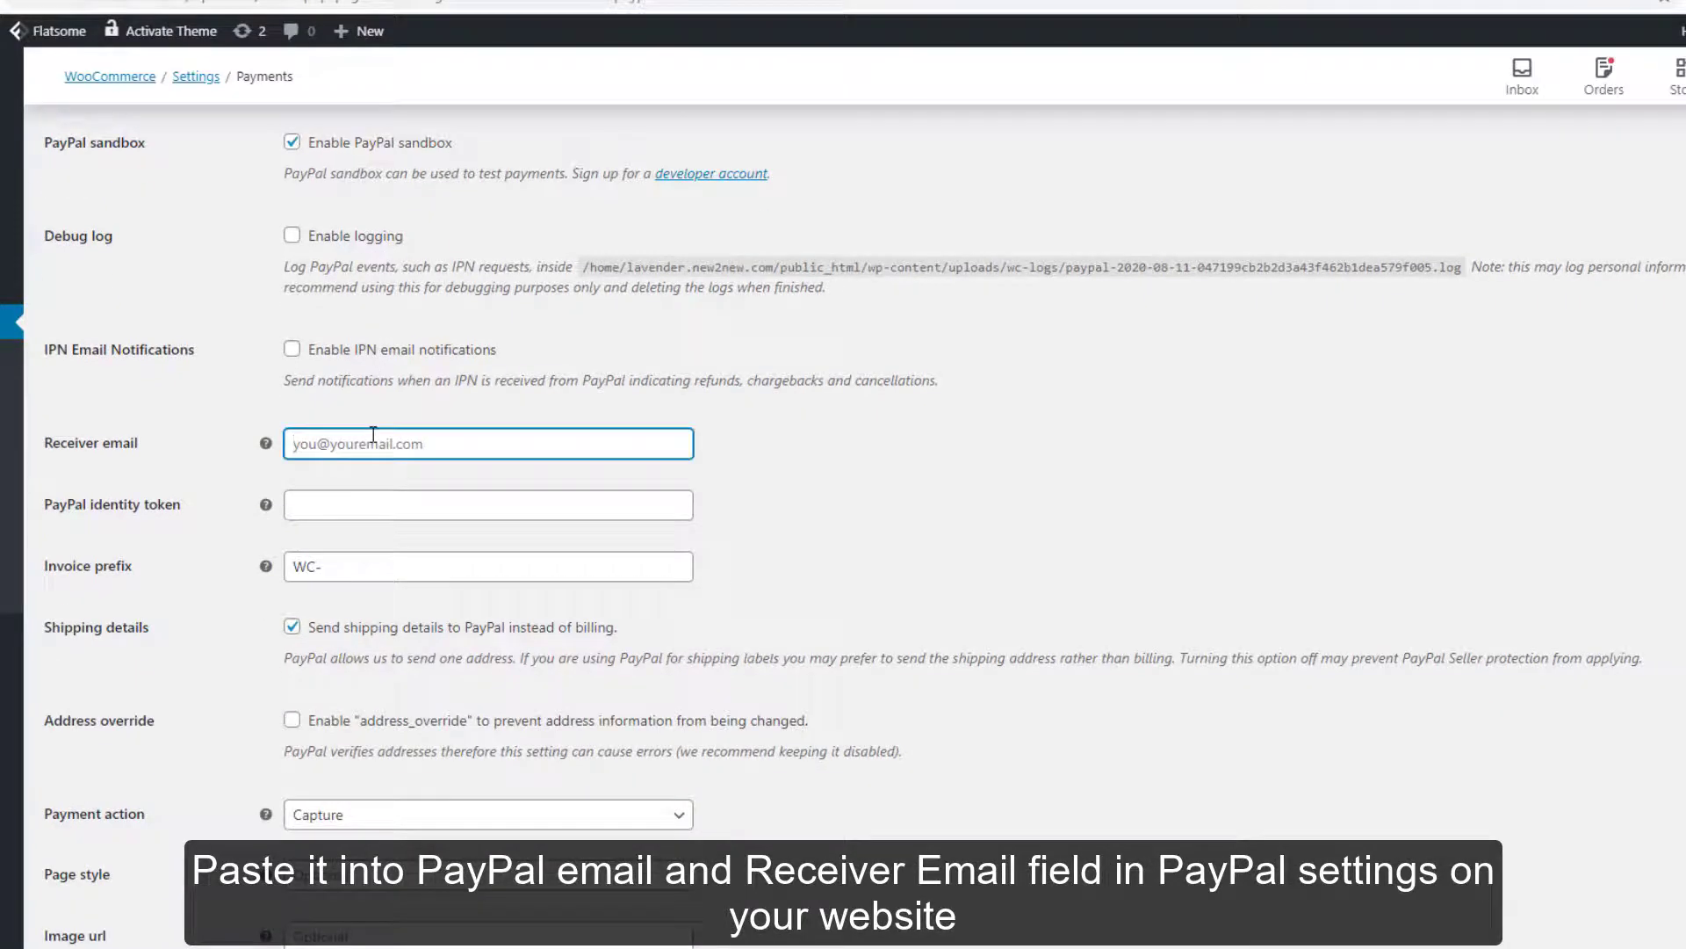
pyautogui.hotkey('ctrl', 'v')
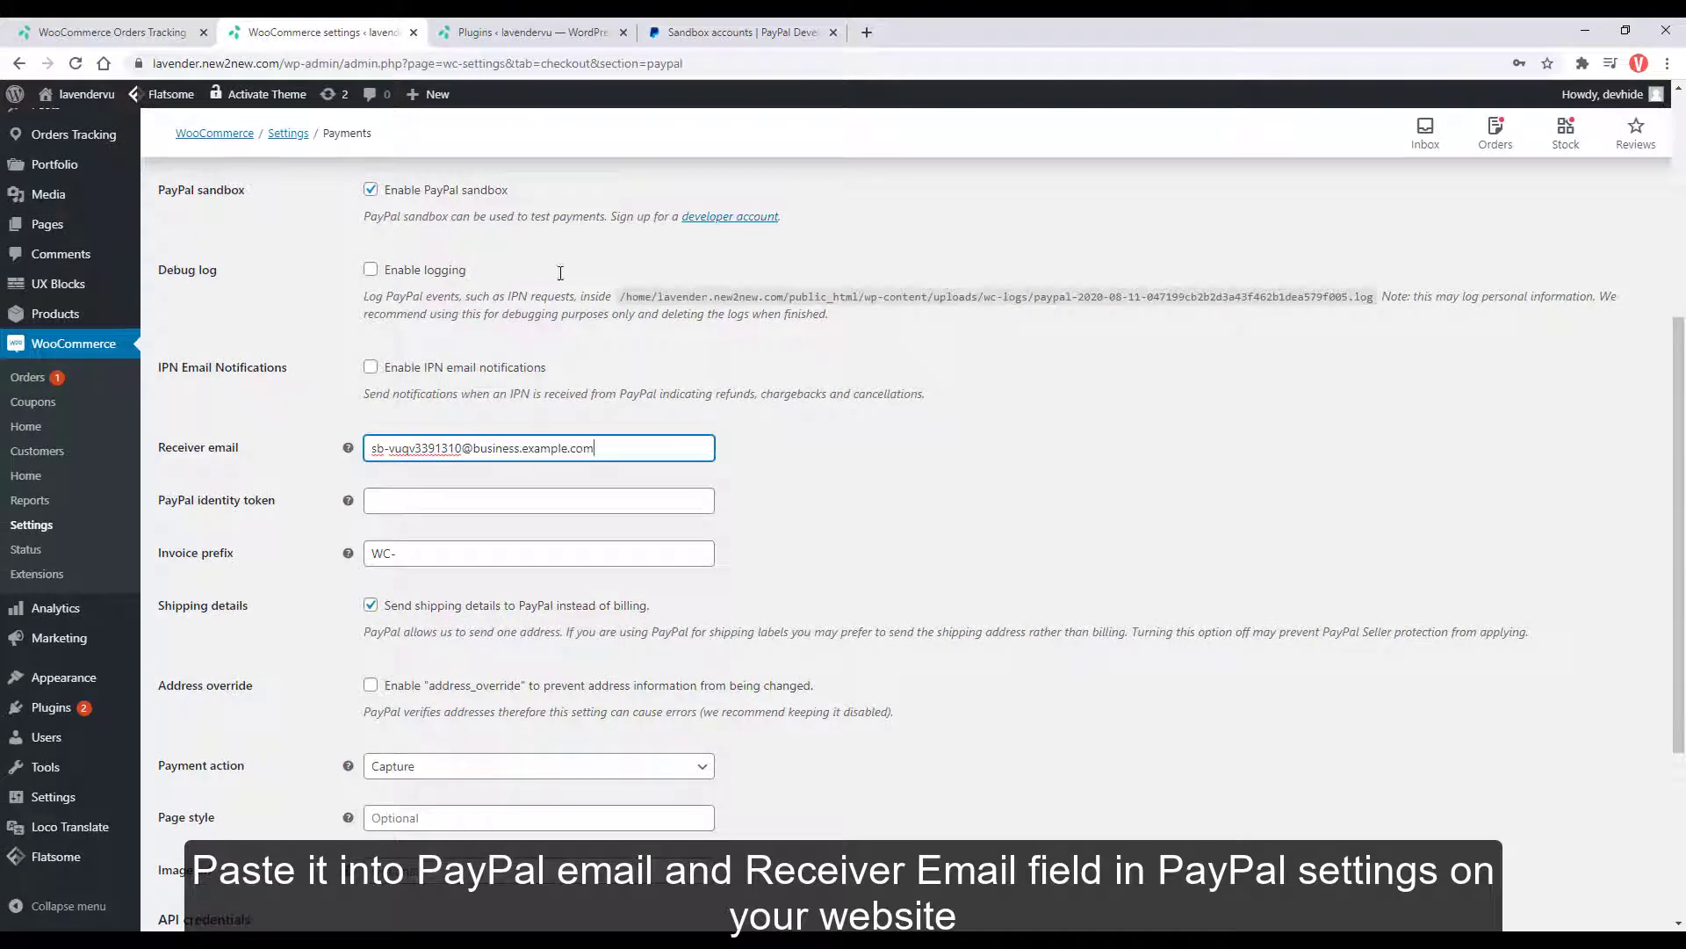
pyautogui.click(743, 32)
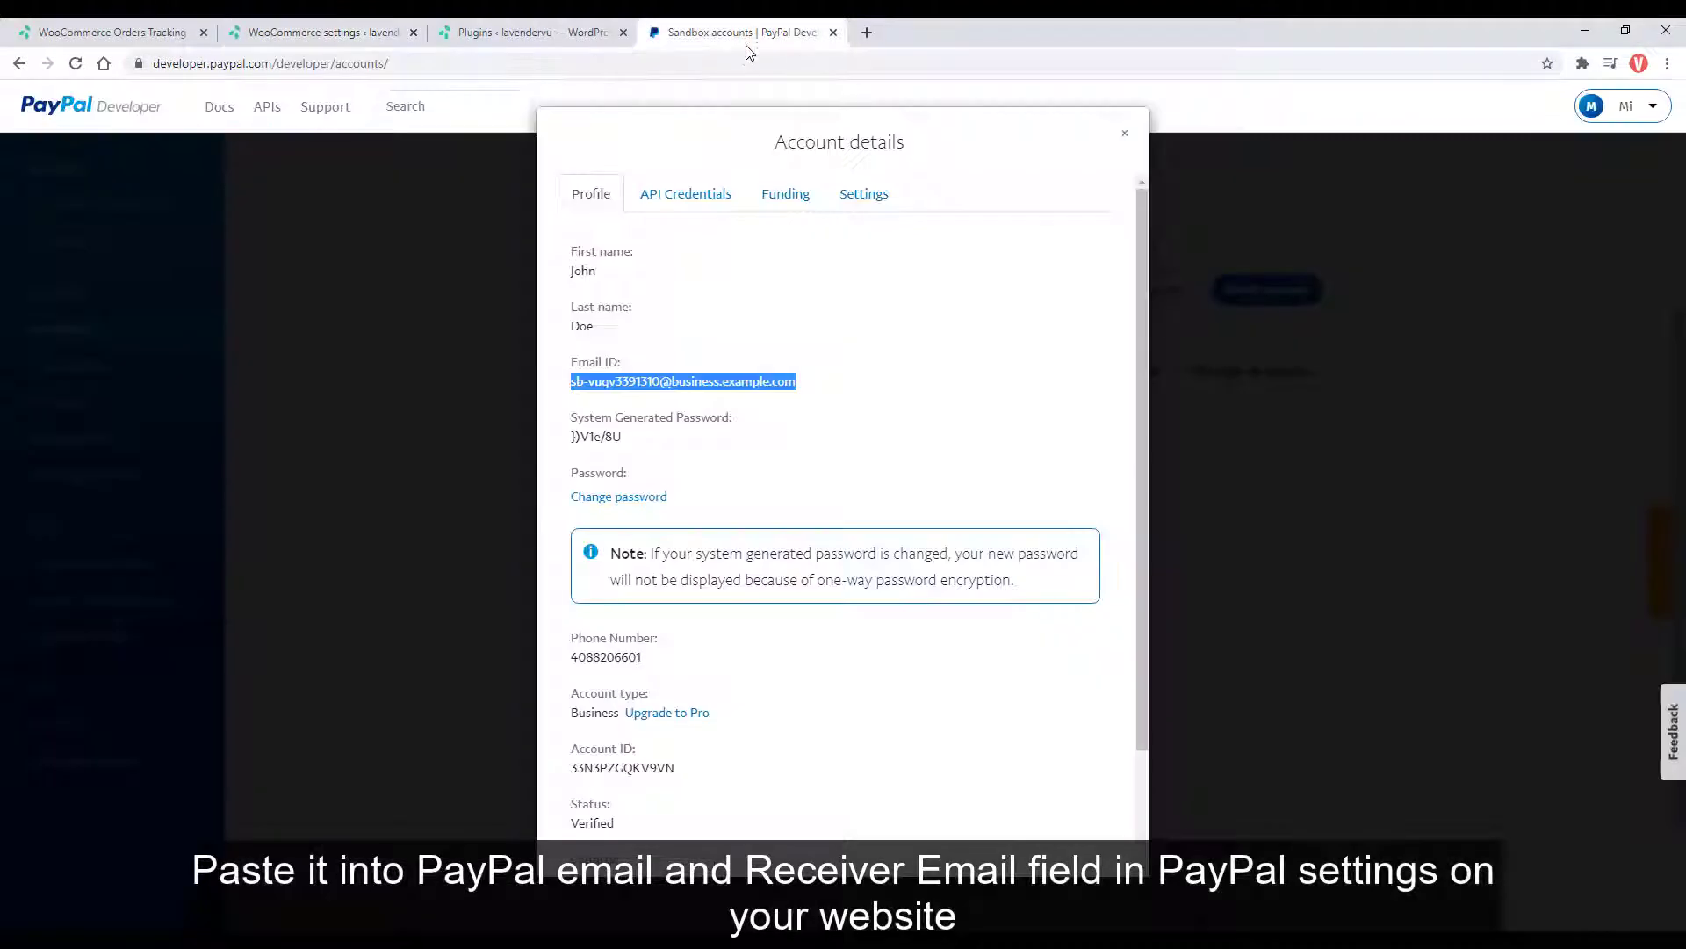
pyautogui.click(409, 408)
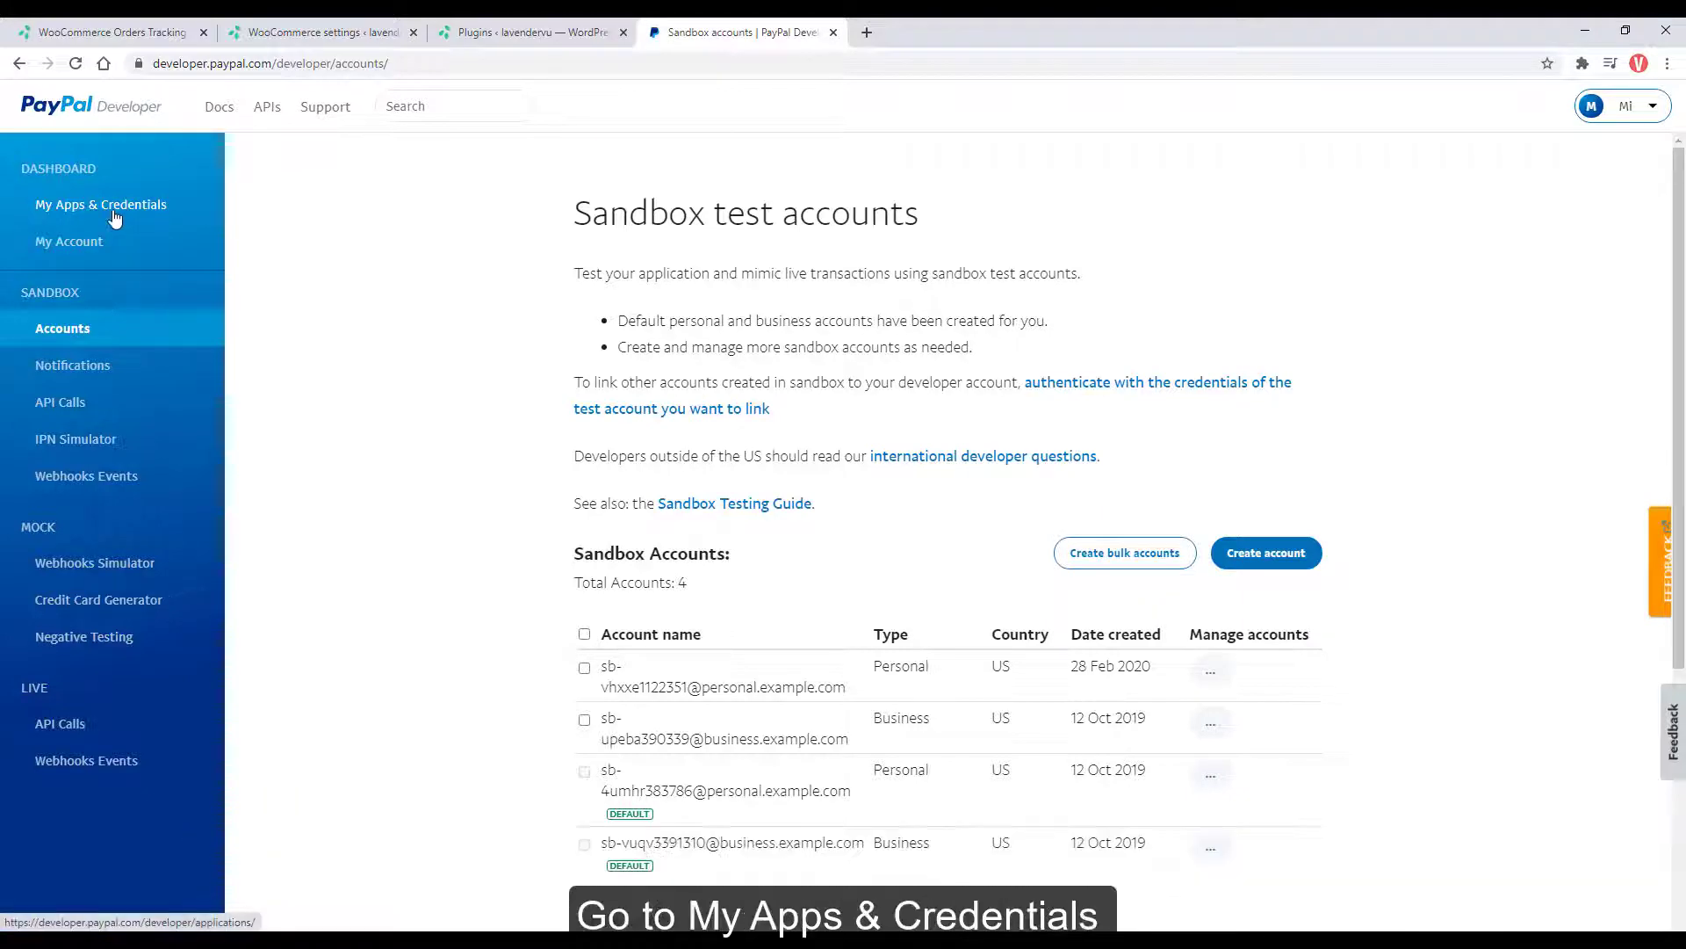
# Open the business sandbox account's Express Checkout credentials and select its access token.
pyautogui.click(114, 217)
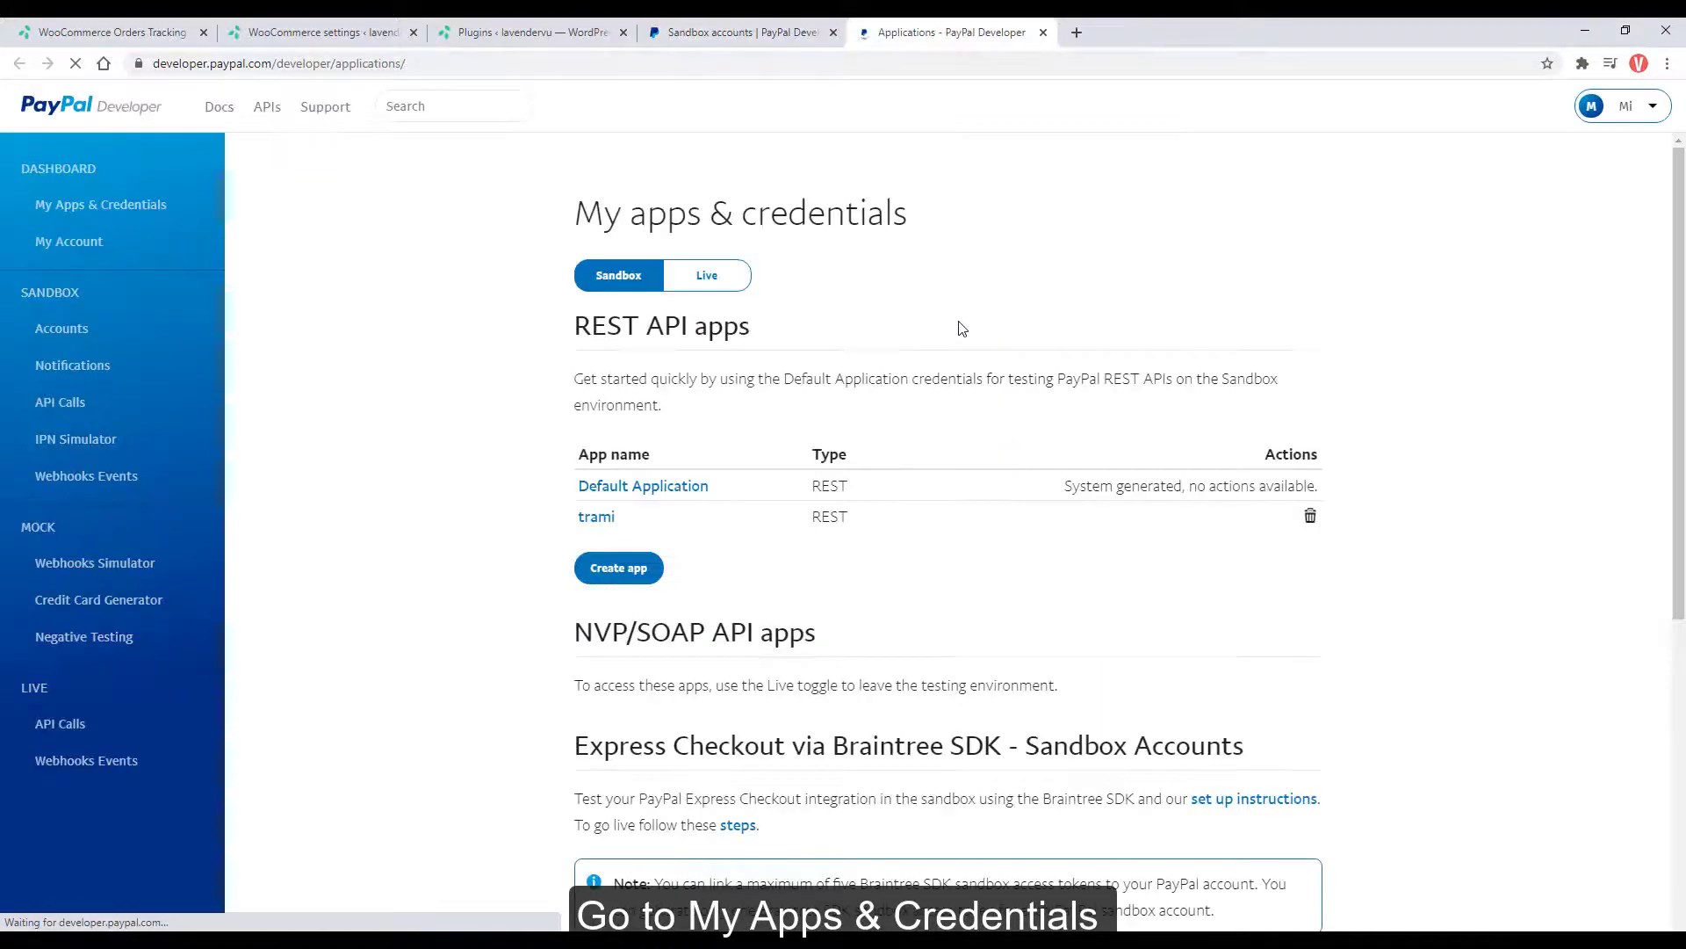
pyautogui.scroll(-1, 961, 328)
pyautogui.scroll(-3, 962, 327)
pyautogui.scroll(-2, 961, 327)
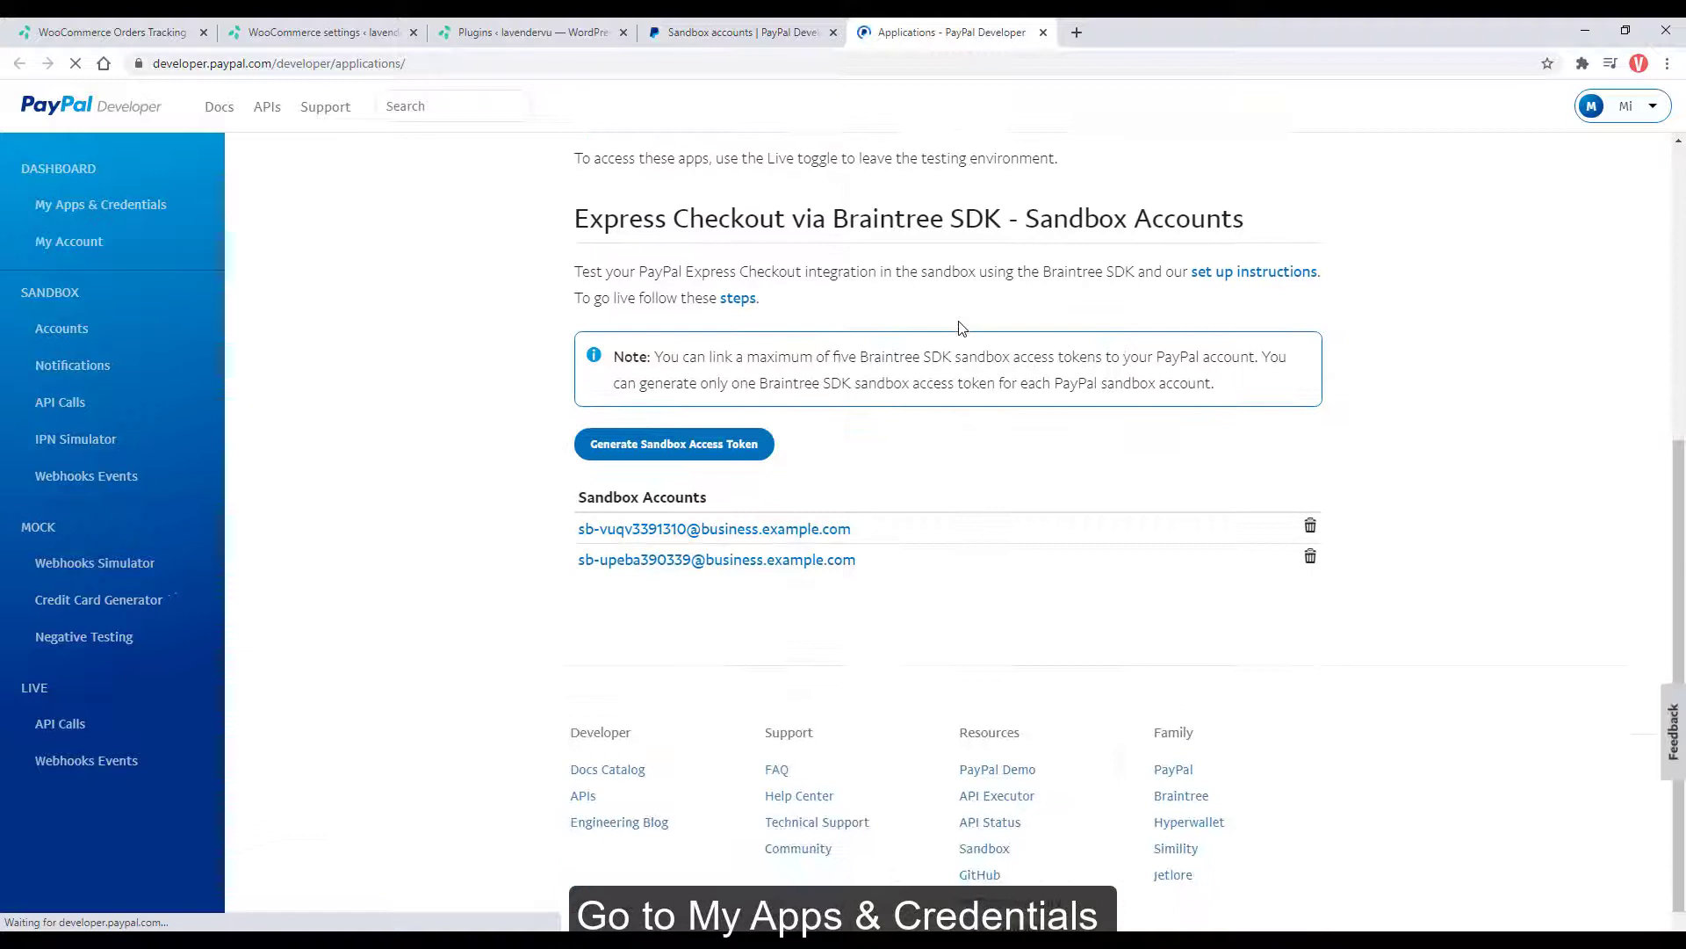
pyautogui.scroll(-1, 961, 327)
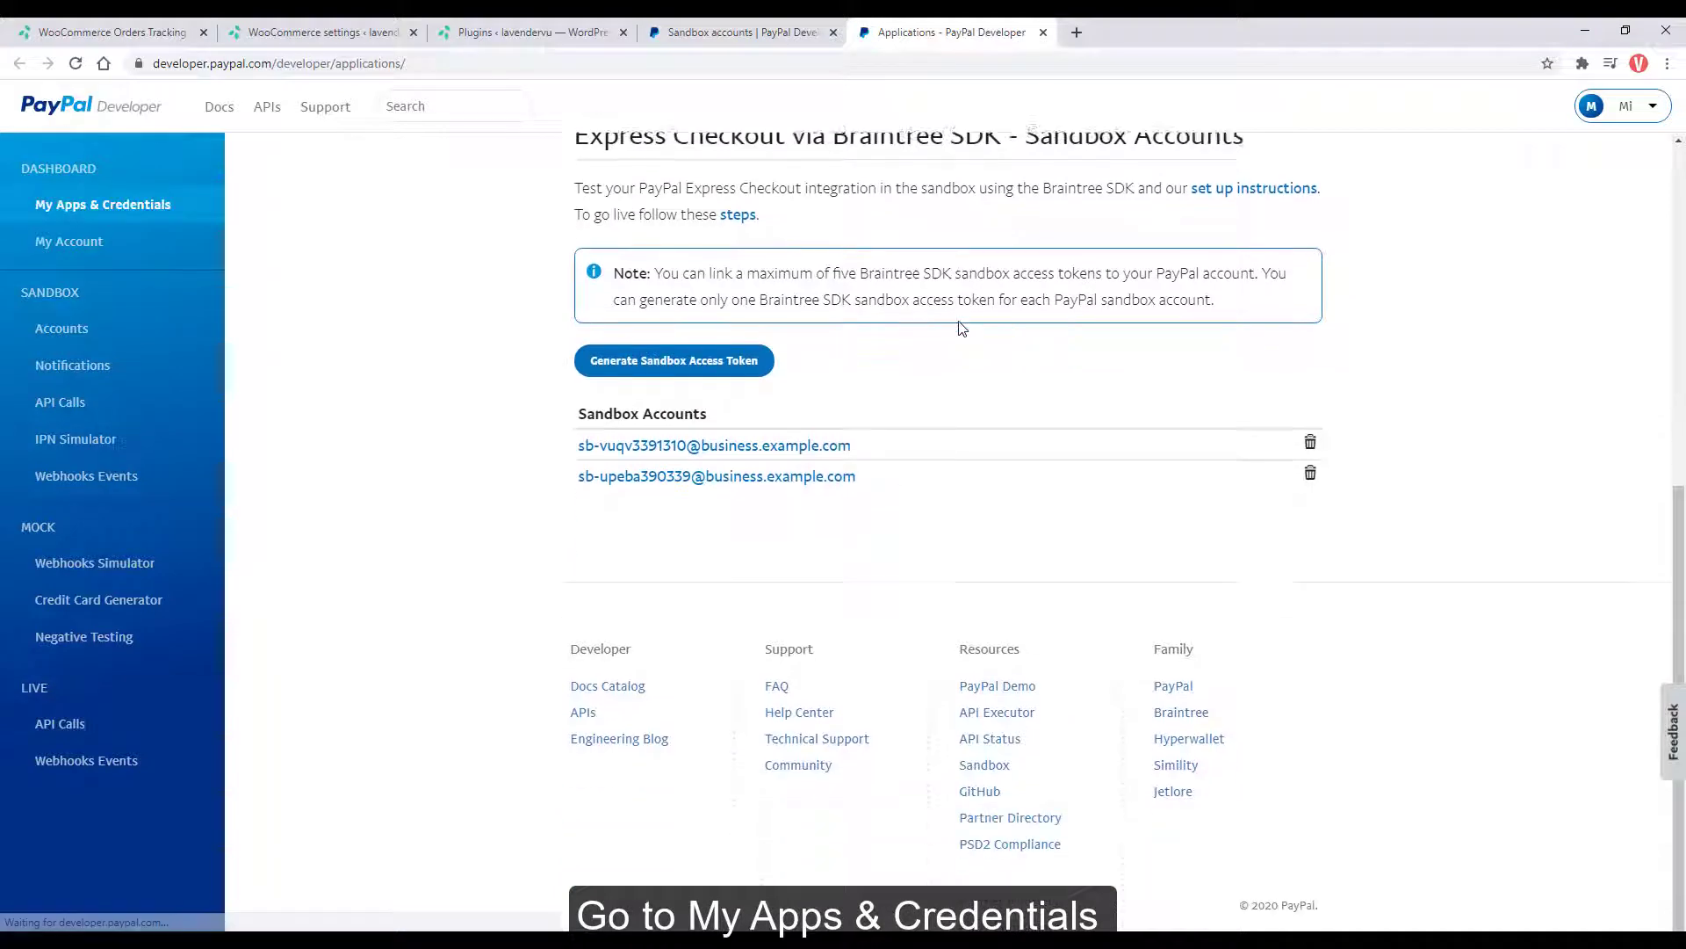
pyautogui.click(703, 430)
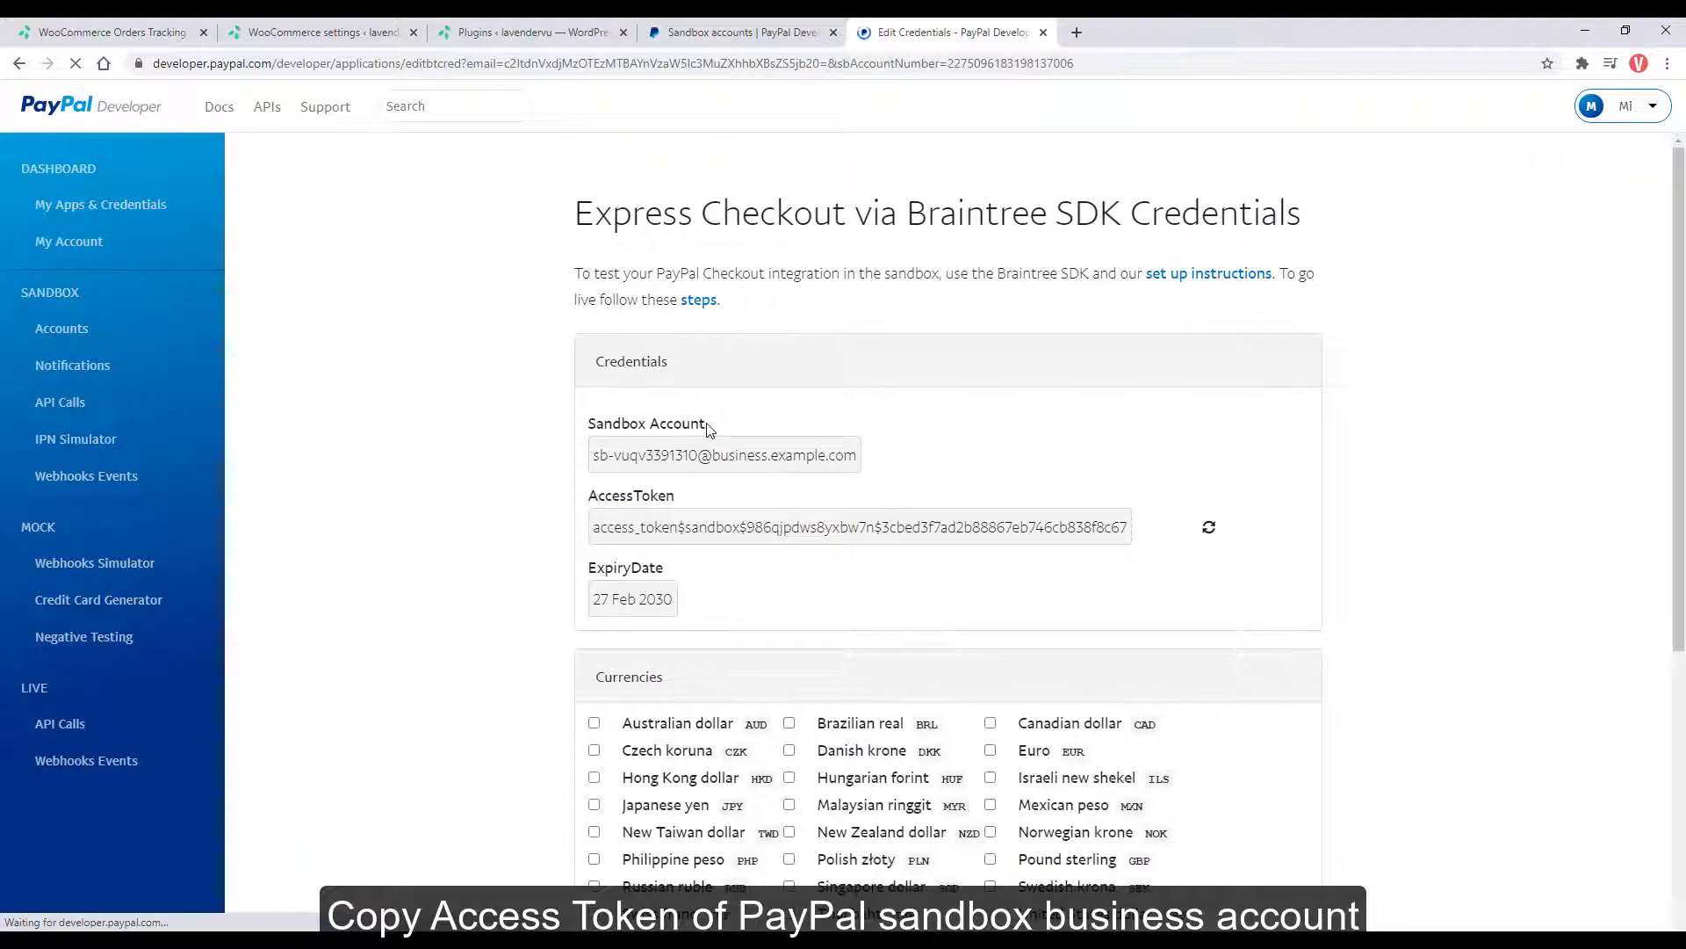
pyautogui.tripleClick(680, 527)
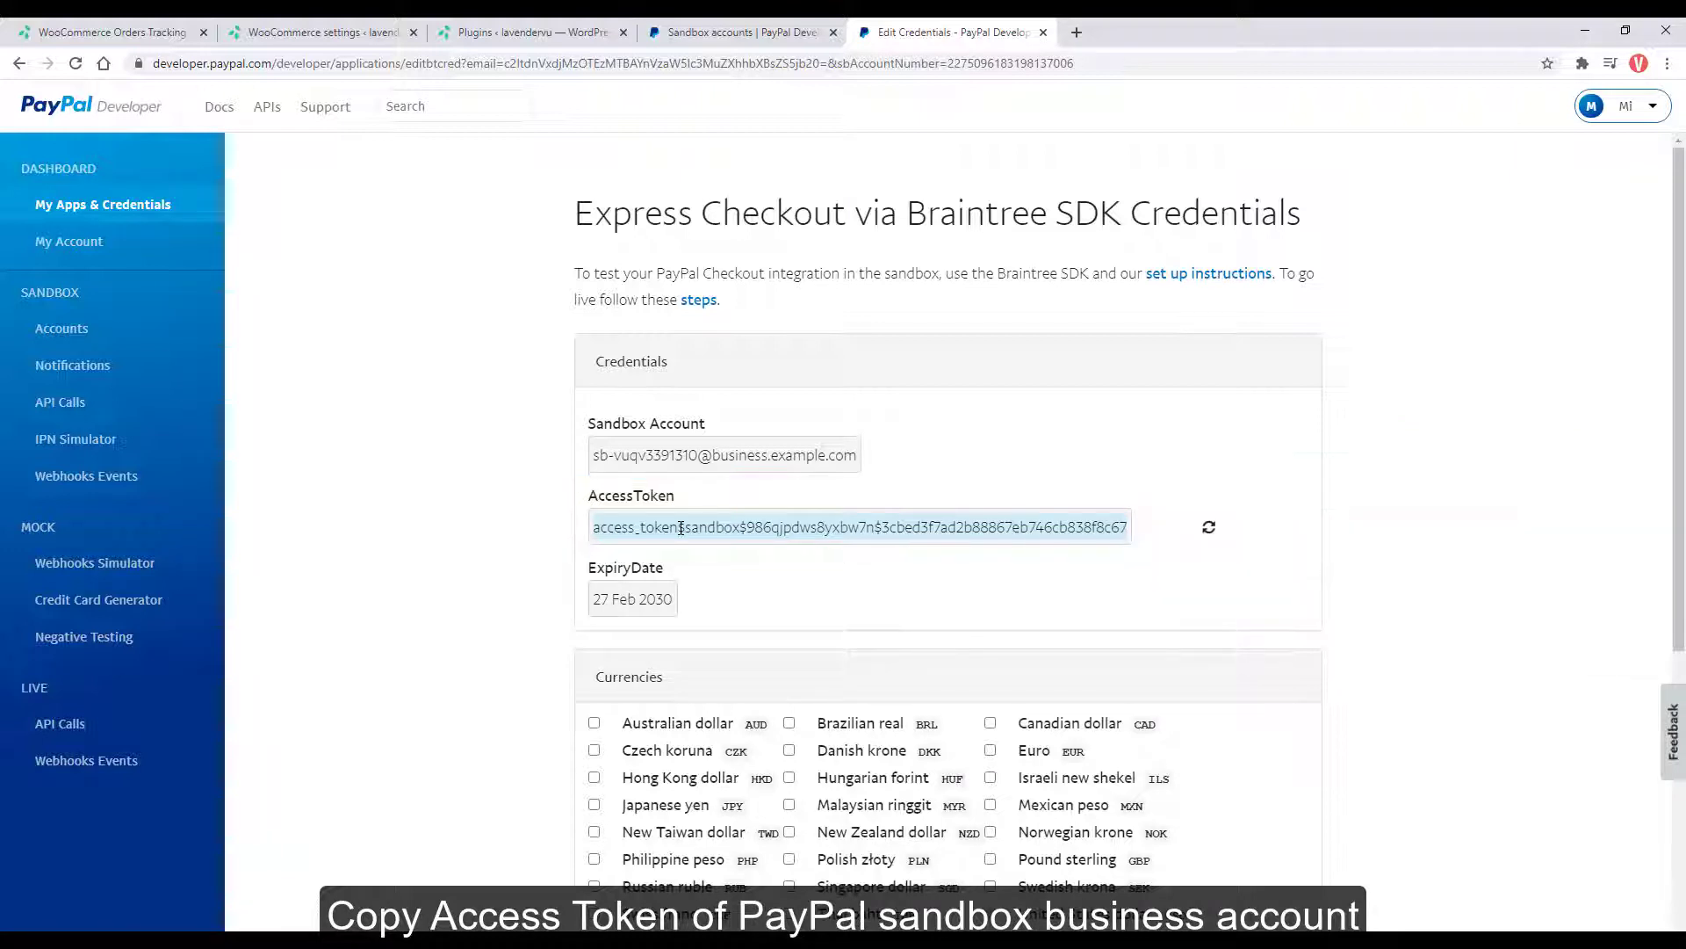
# Paste the access token as the PayPal identity token and save the PayPal settings.
pyautogui.click(345, 35)
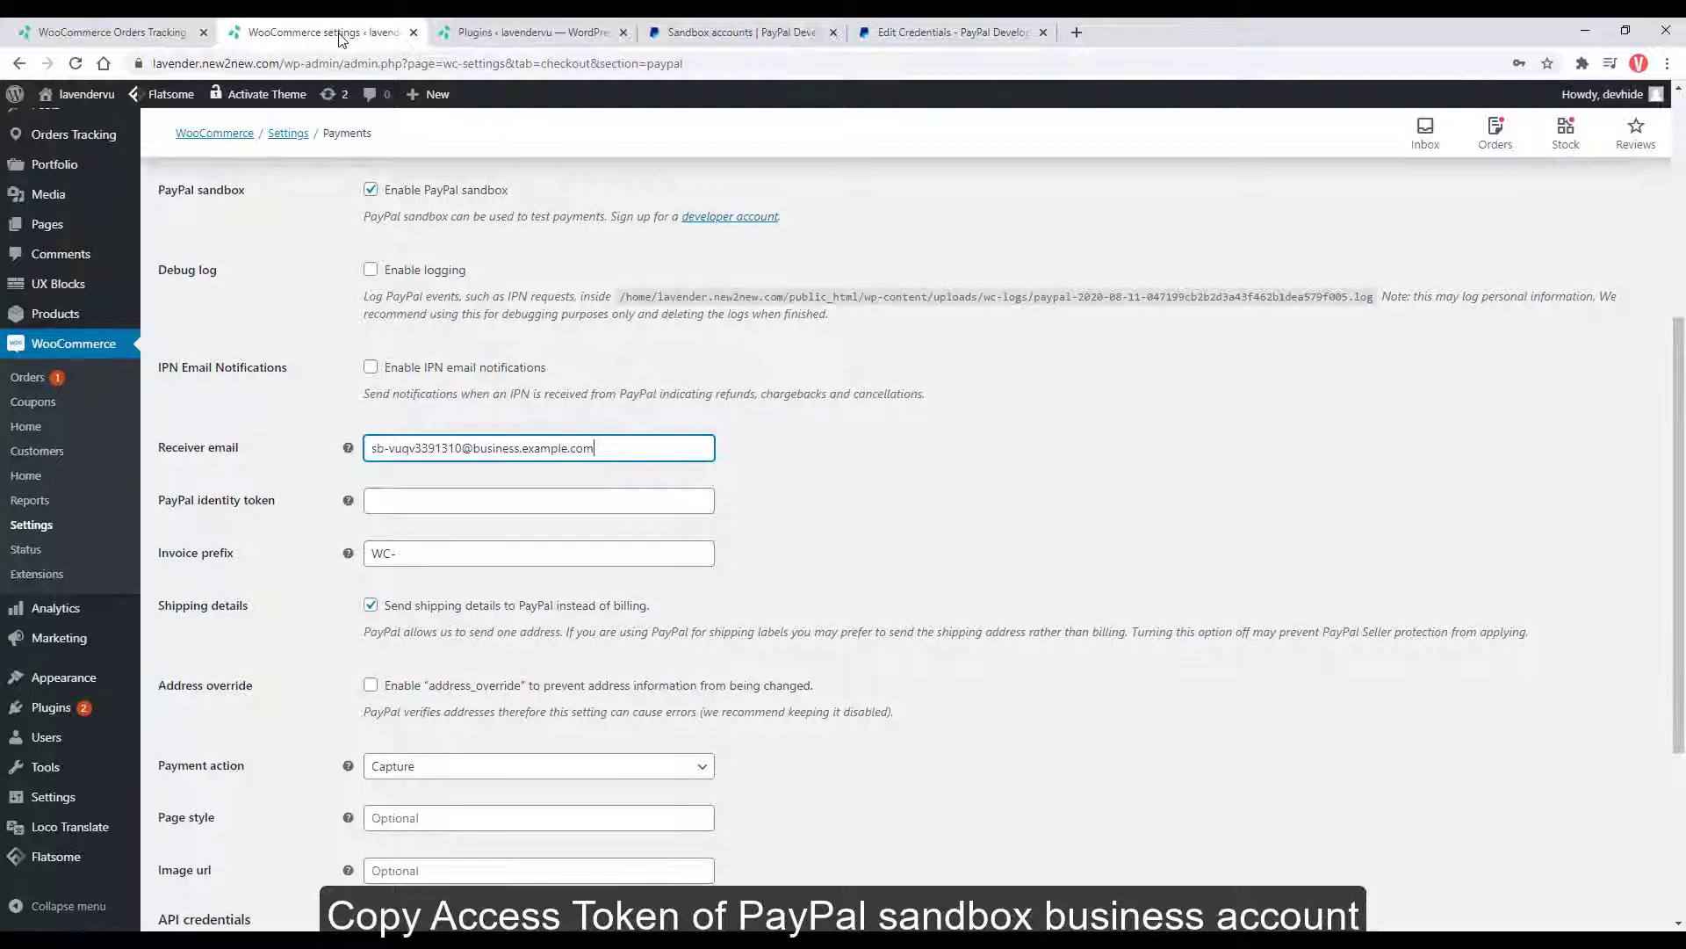
pyautogui.click(442, 502)
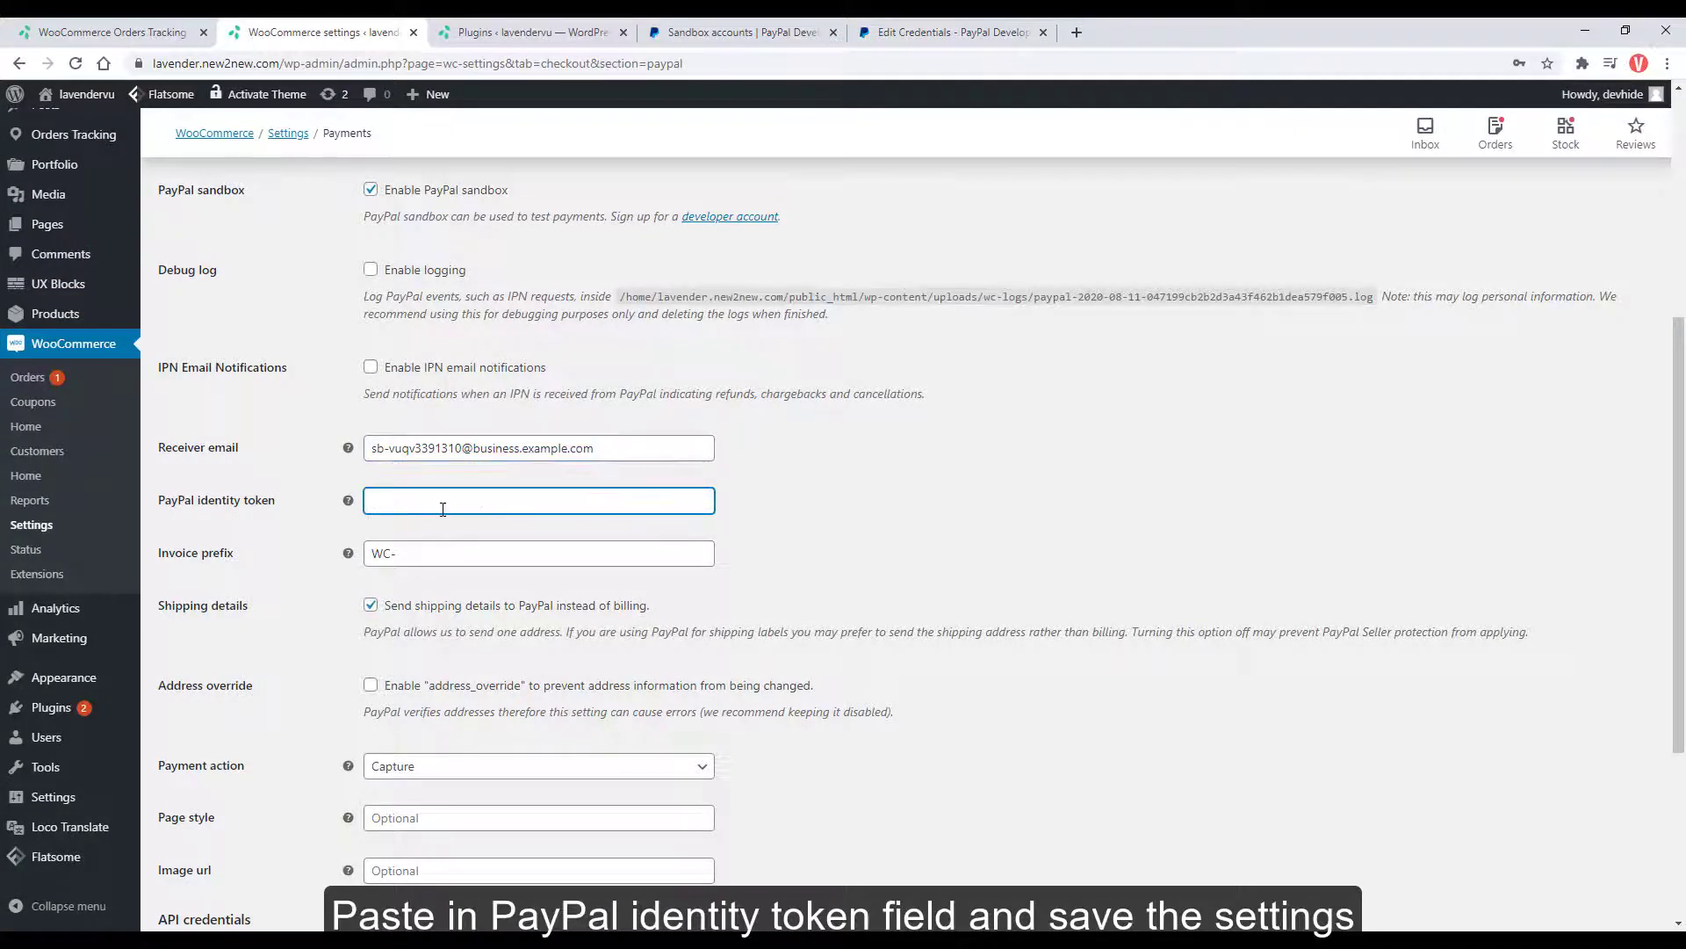
pyautogui.hotkey('ctrl', 'v')
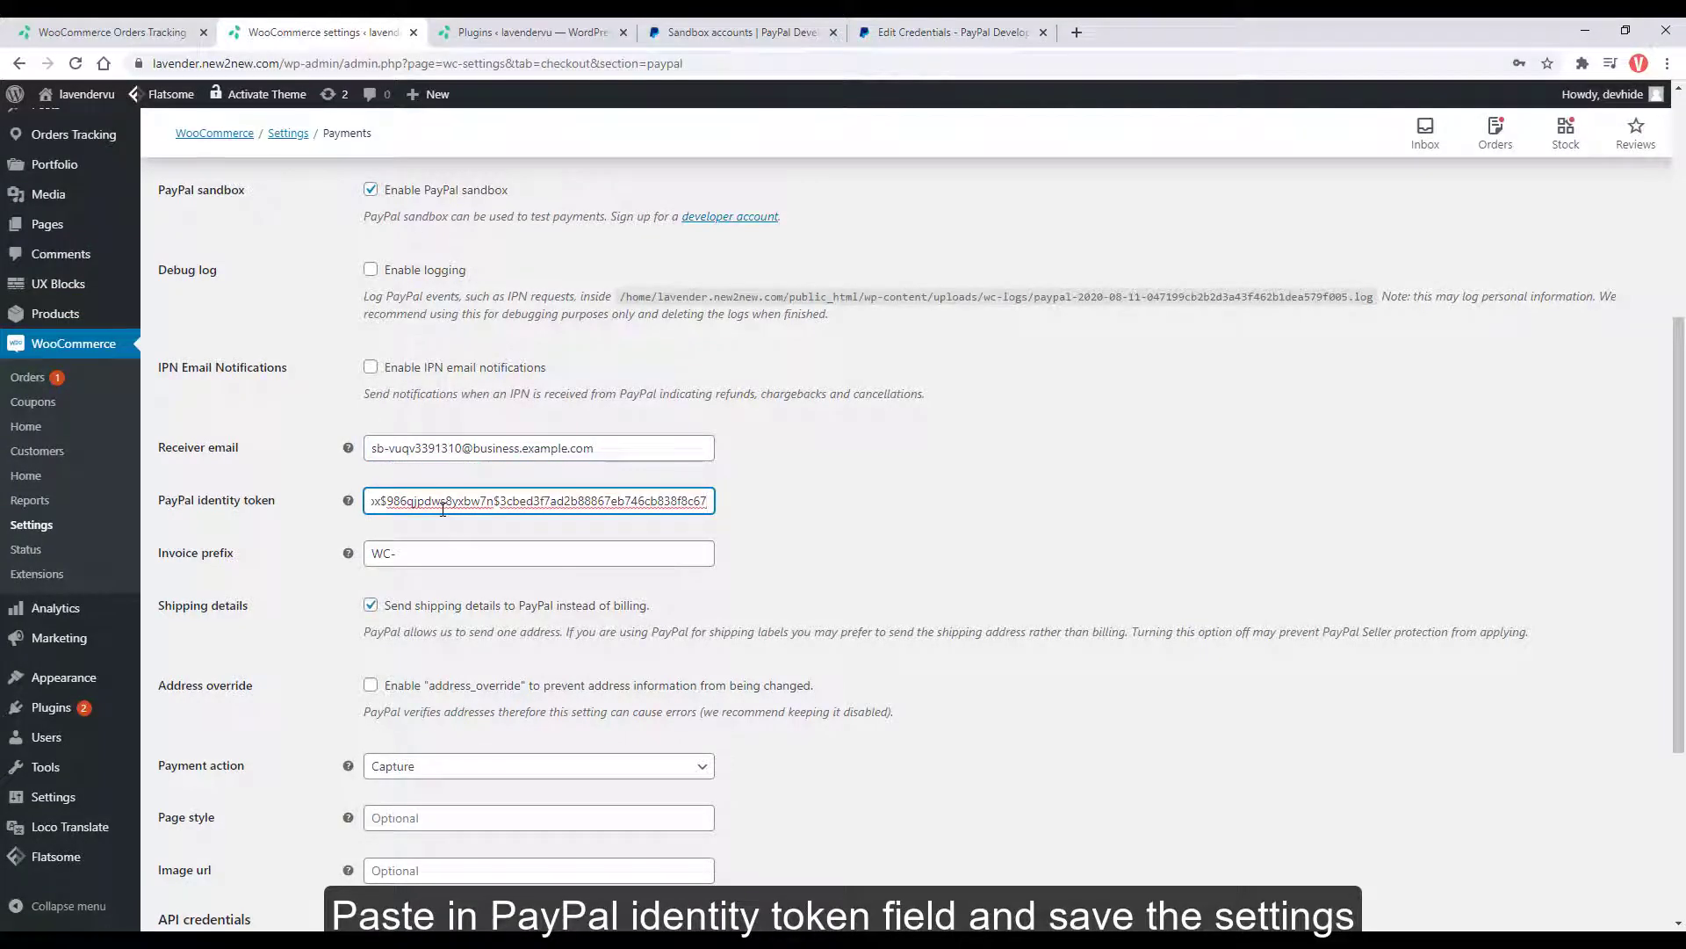
pyautogui.scroll(-4, 443, 507)
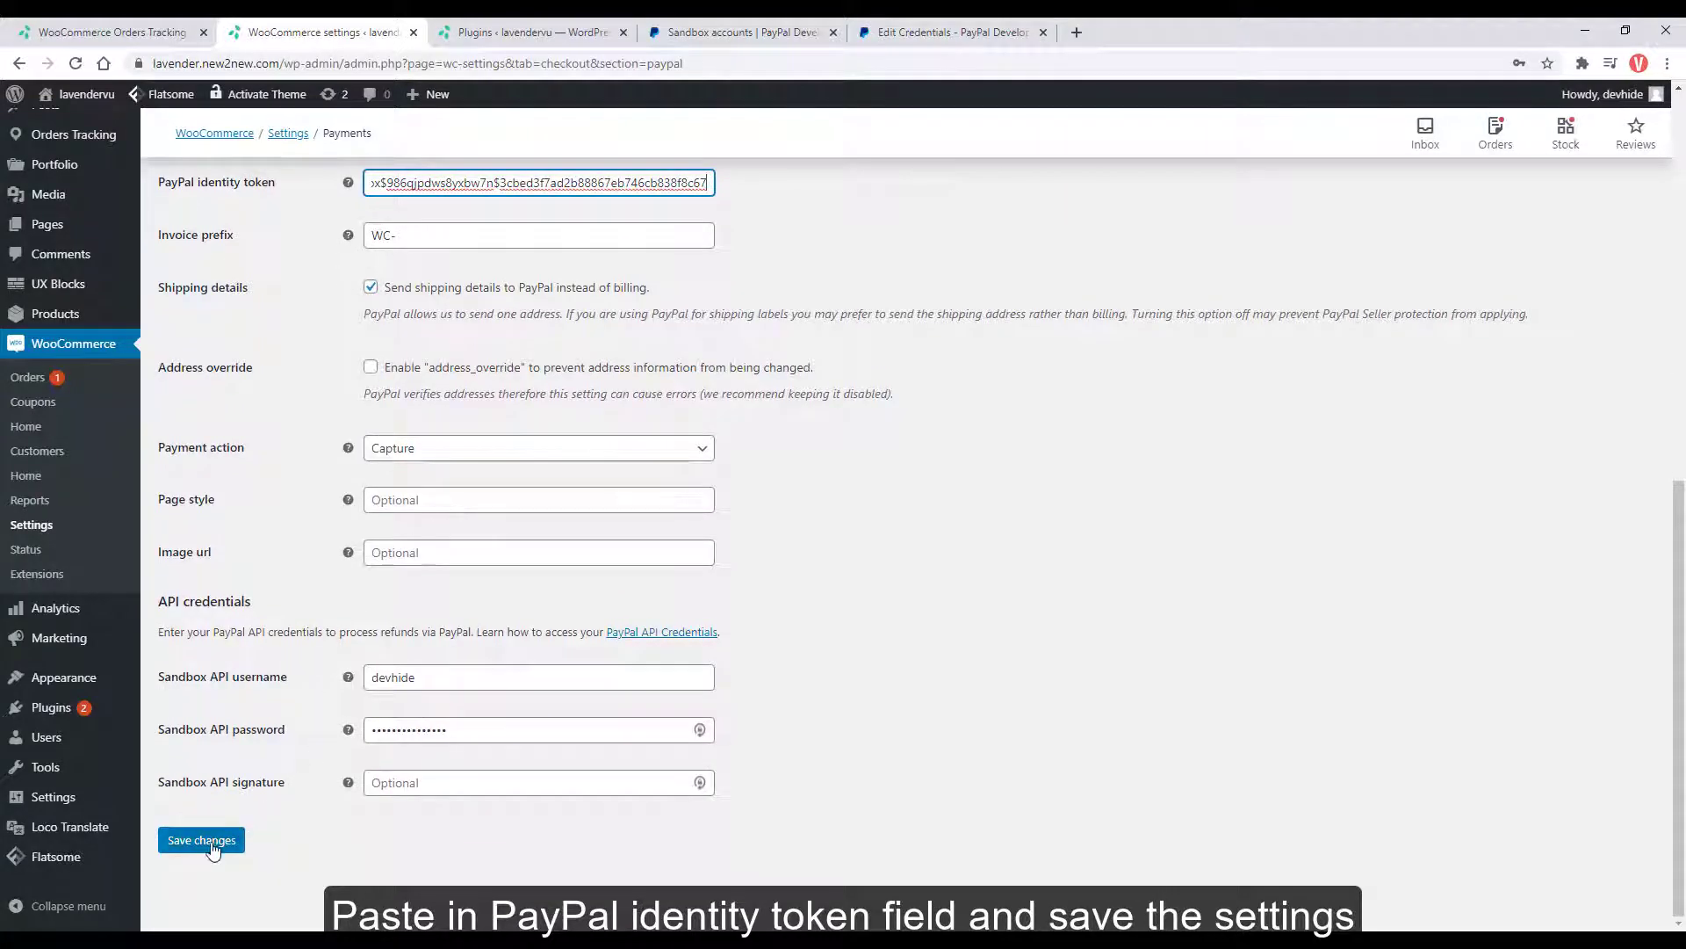
pyautogui.click(211, 841)
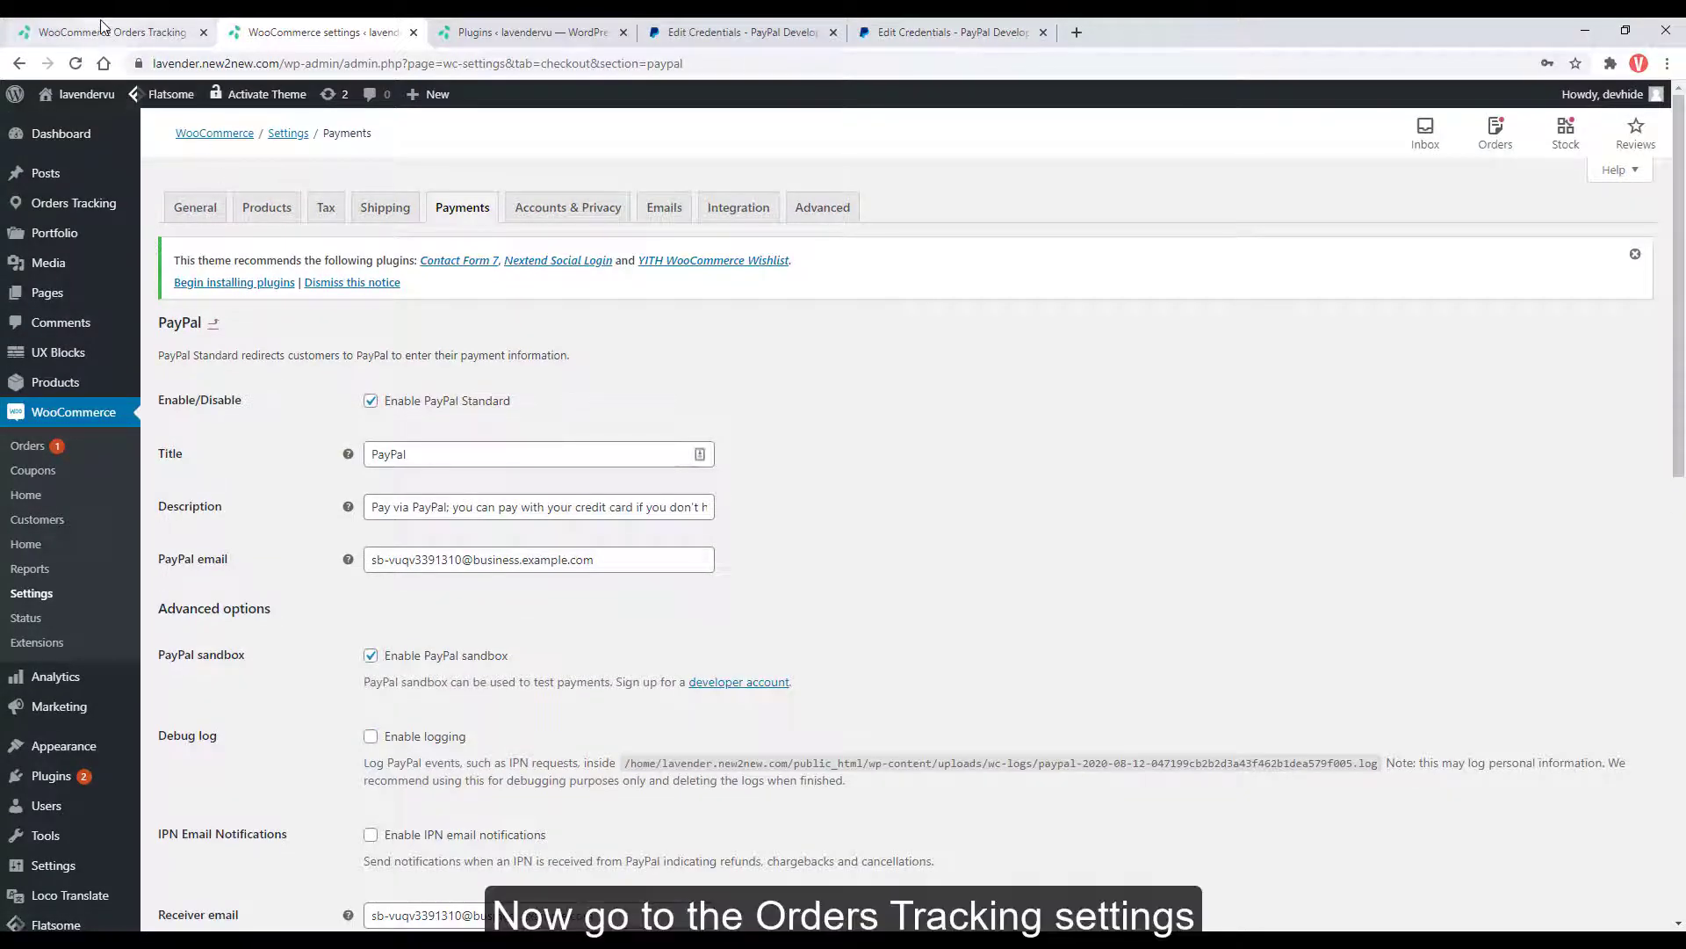
# Open the Orders Tracking PayPal tab and toggle PayPal sandbox off and back on.
pyautogui.click(189, 32)
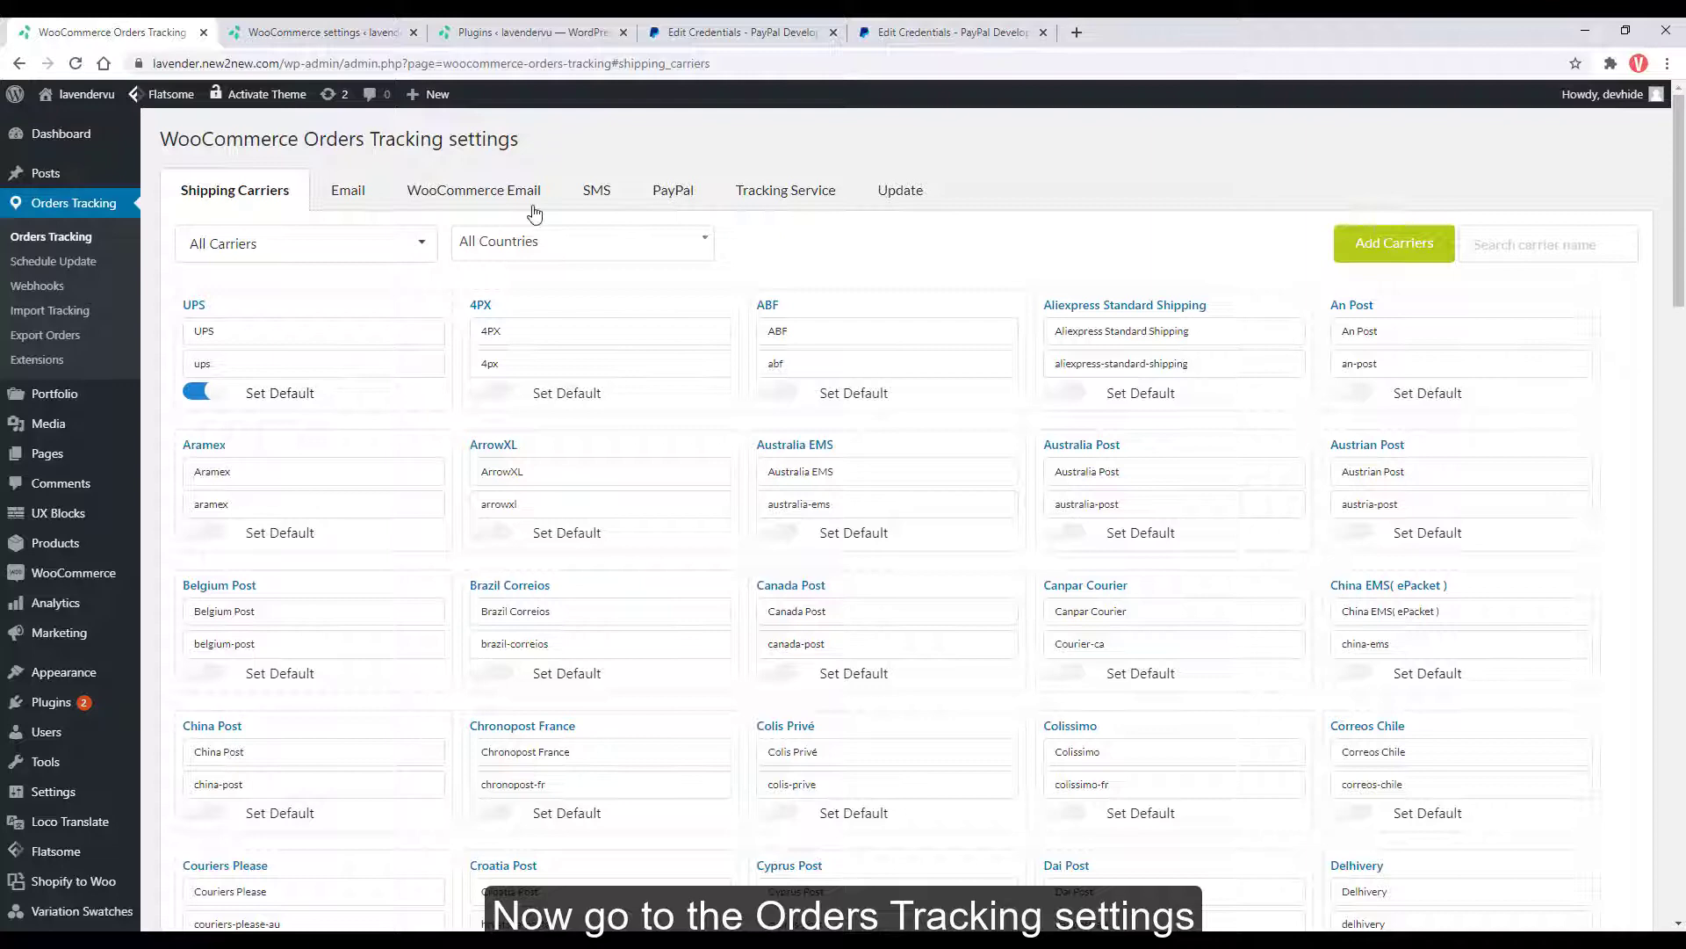
pyautogui.click(683, 198)
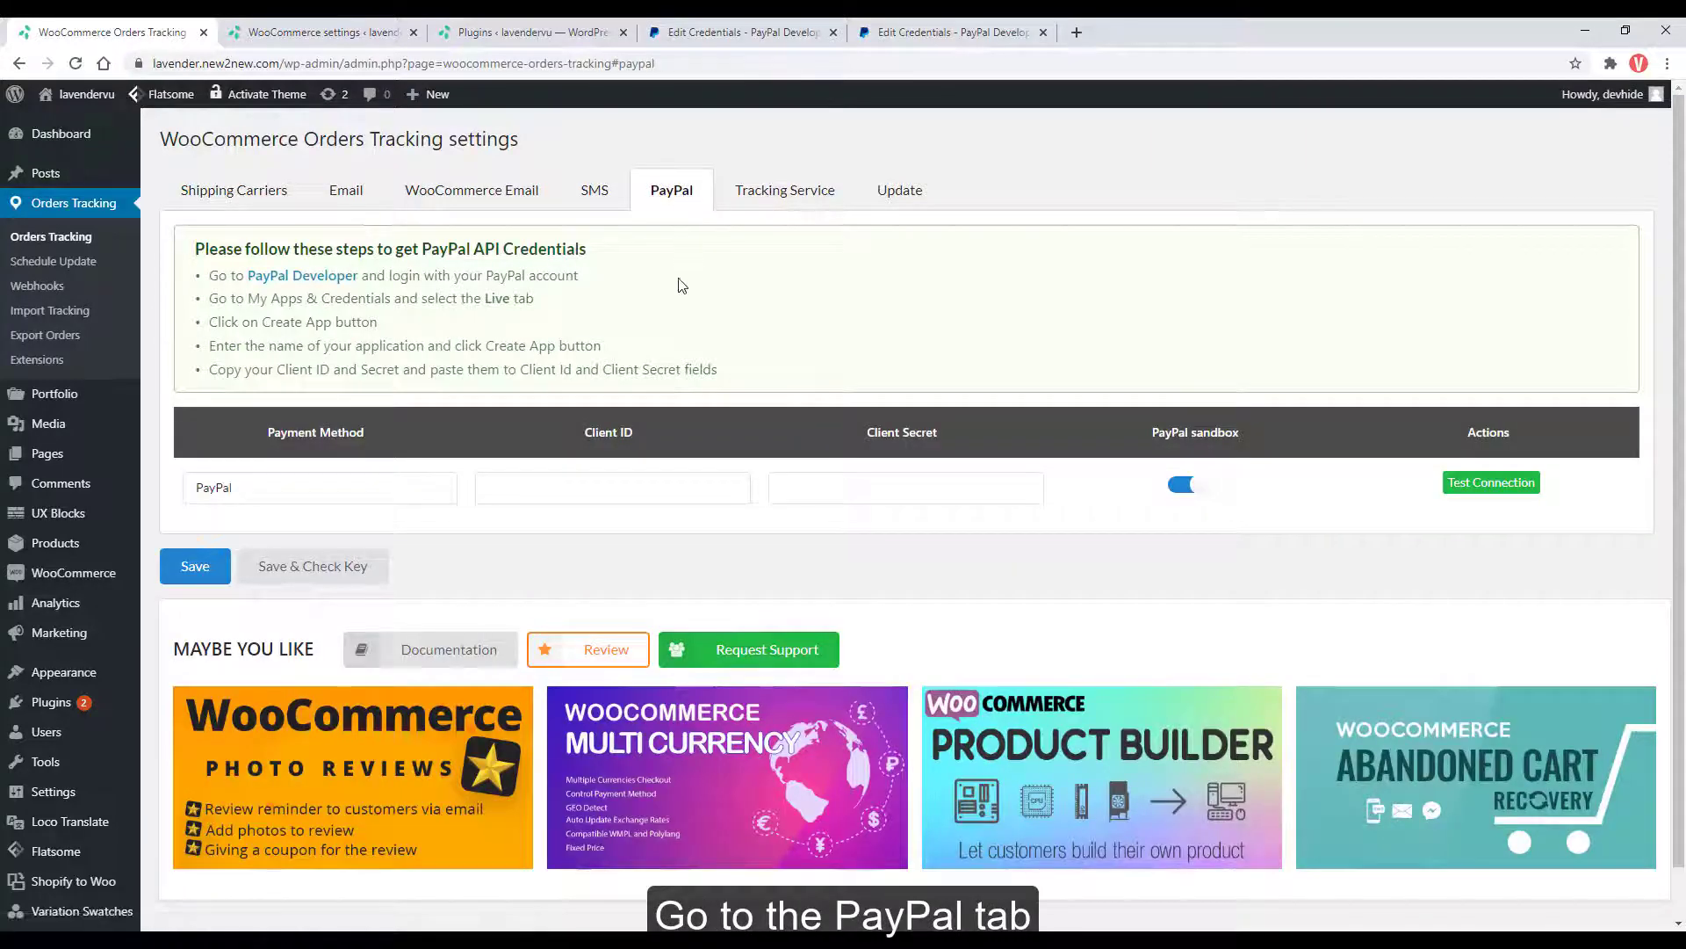
pyautogui.click(1188, 489)
pyautogui.click(1200, 490)
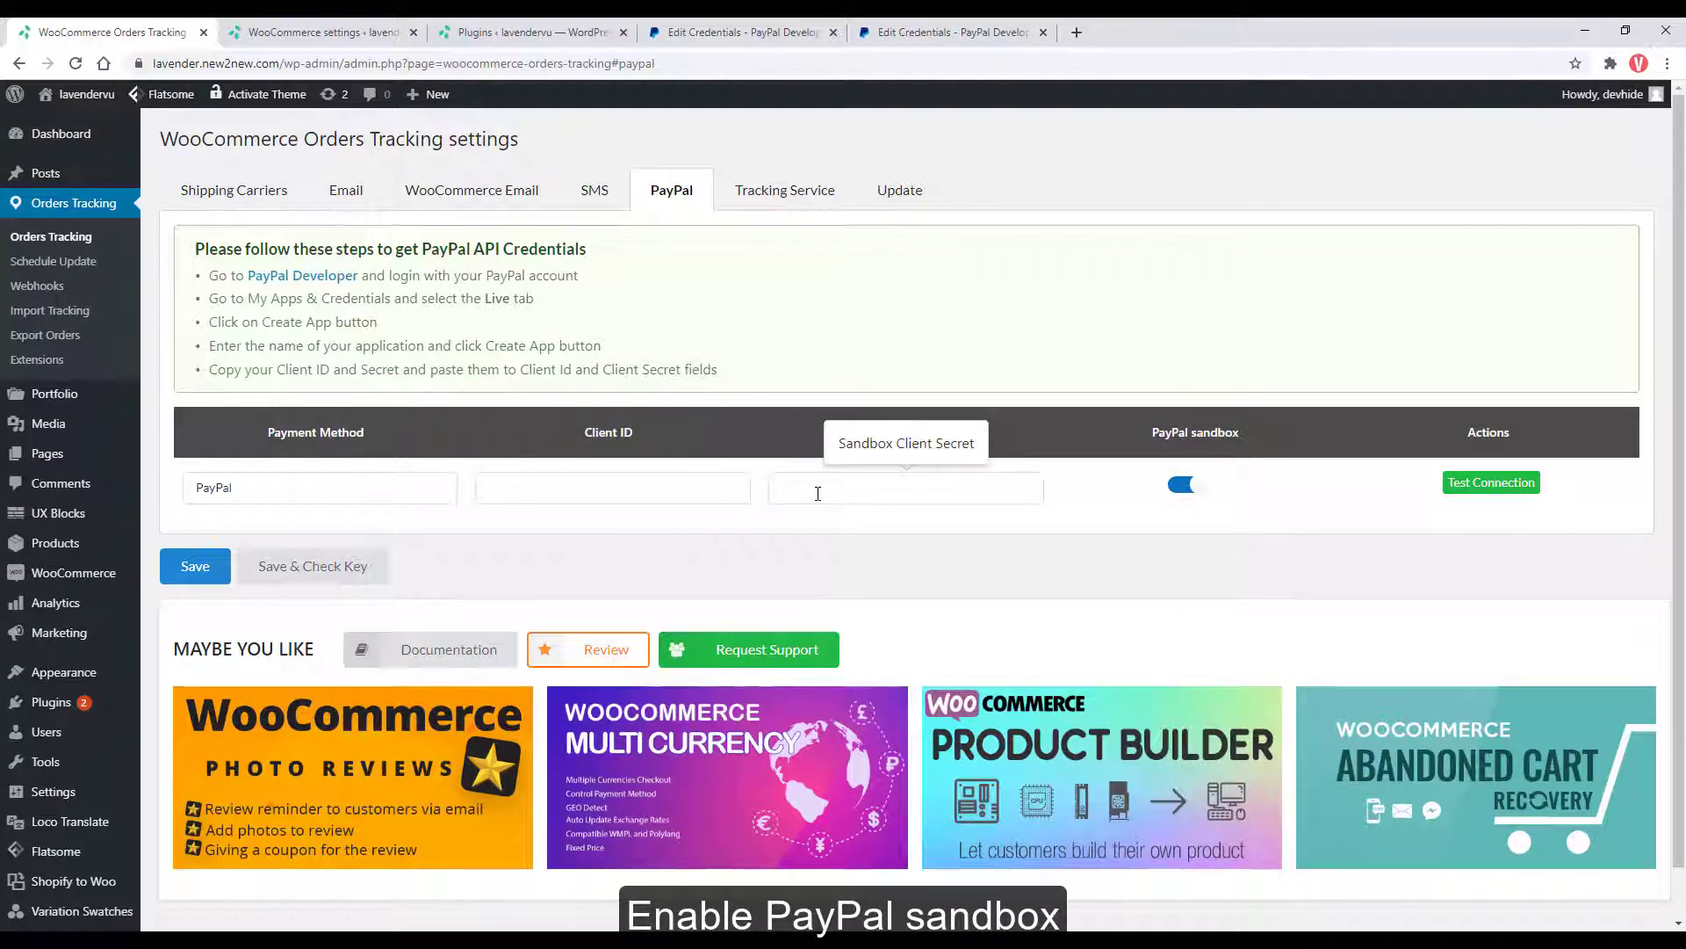
# Open the Default Application's sandbox credentials and select its Client ID.
pyautogui.click(734, 37)
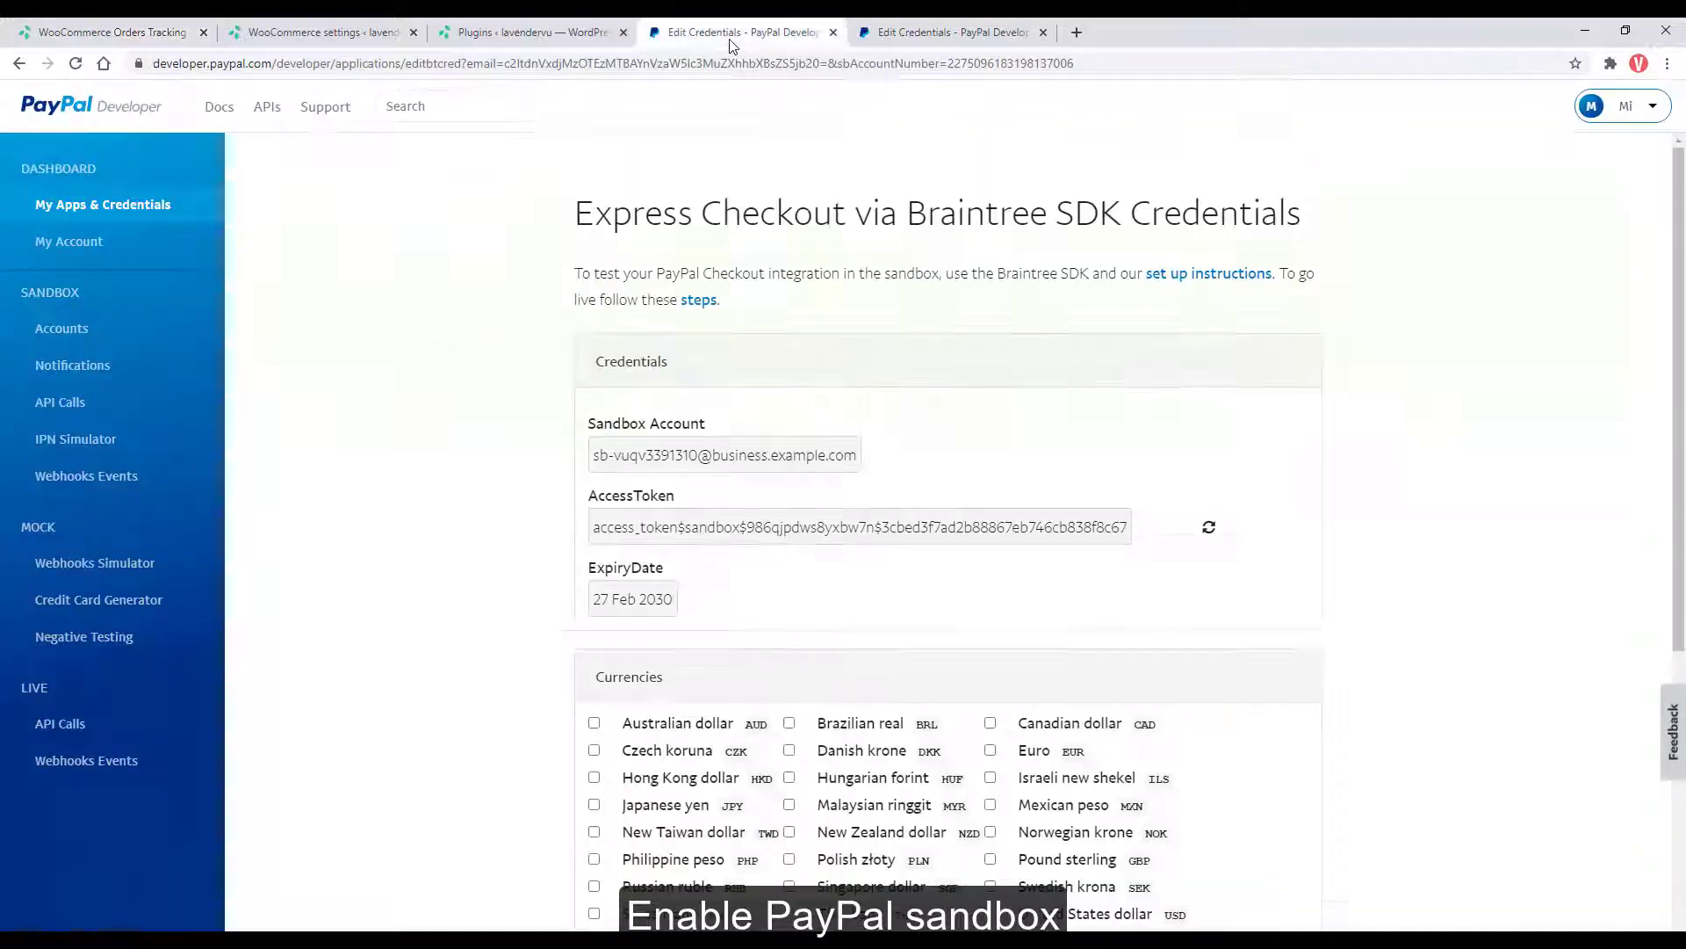
pyautogui.click(139, 211)
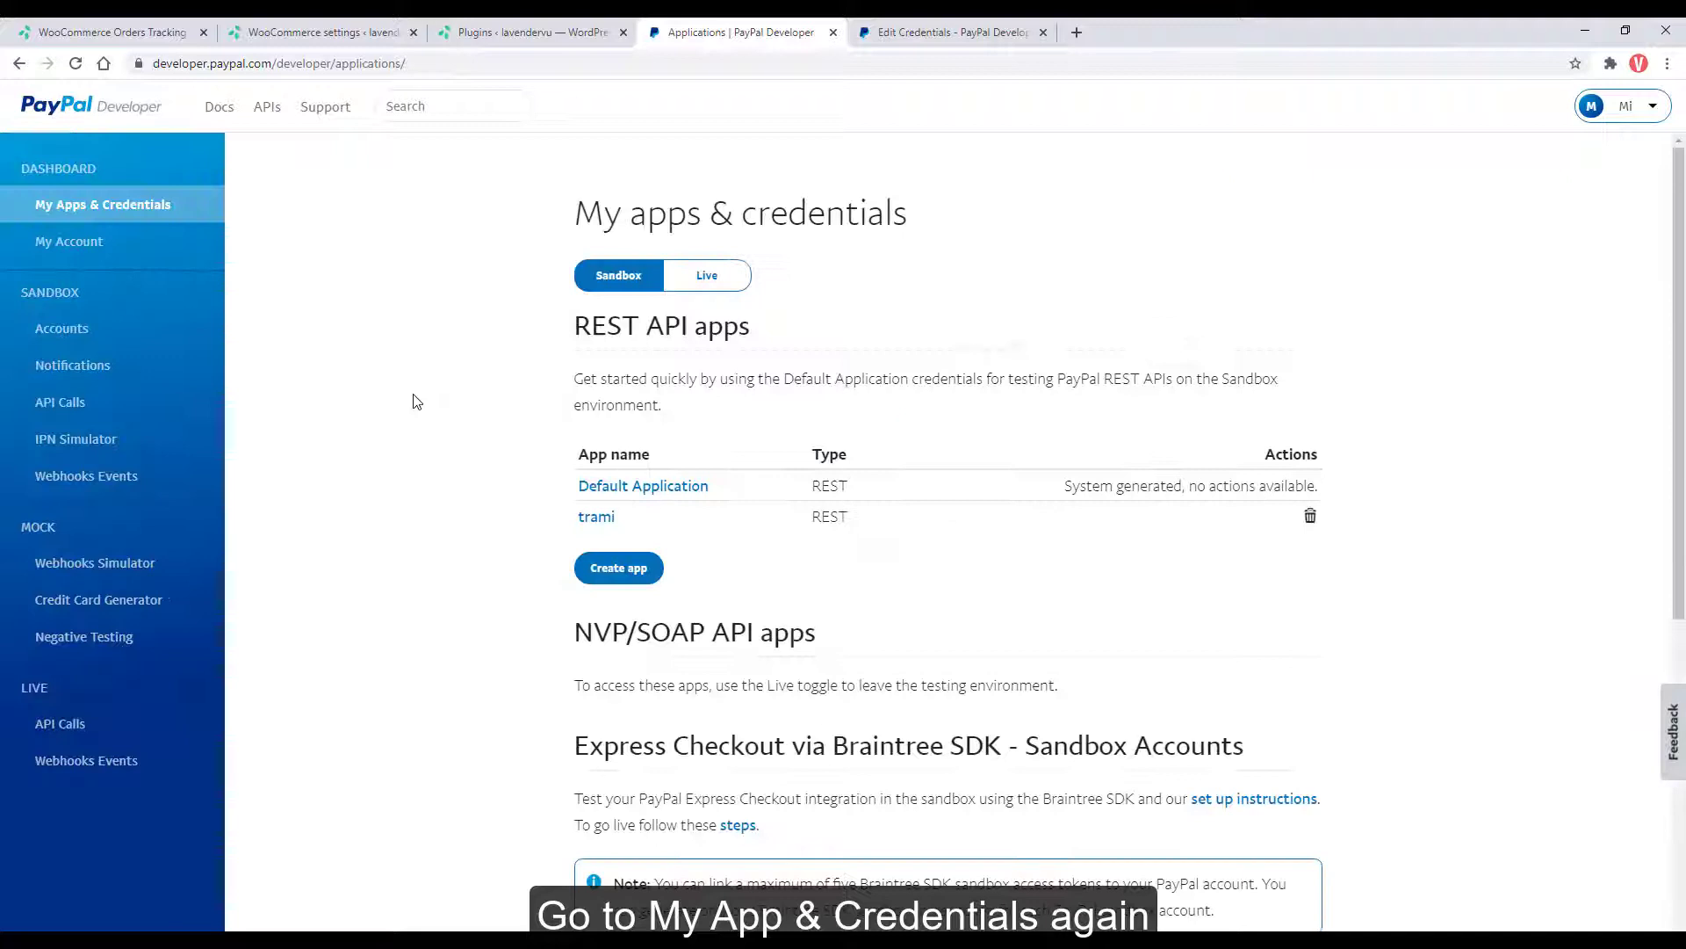
pyautogui.click(626, 489)
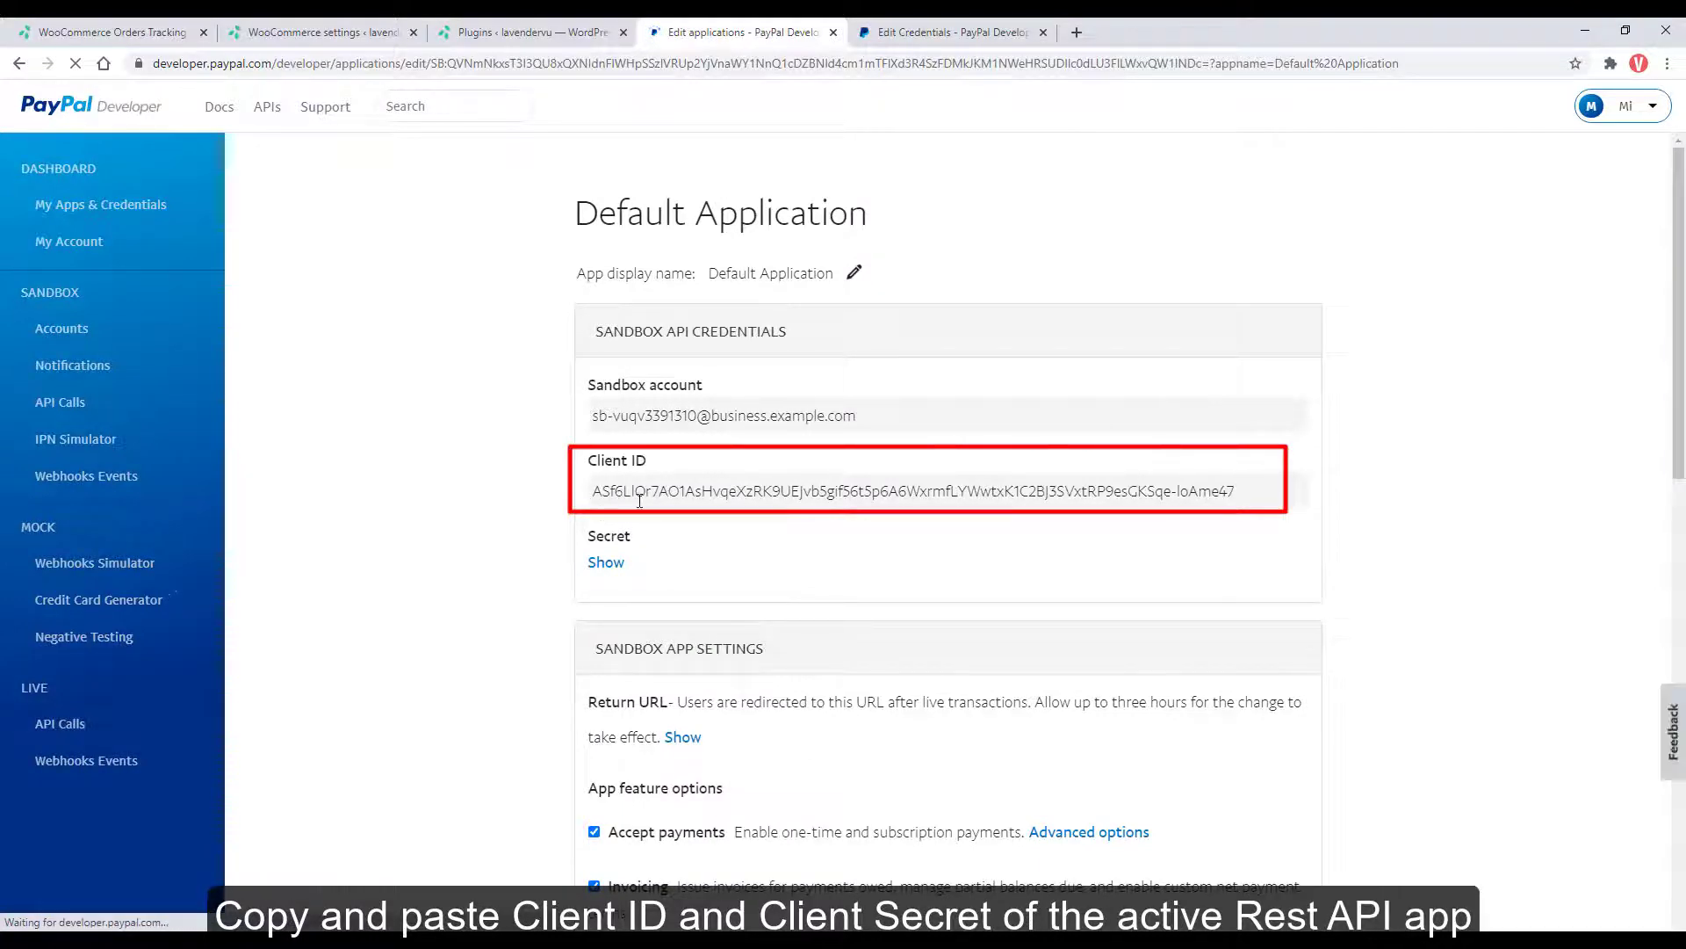
pyautogui.tripleClick(726, 490)
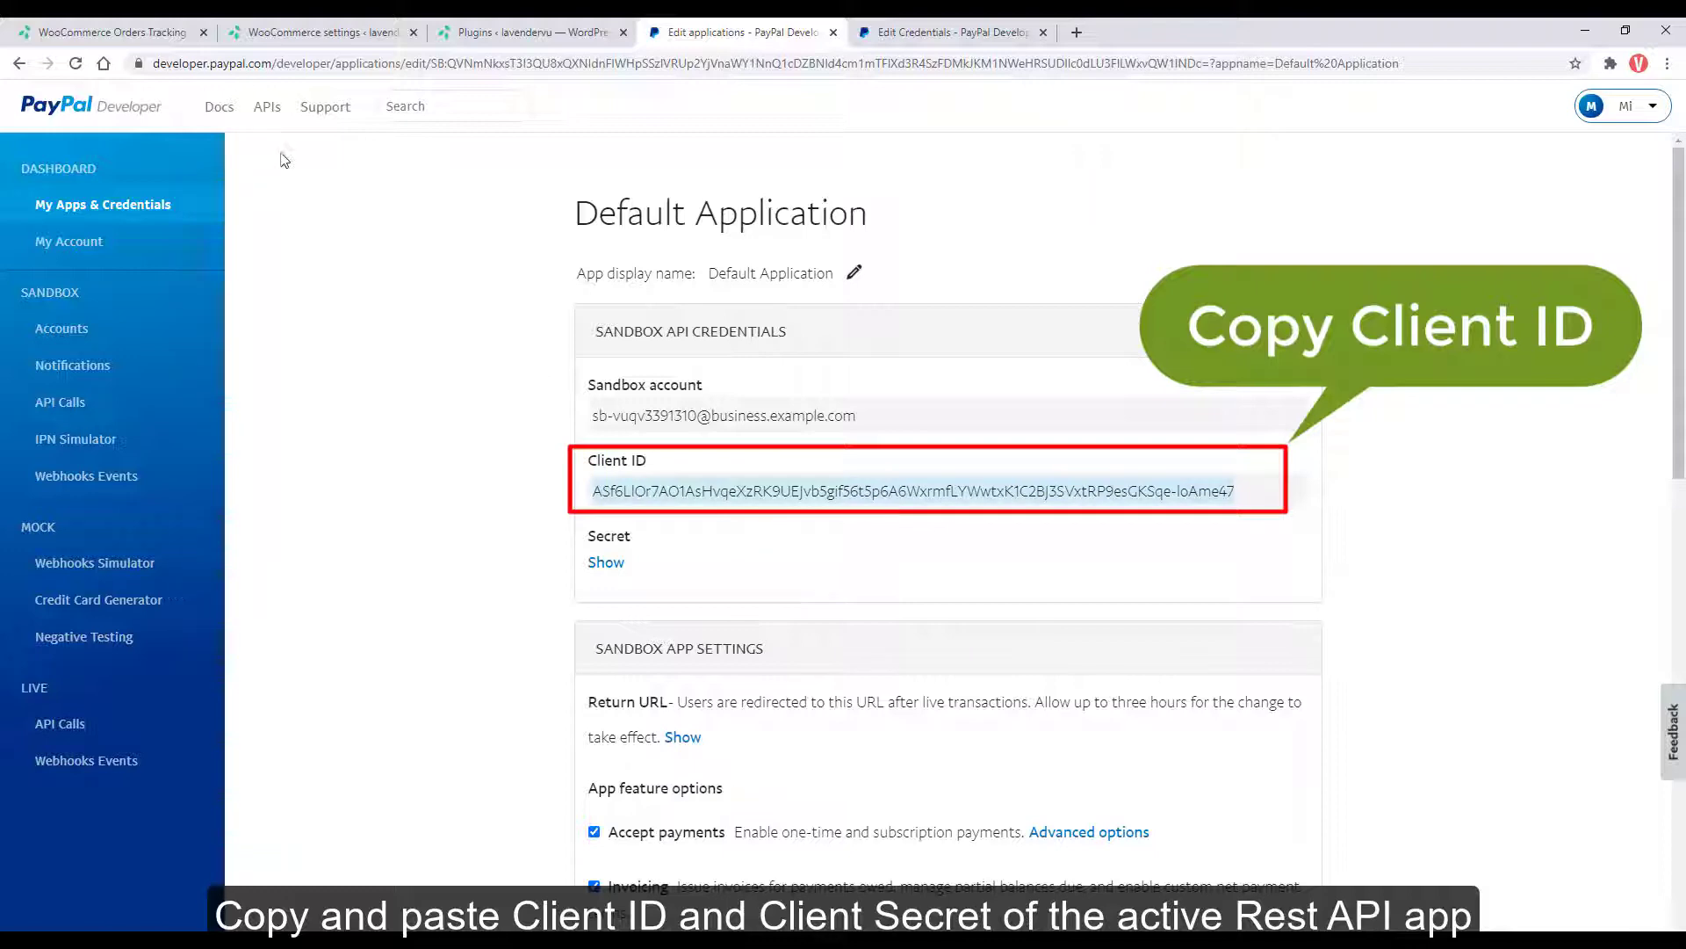
# Paste the copied Client ID into the Orders Tracking PayPal settings.
pyautogui.click(144, 32)
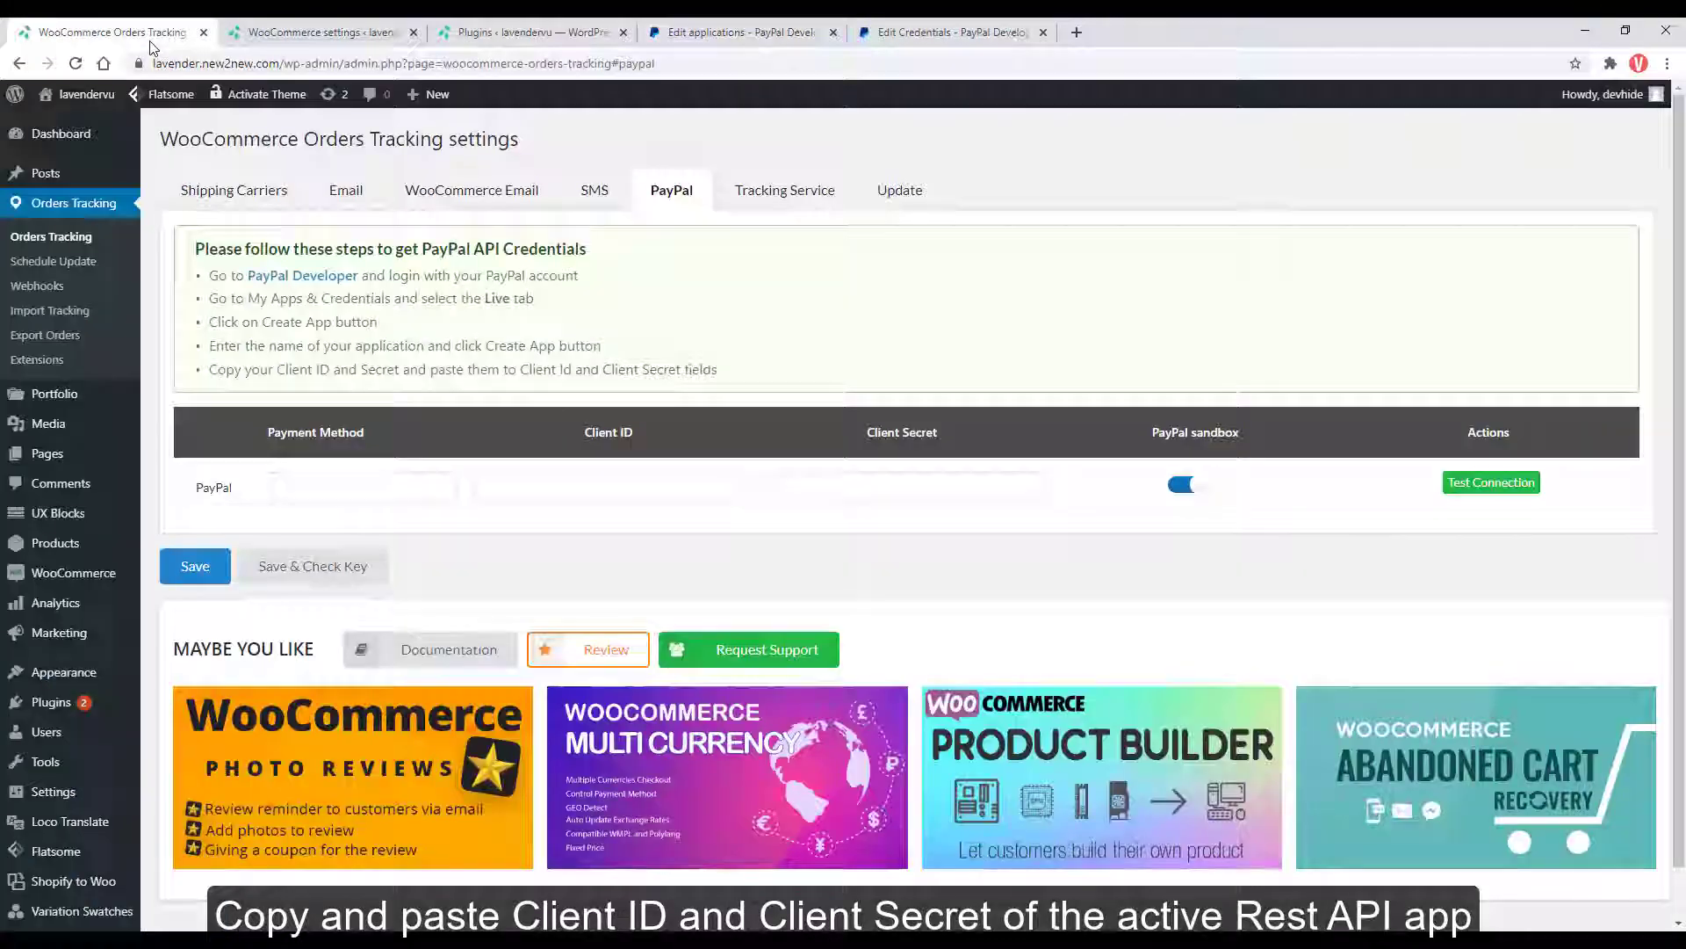
pyautogui.click(554, 485)
pyautogui.hotkey('ctrl', 'v')
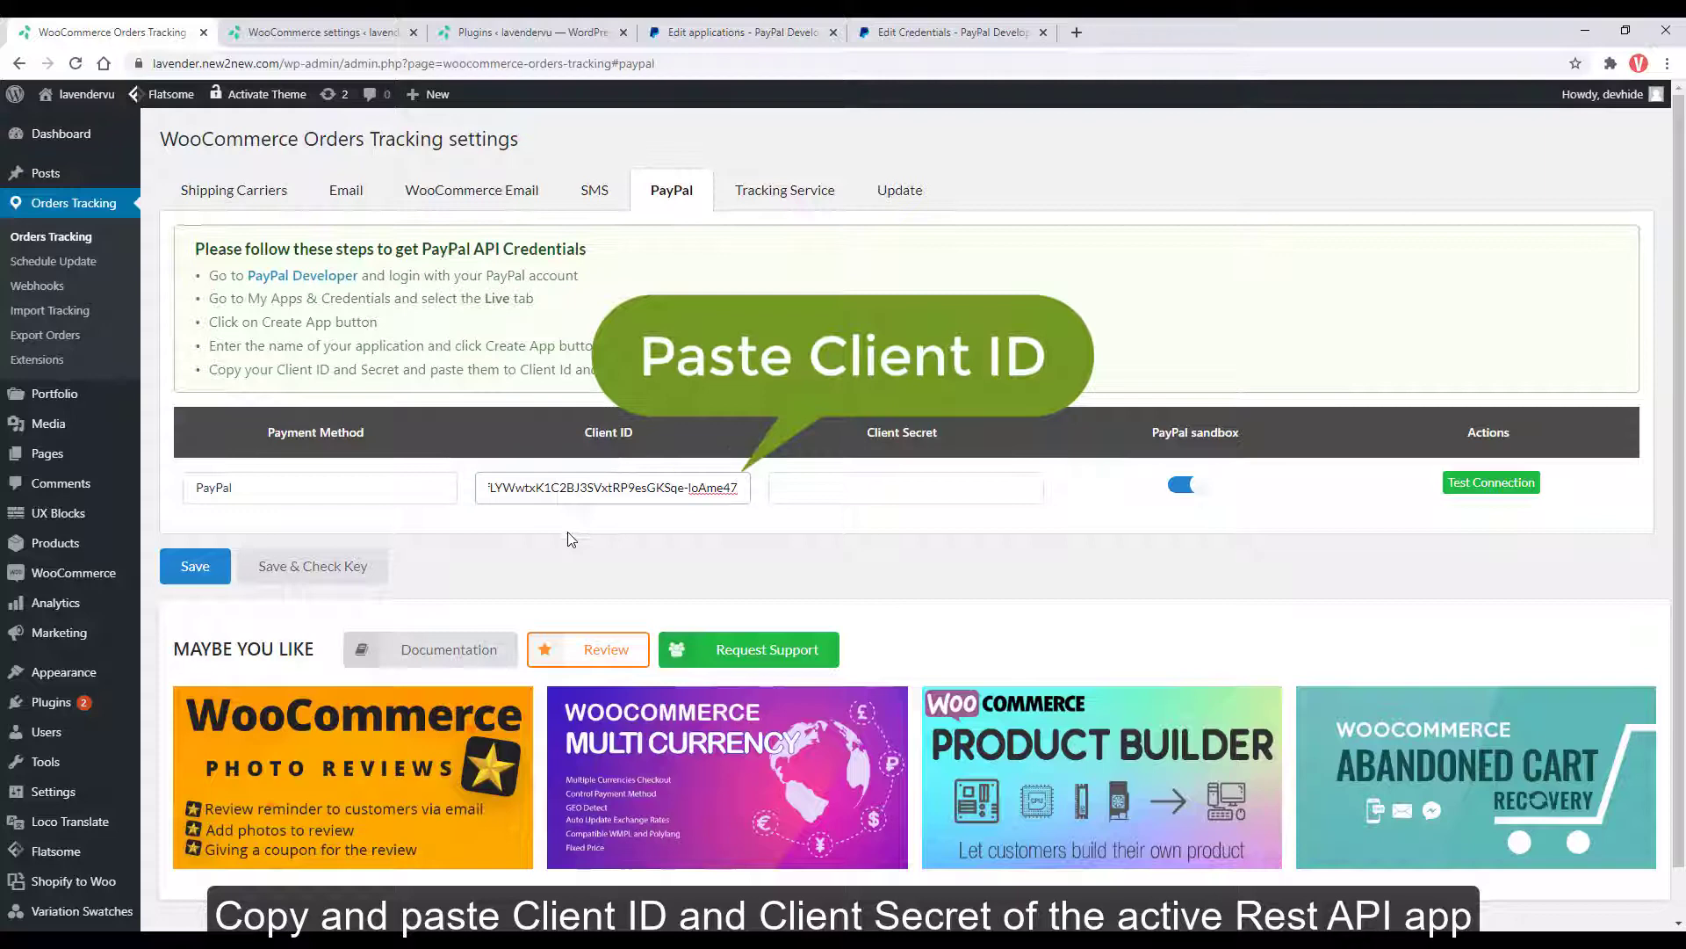
pyautogui.click(569, 538)
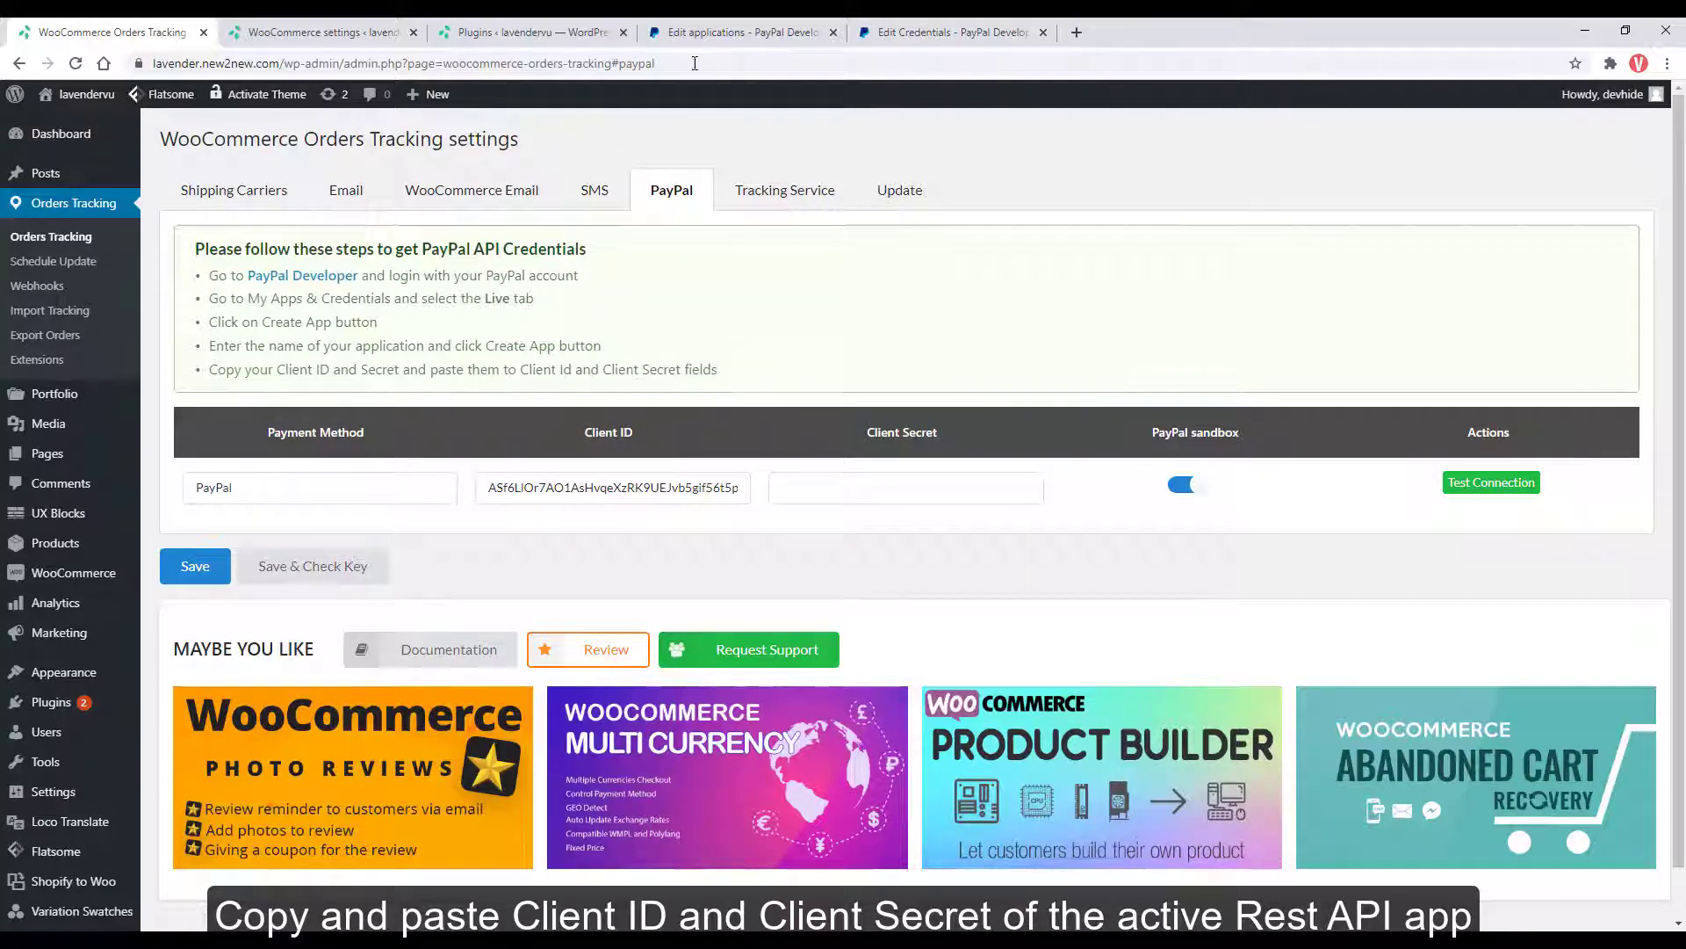
# Copy the sandbox app's secret into Client Secret, save, and test the PayPal connection.
pyautogui.click(713, 33)
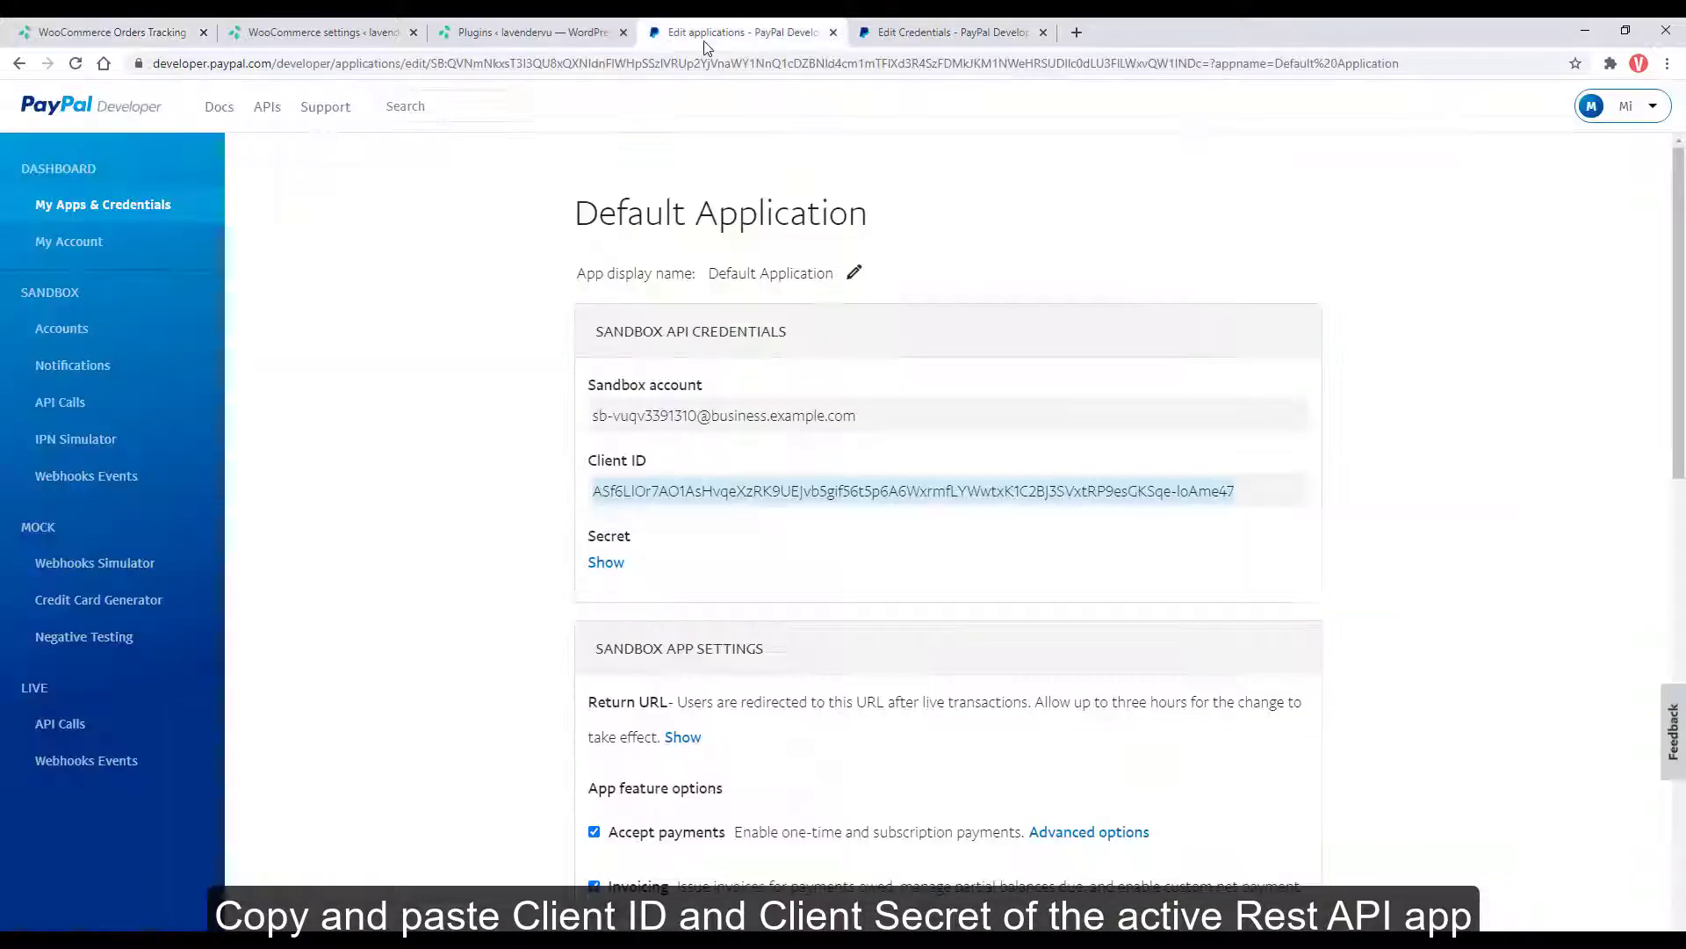
pyautogui.click(606, 562)
pyautogui.tripleClick(699, 736)
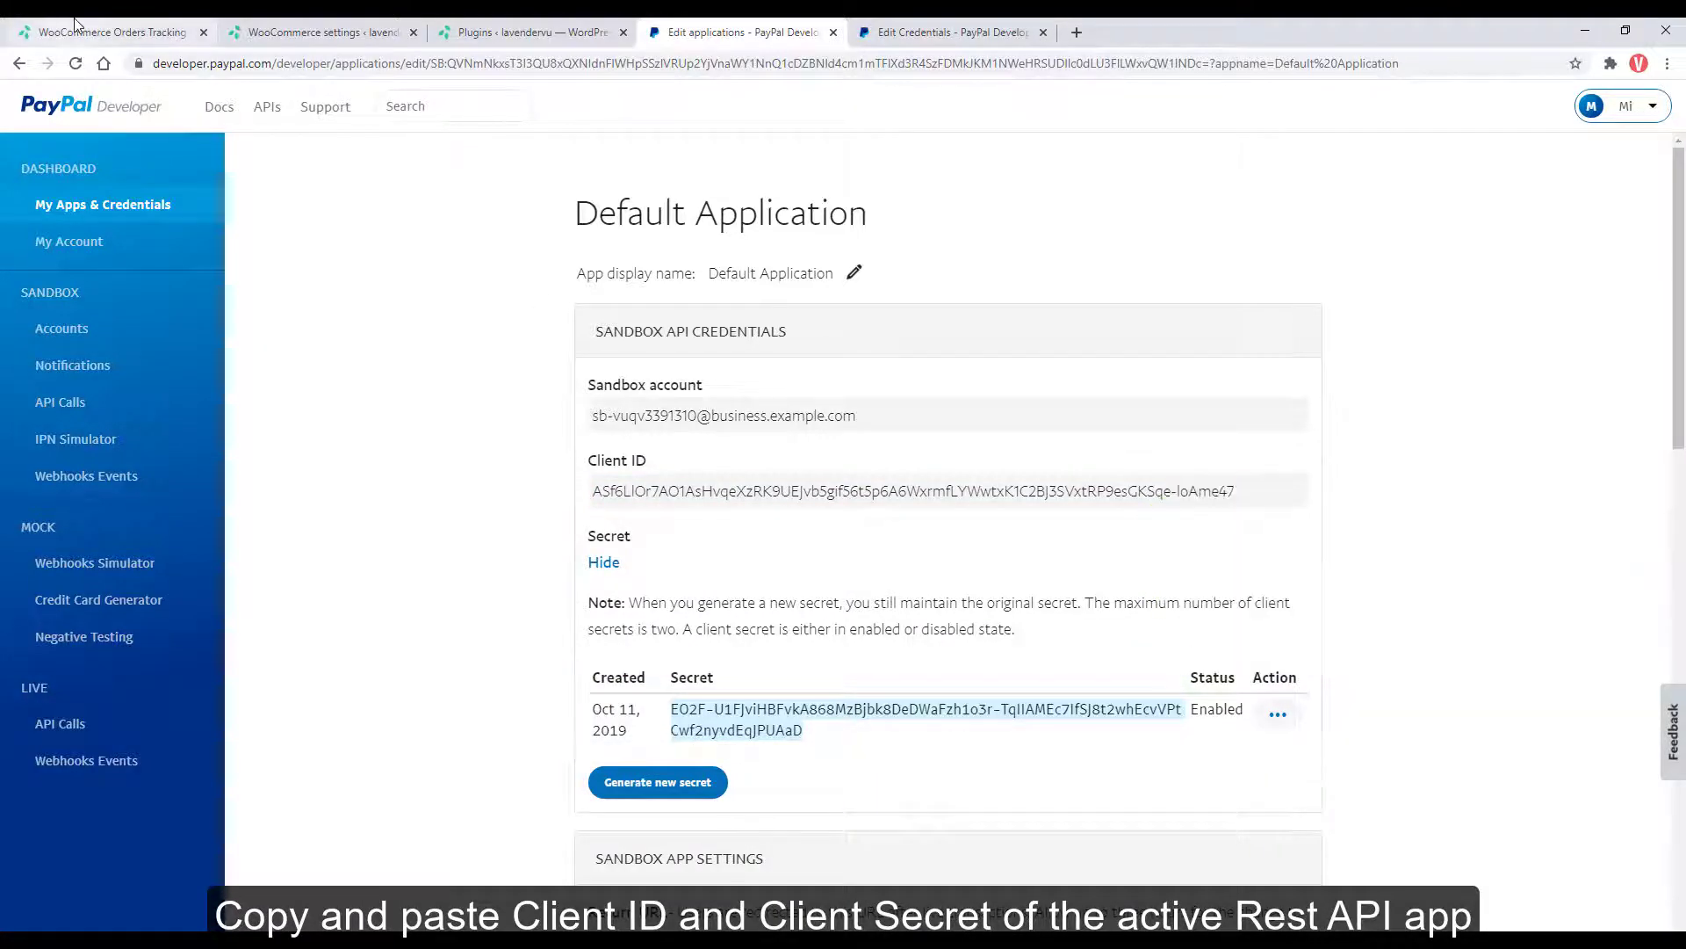
pyautogui.hotkey('ctrl', '1')
pyautogui.click(904, 492)
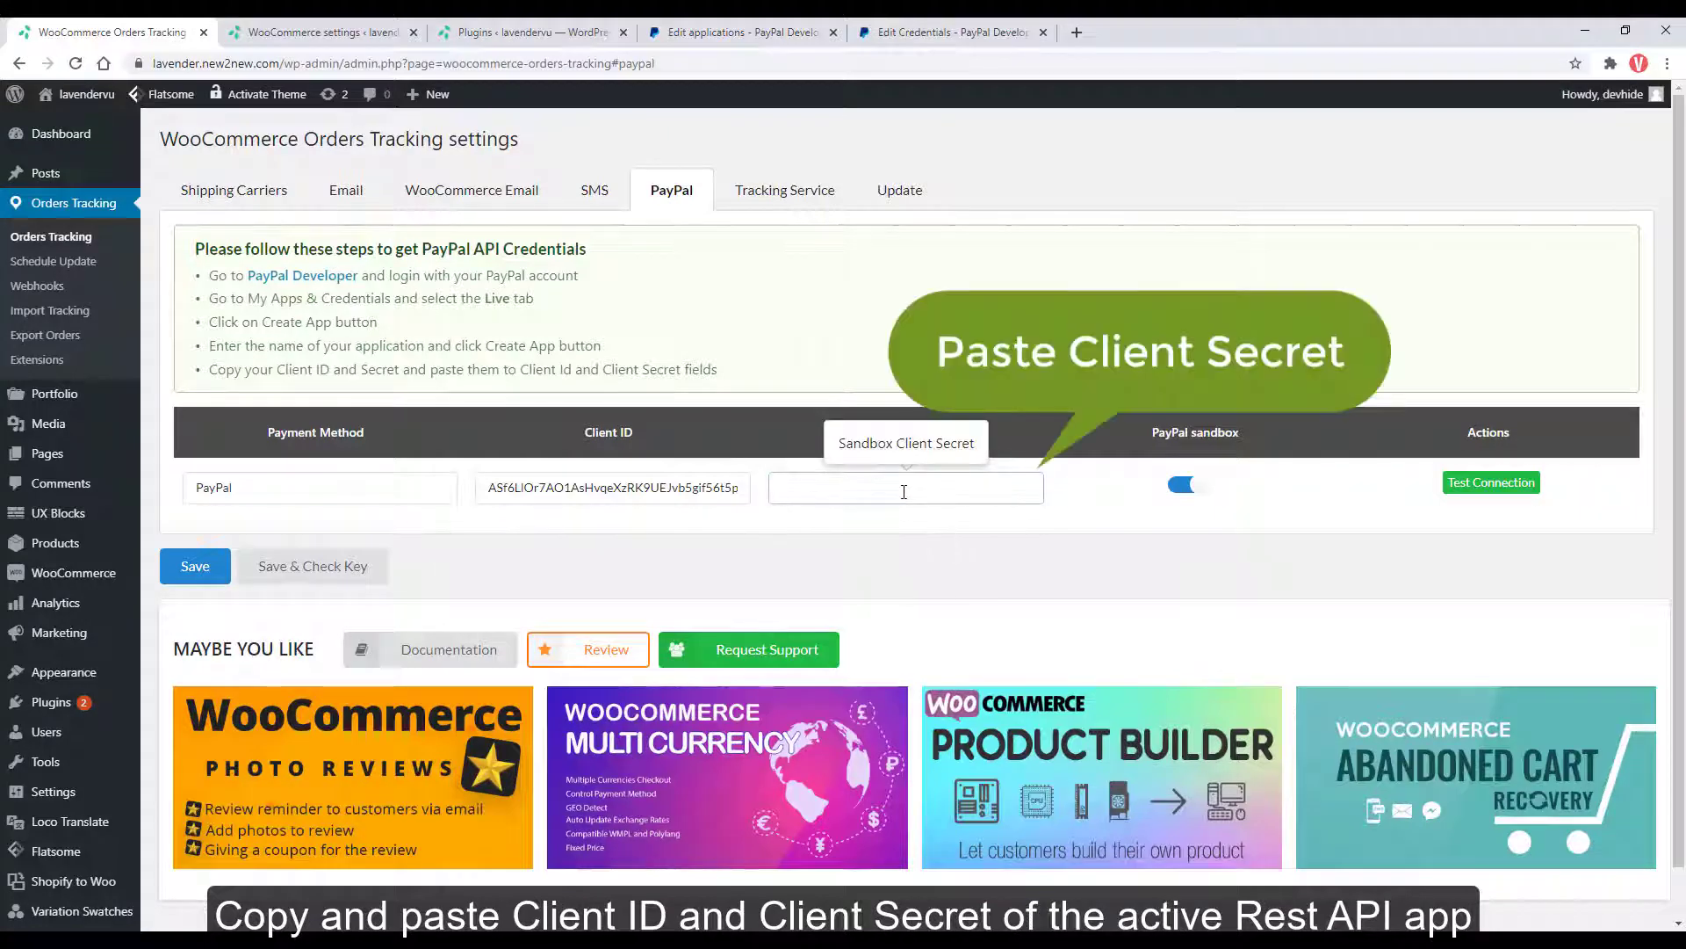
pyautogui.hotkey('ctrl', 'v')
pyautogui.click(920, 578)
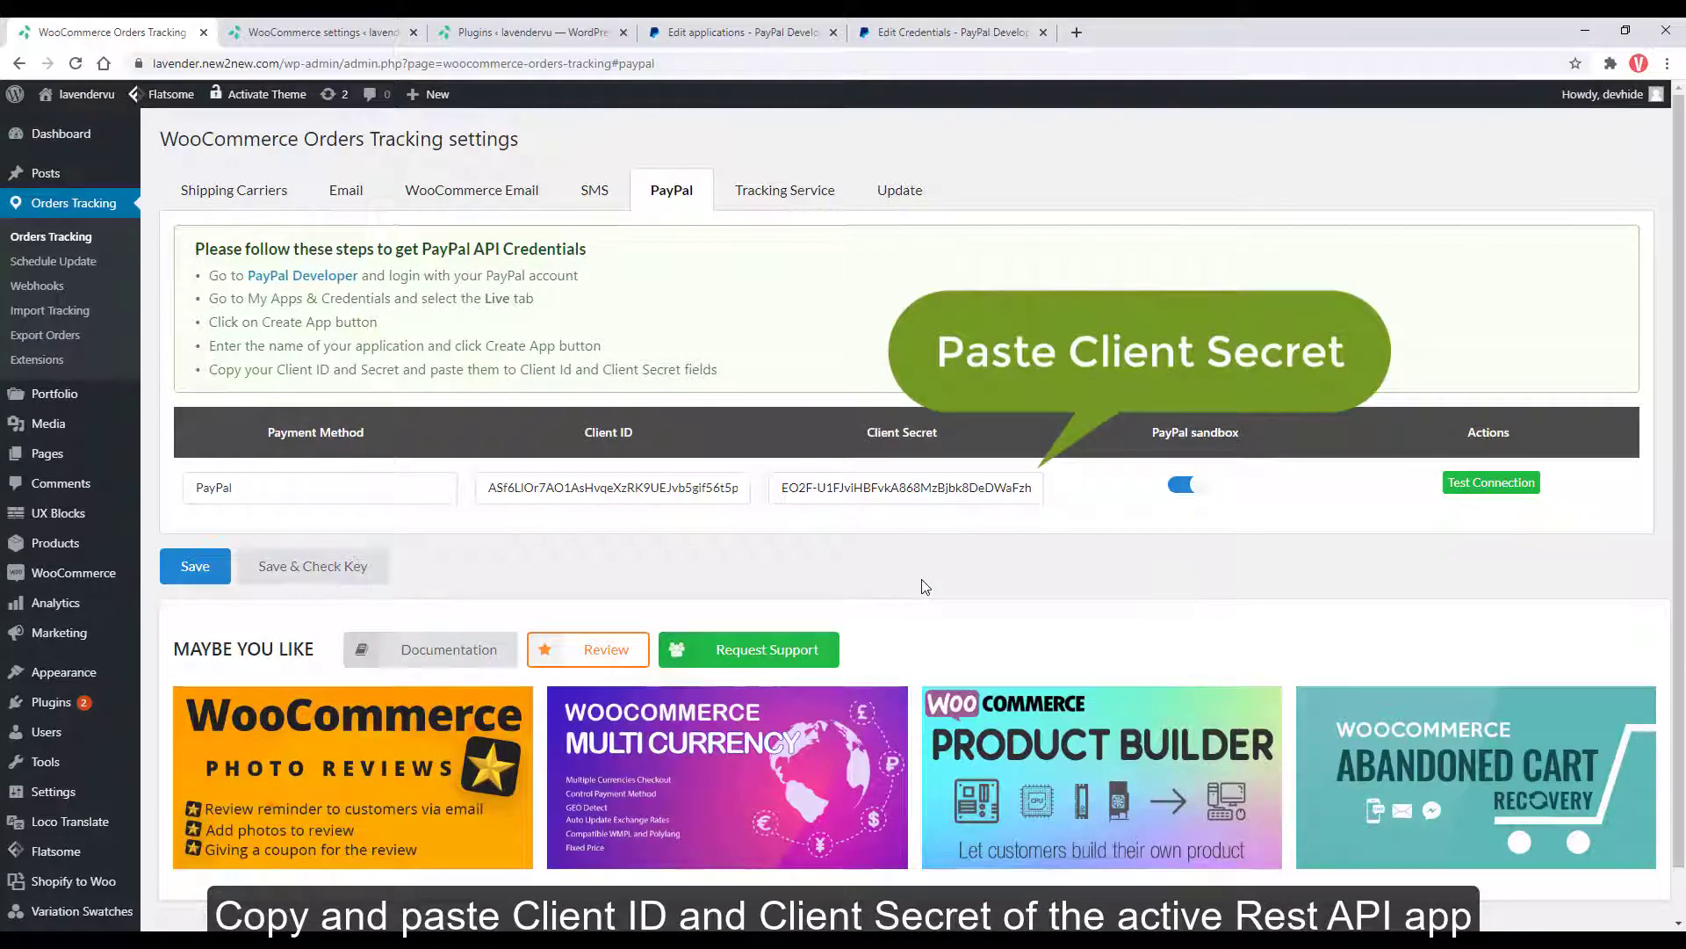
pyautogui.click(205, 571)
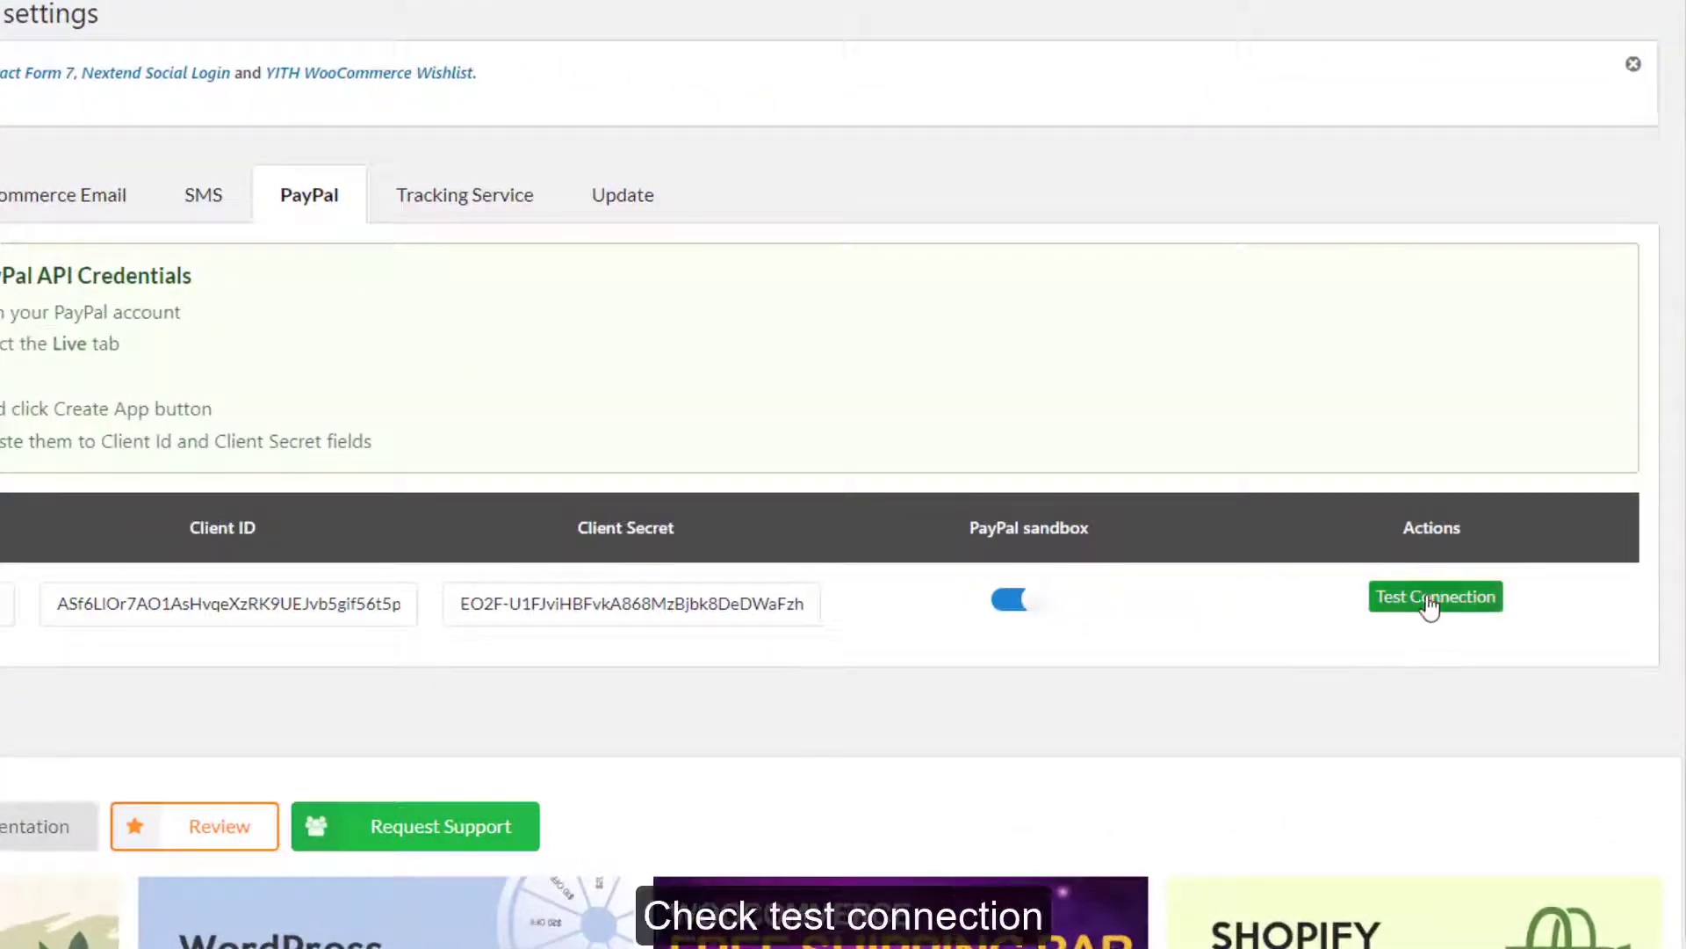
pyautogui.click(1431, 602)
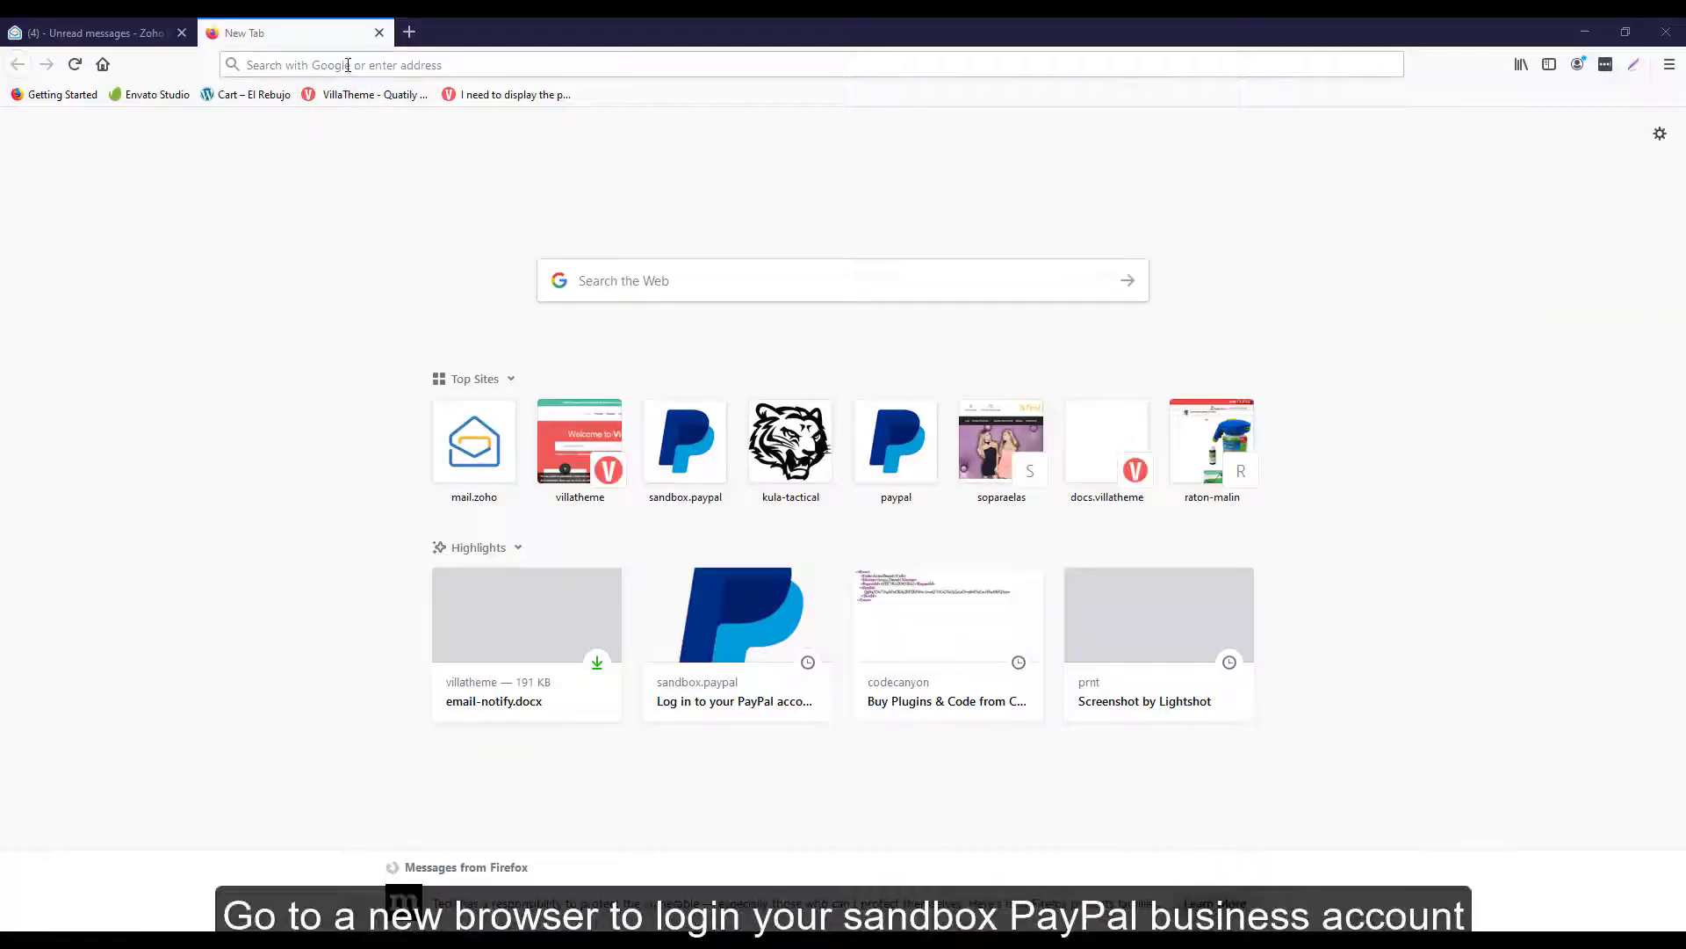
# Go to sandbox.paypal.com in Firefox and bring up its Log In page.
pyautogui.click(348, 64)
pyautogui.write('sa')
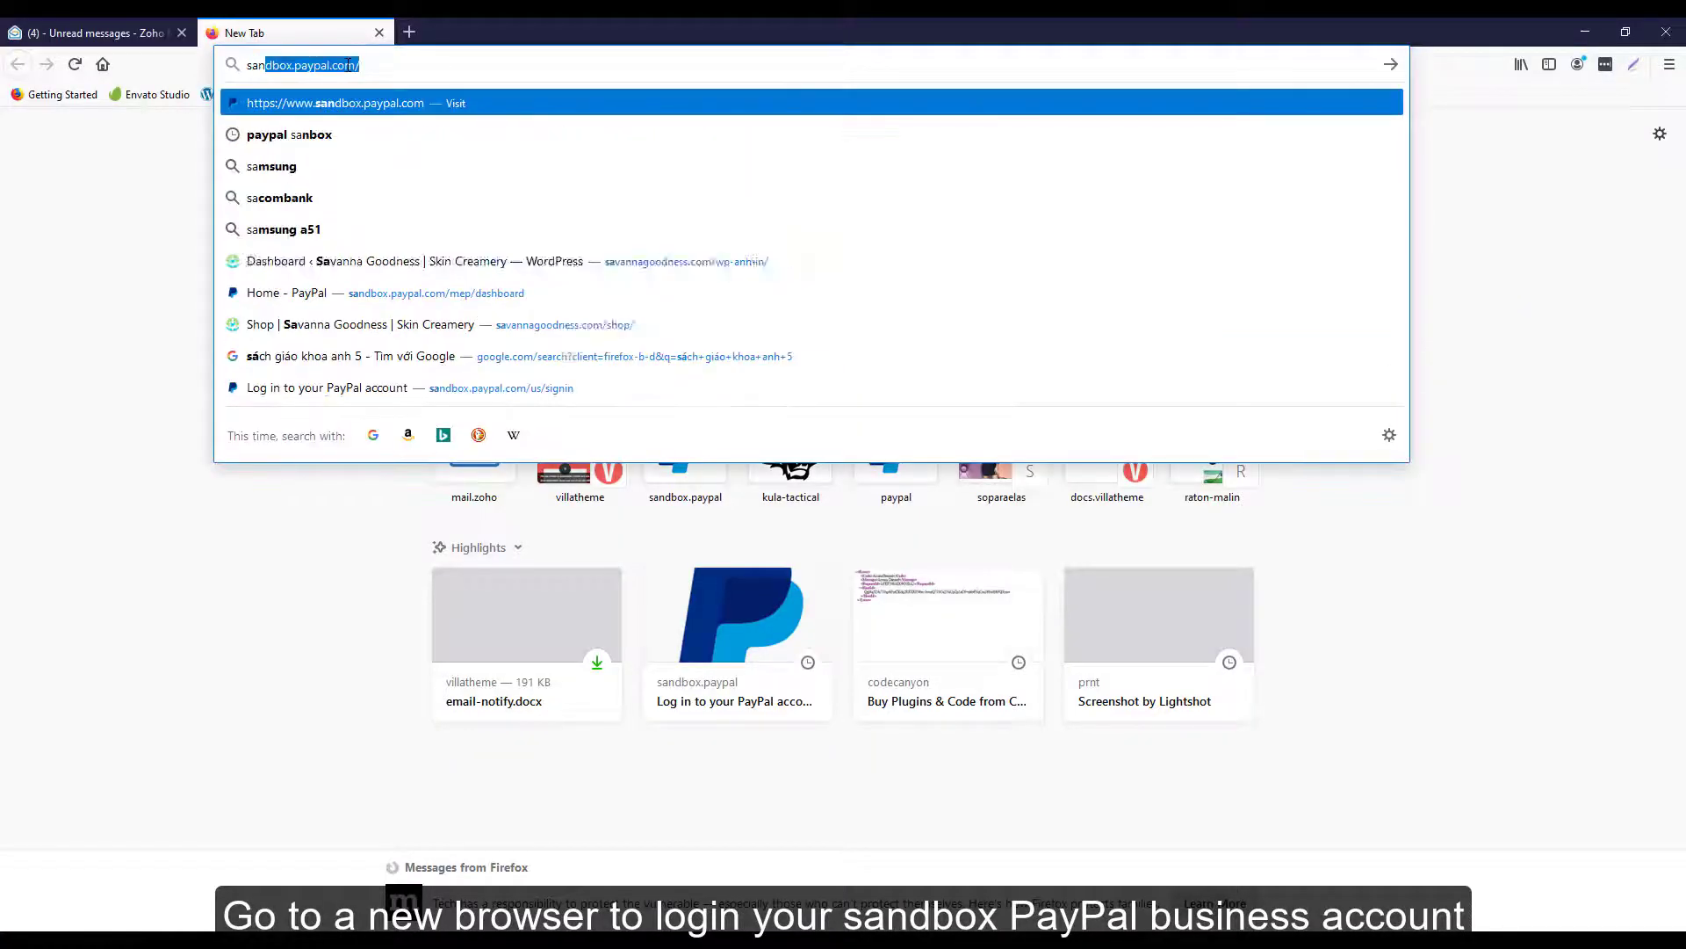
pyautogui.write('n')
pyautogui.press('Return')
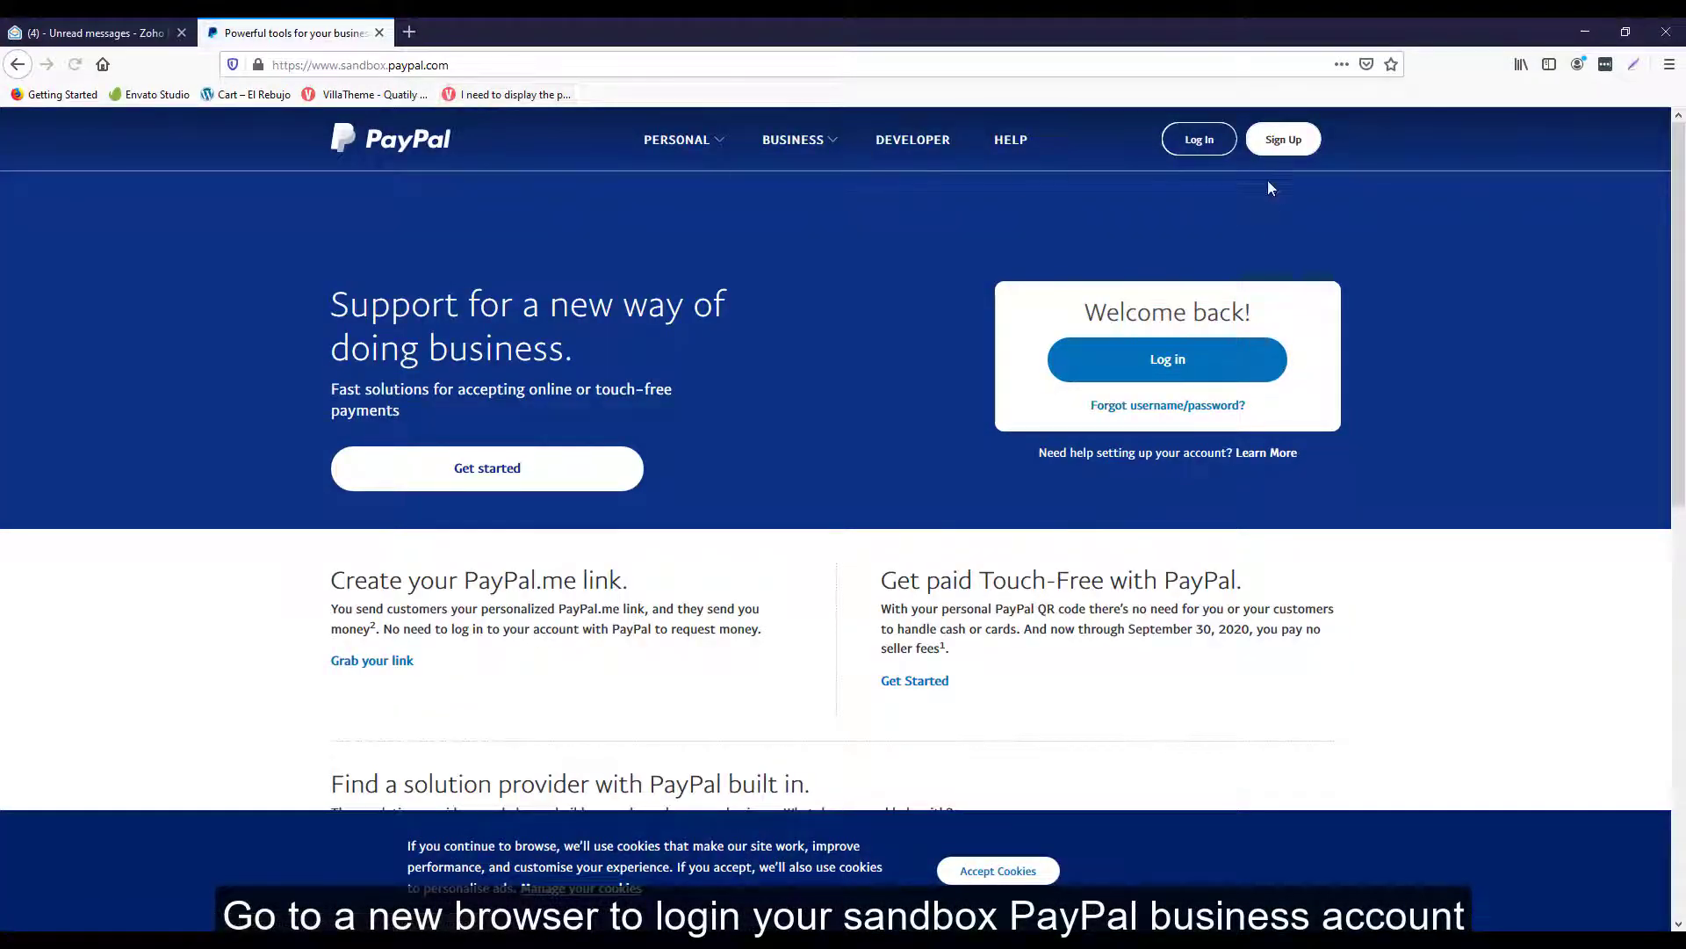
pyautogui.click(1190, 151)
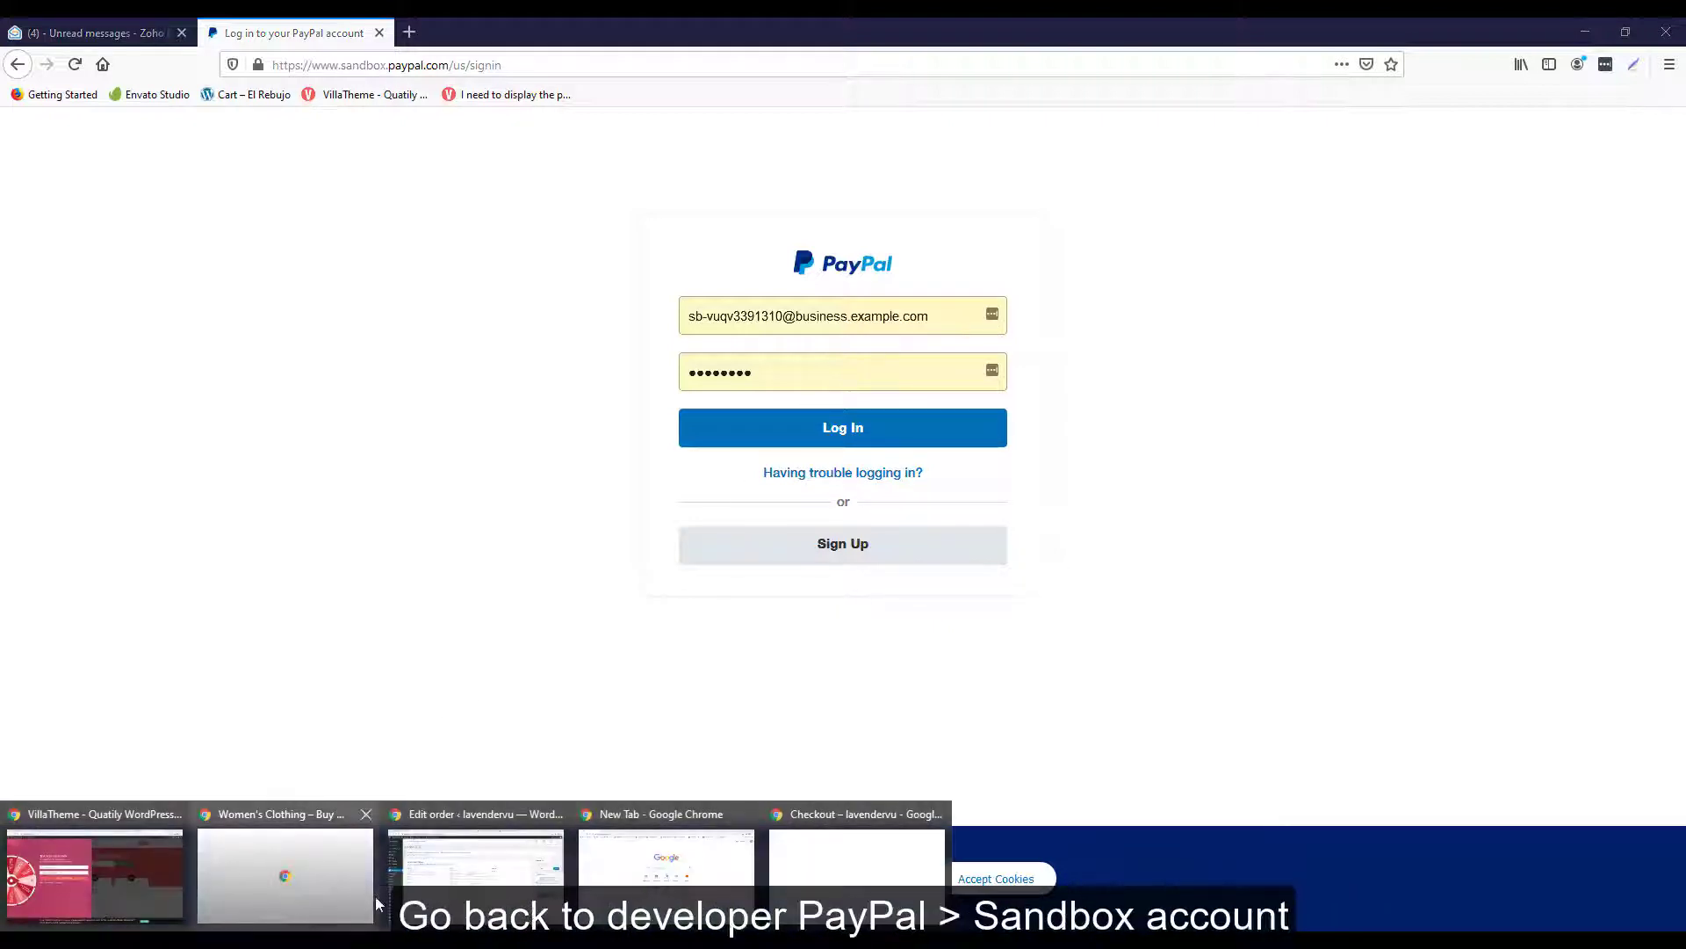
# Open the business sandbox account's details in PayPal Developer.
pyautogui.click(286, 865)
pyautogui.scroll(-2, 1301, 418)
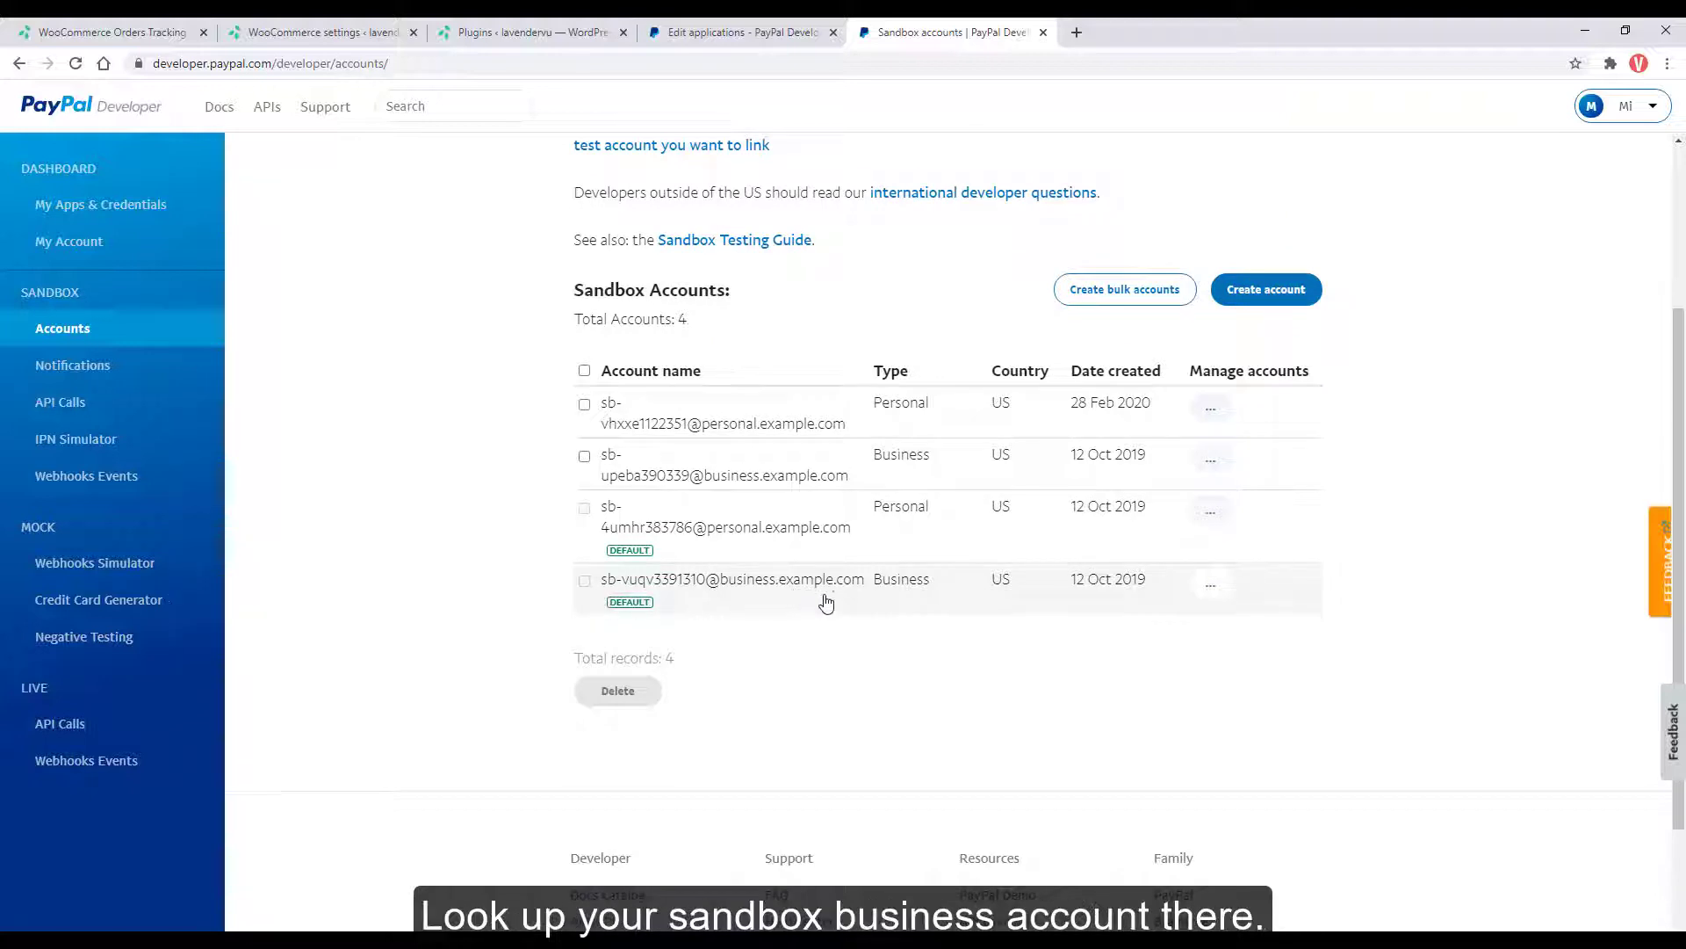
pyautogui.scroll(1, 966, 669)
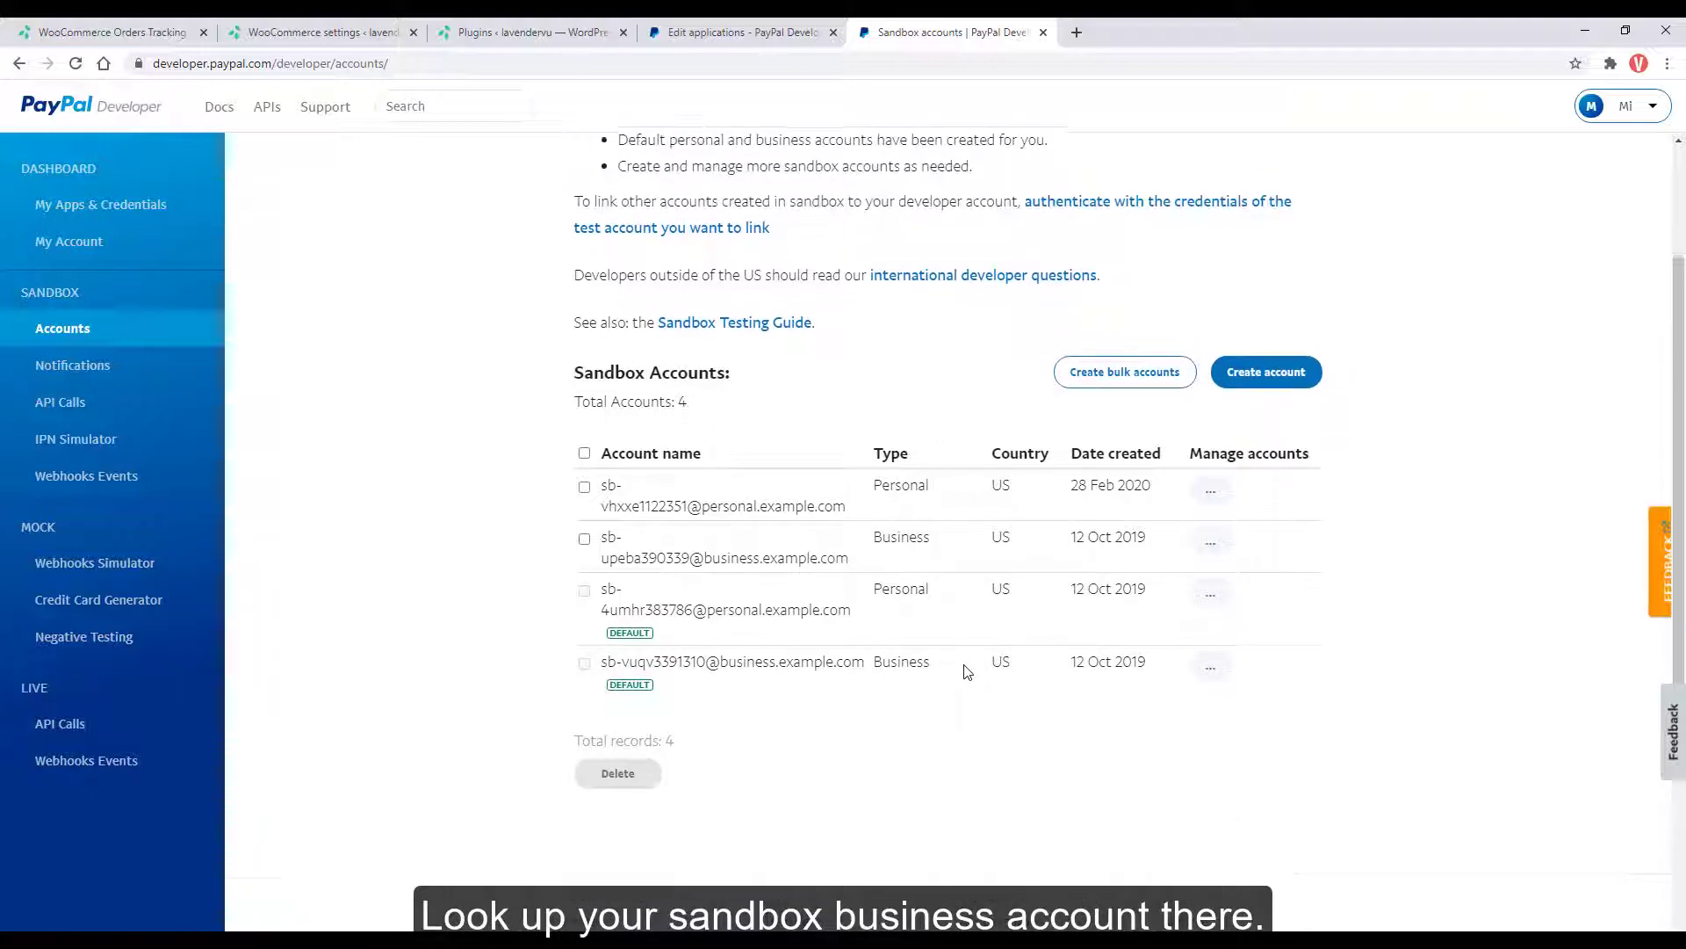
pyautogui.scroll(-1, 966, 669)
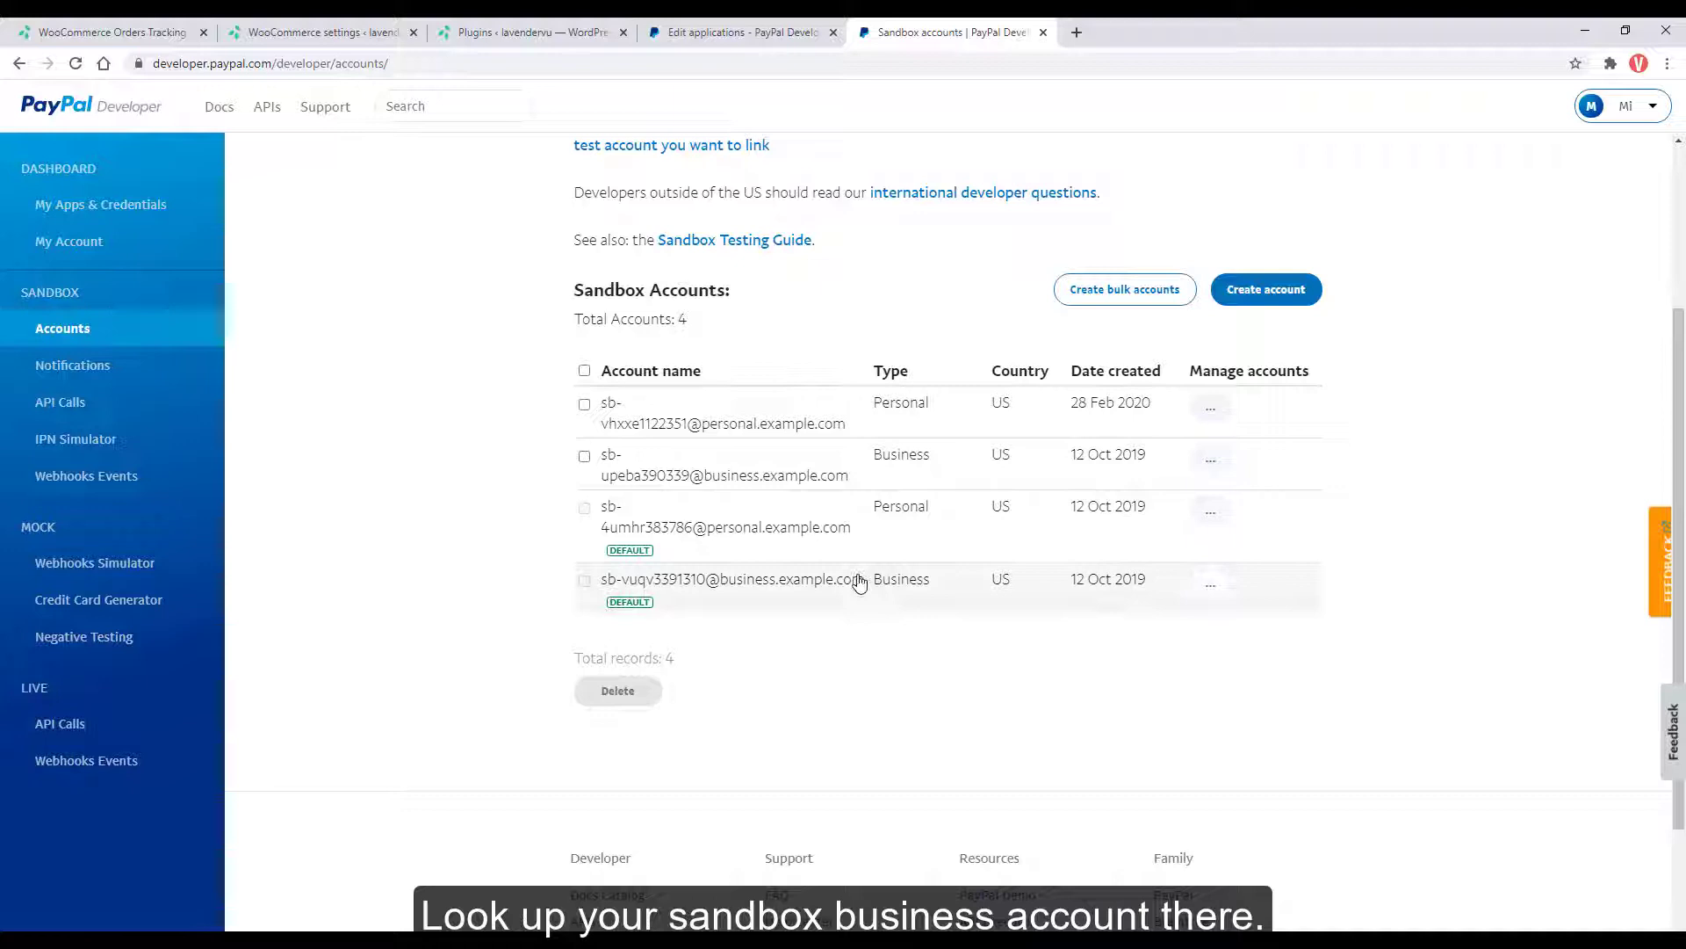
pyautogui.click(1220, 588)
pyautogui.click(1199, 627)
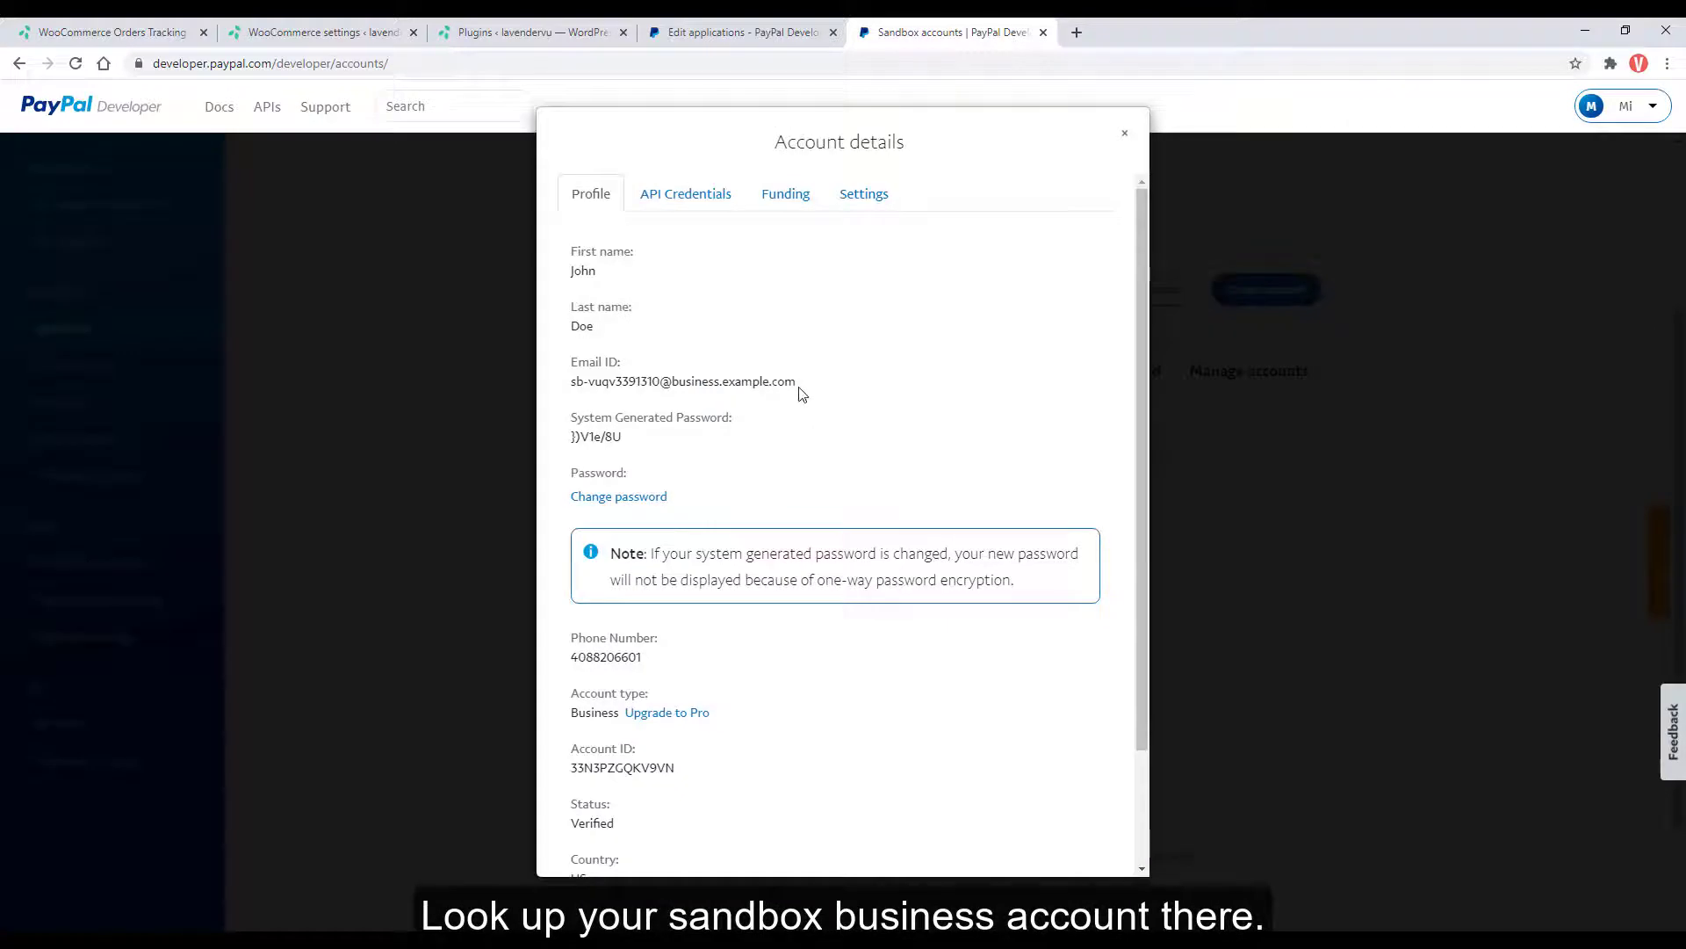
# Copy the account's email and system password into the sandbox sign-in form and log in.
pyautogui.moveTo(798, 383); pyautogui.dragTo(571, 383)
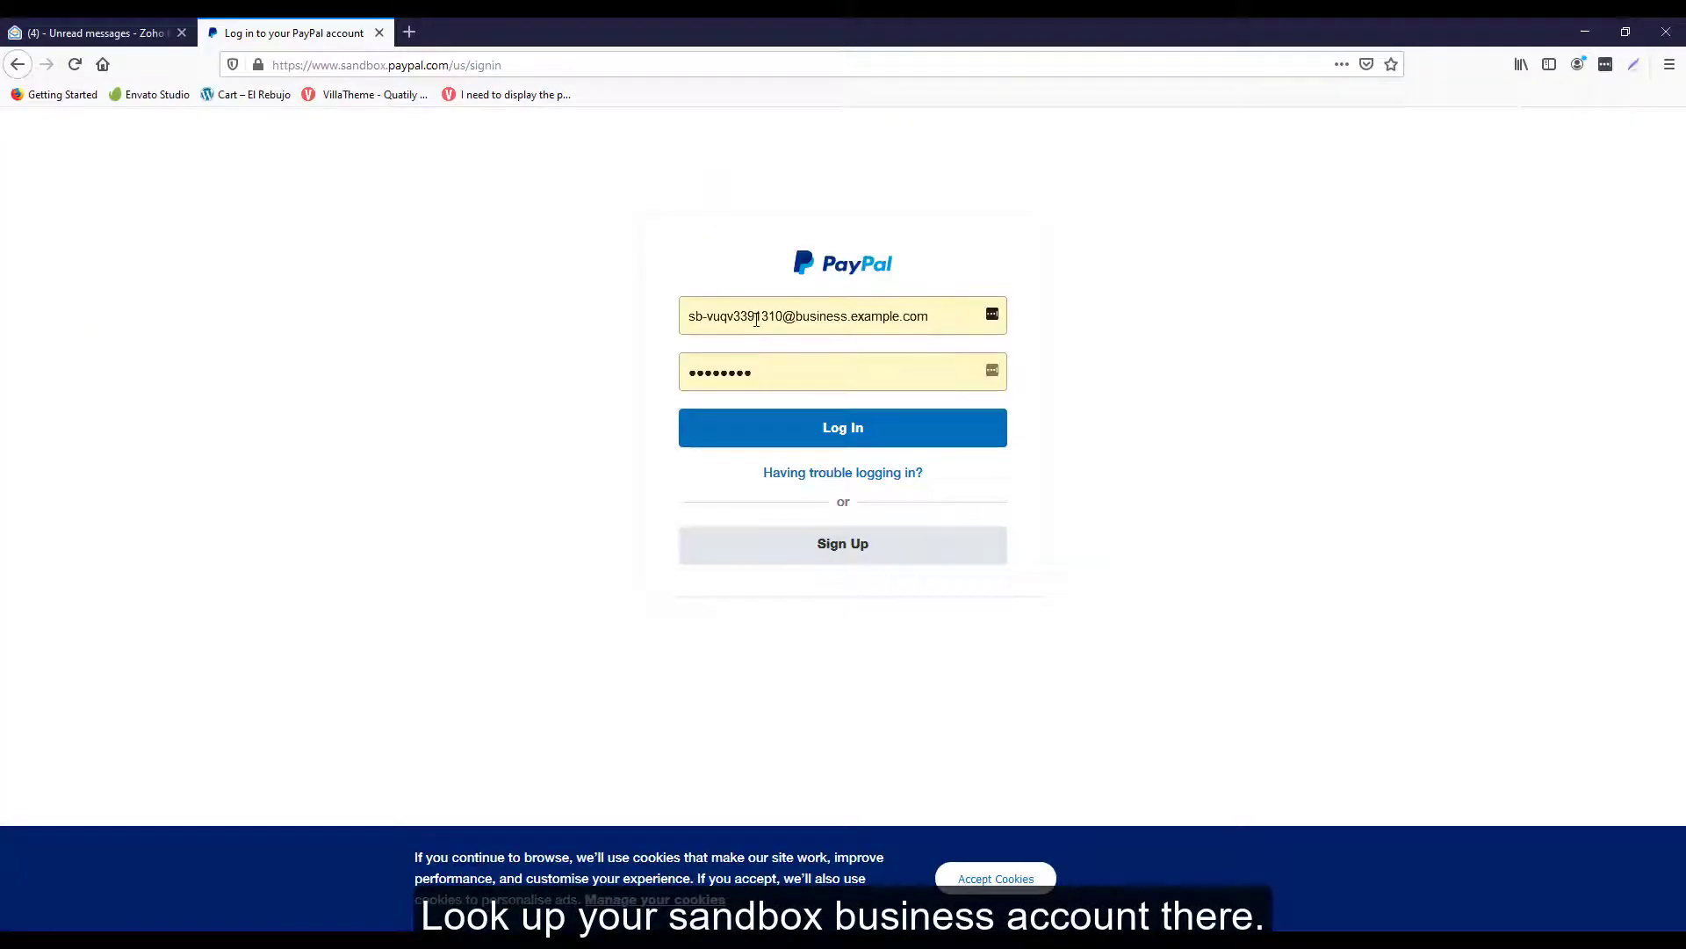
pyautogui.moveTo(933, 319); pyautogui.dragTo(662, 308)
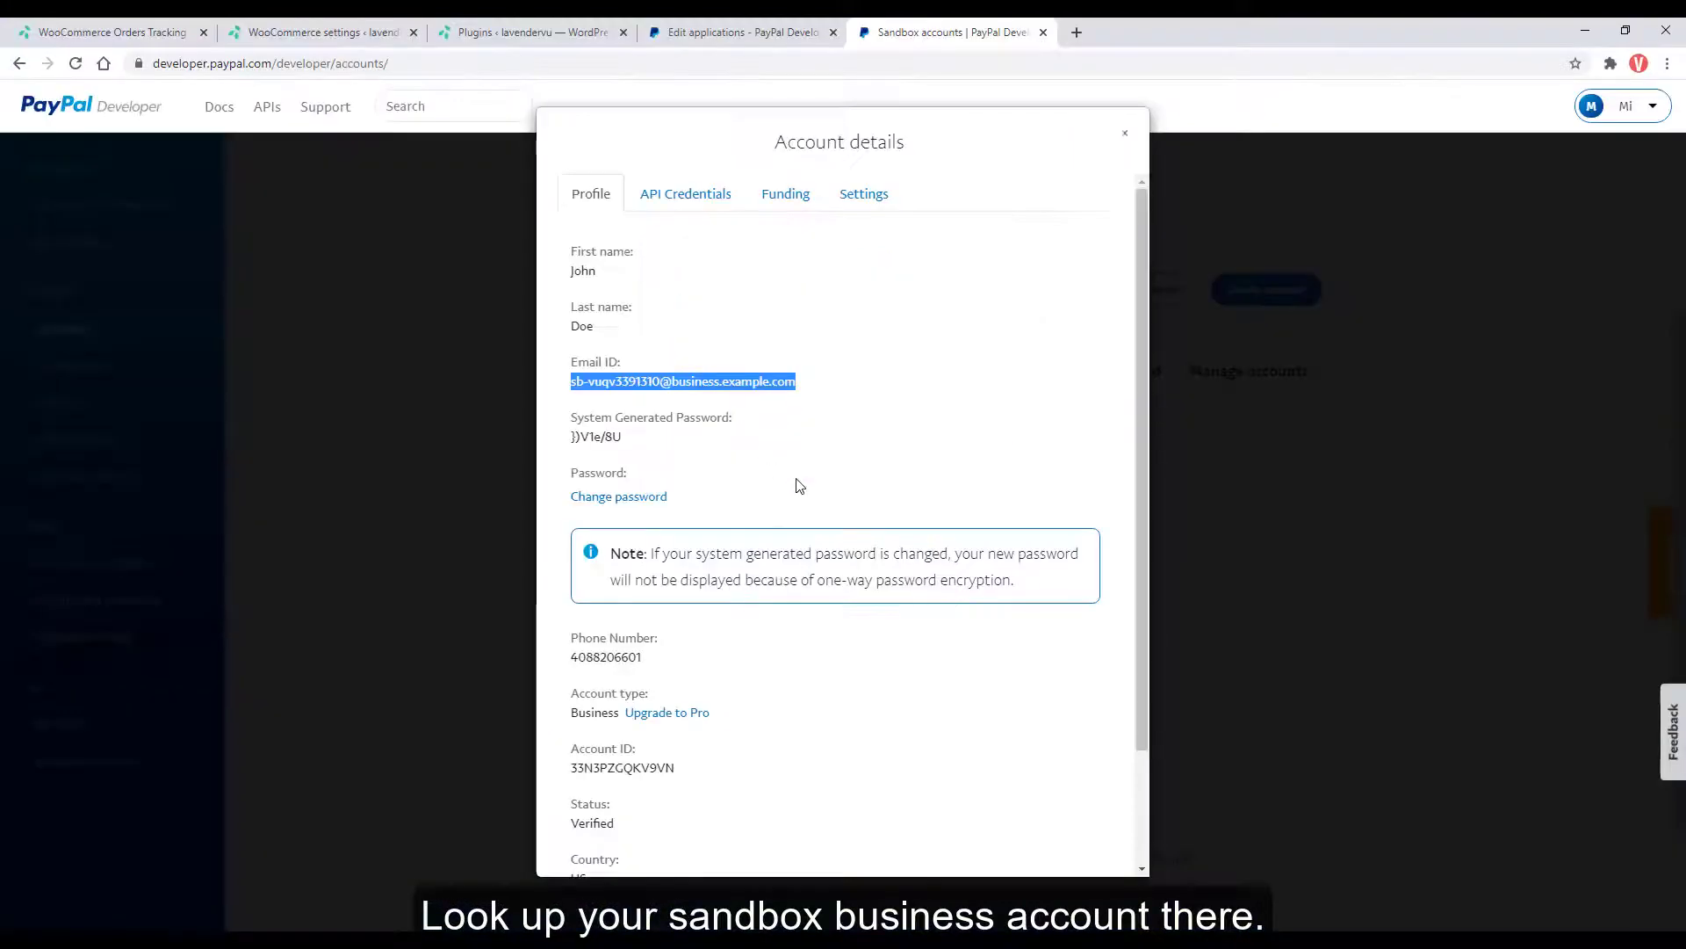
pyautogui.click(729, 474)
pyautogui.moveTo(640, 442); pyautogui.dragTo(571, 437)
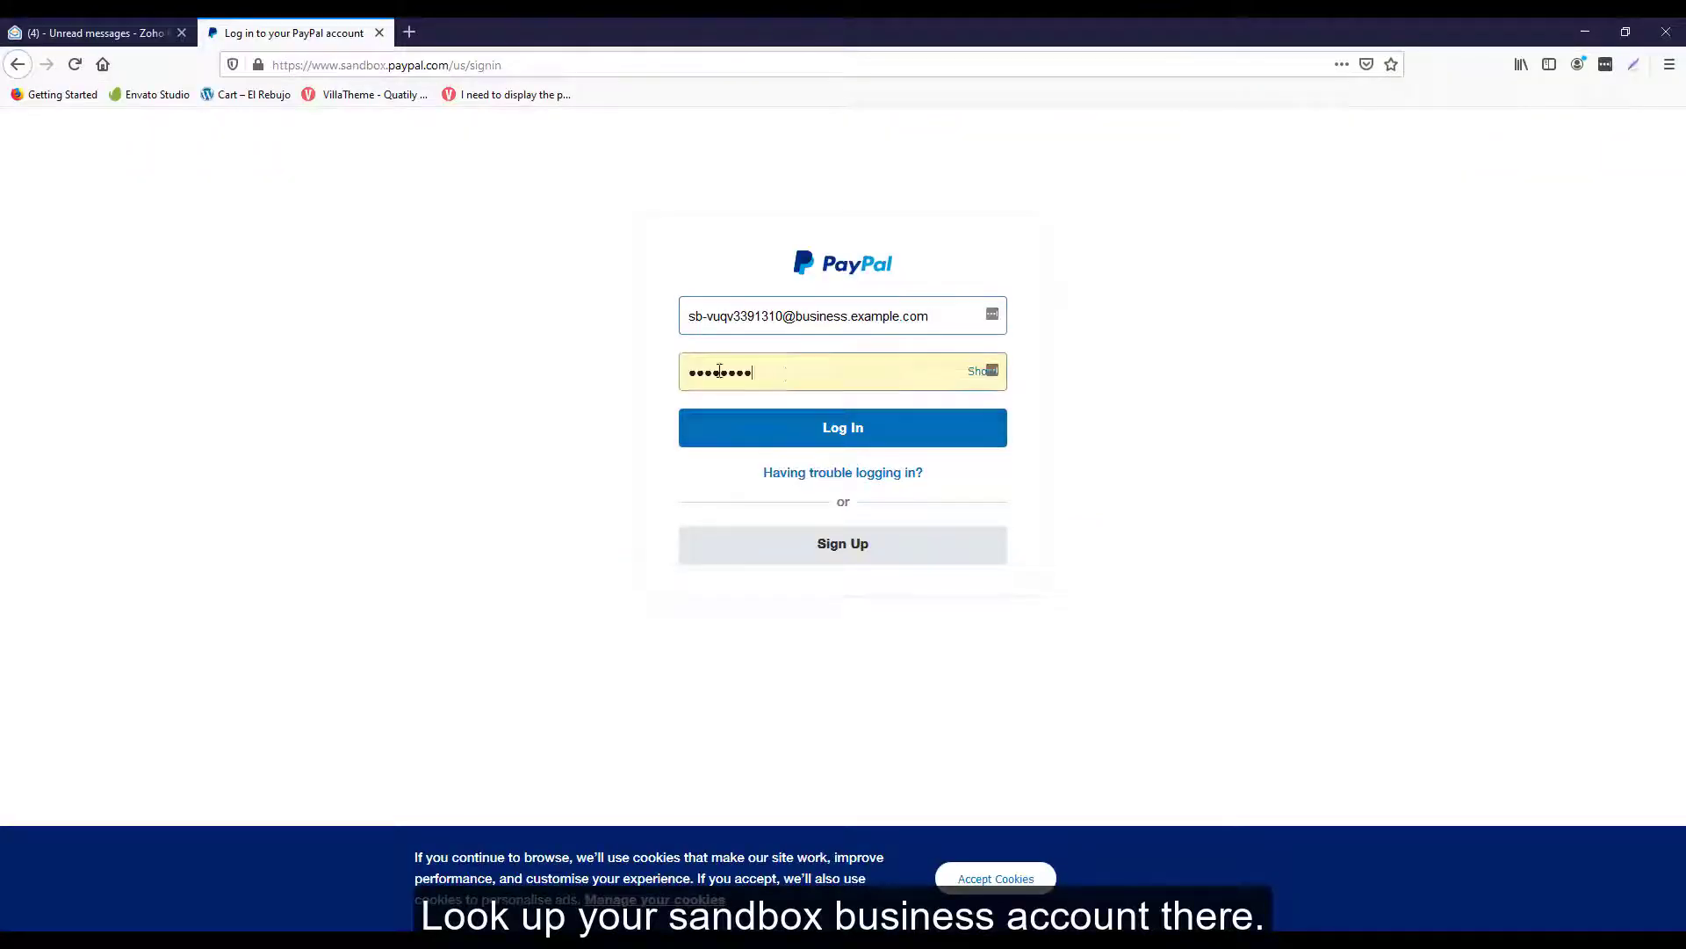
pyautogui.moveTo(764, 373); pyautogui.dragTo(654, 388)
pyautogui.hotkey('ctrl', 'v')
pyautogui.click(832, 444)
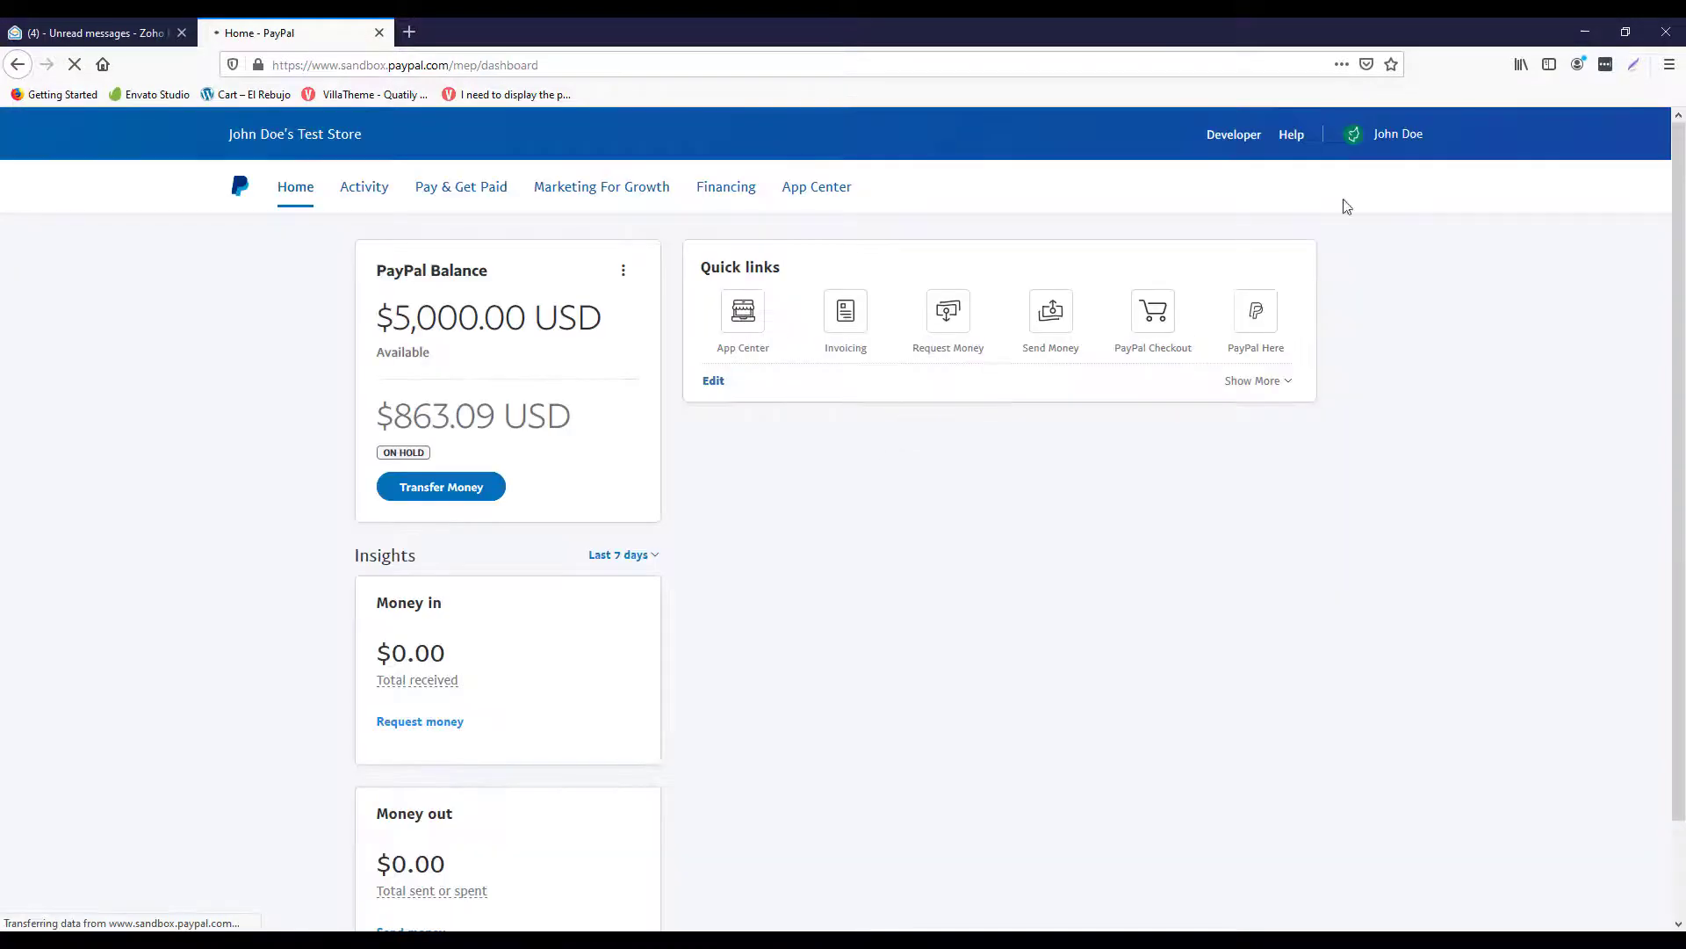
# Open the Website payments preferences under PayPal Sandbox Account Settings.
pyautogui.click(1383, 134)
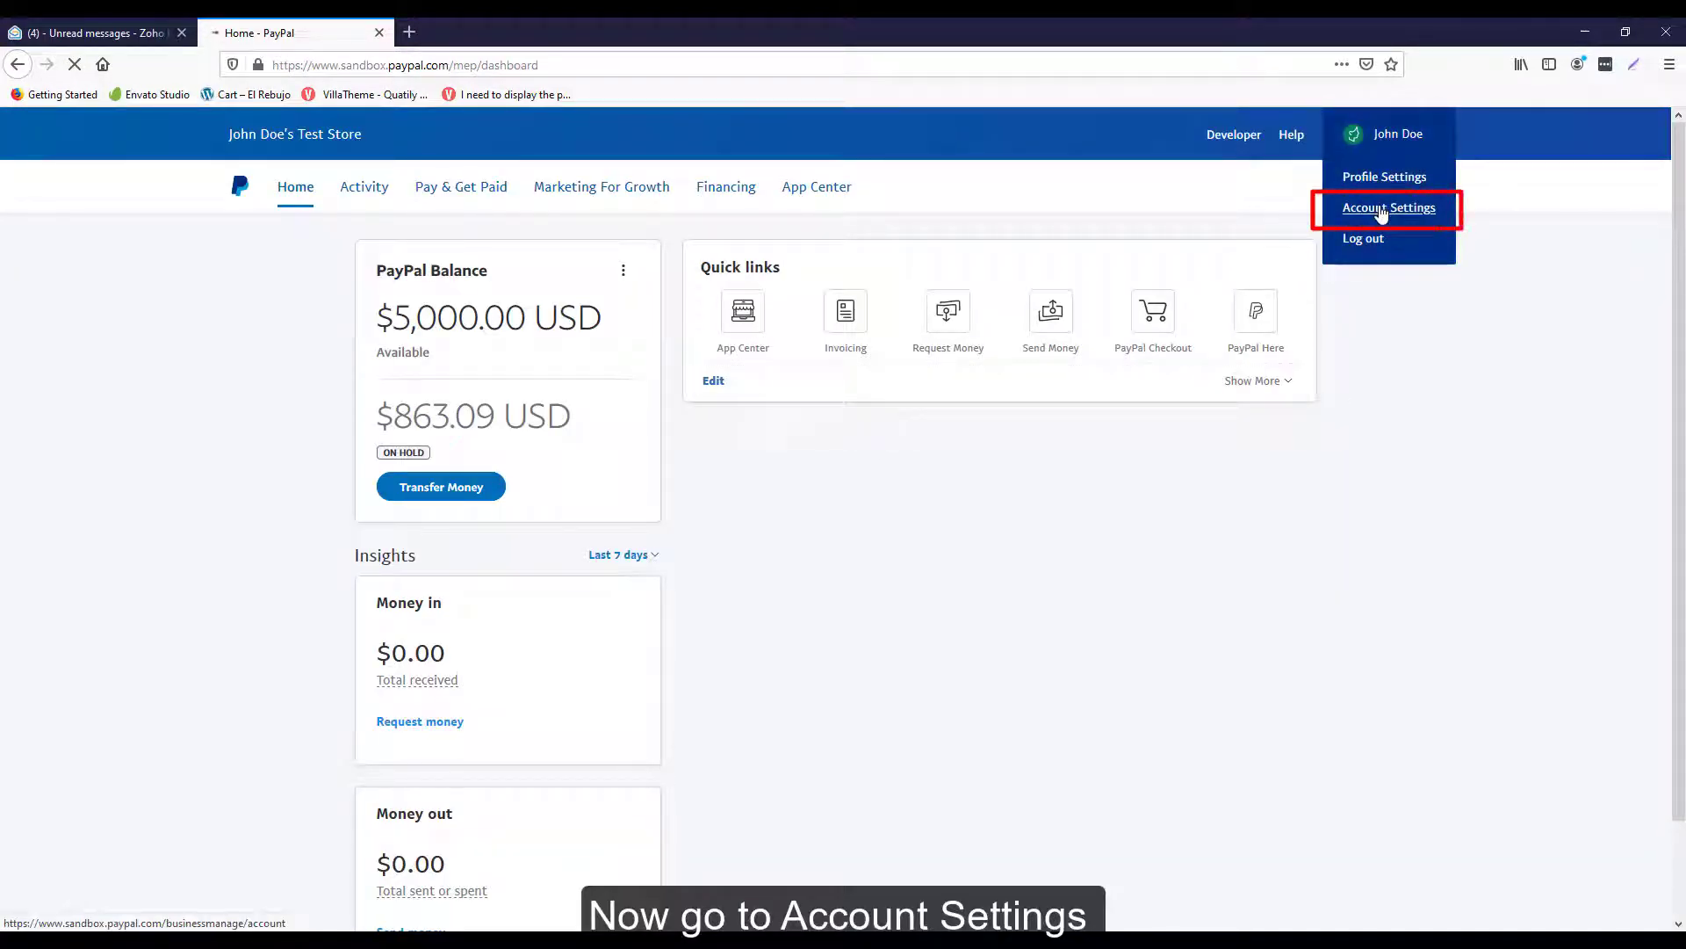
pyautogui.click(1381, 210)
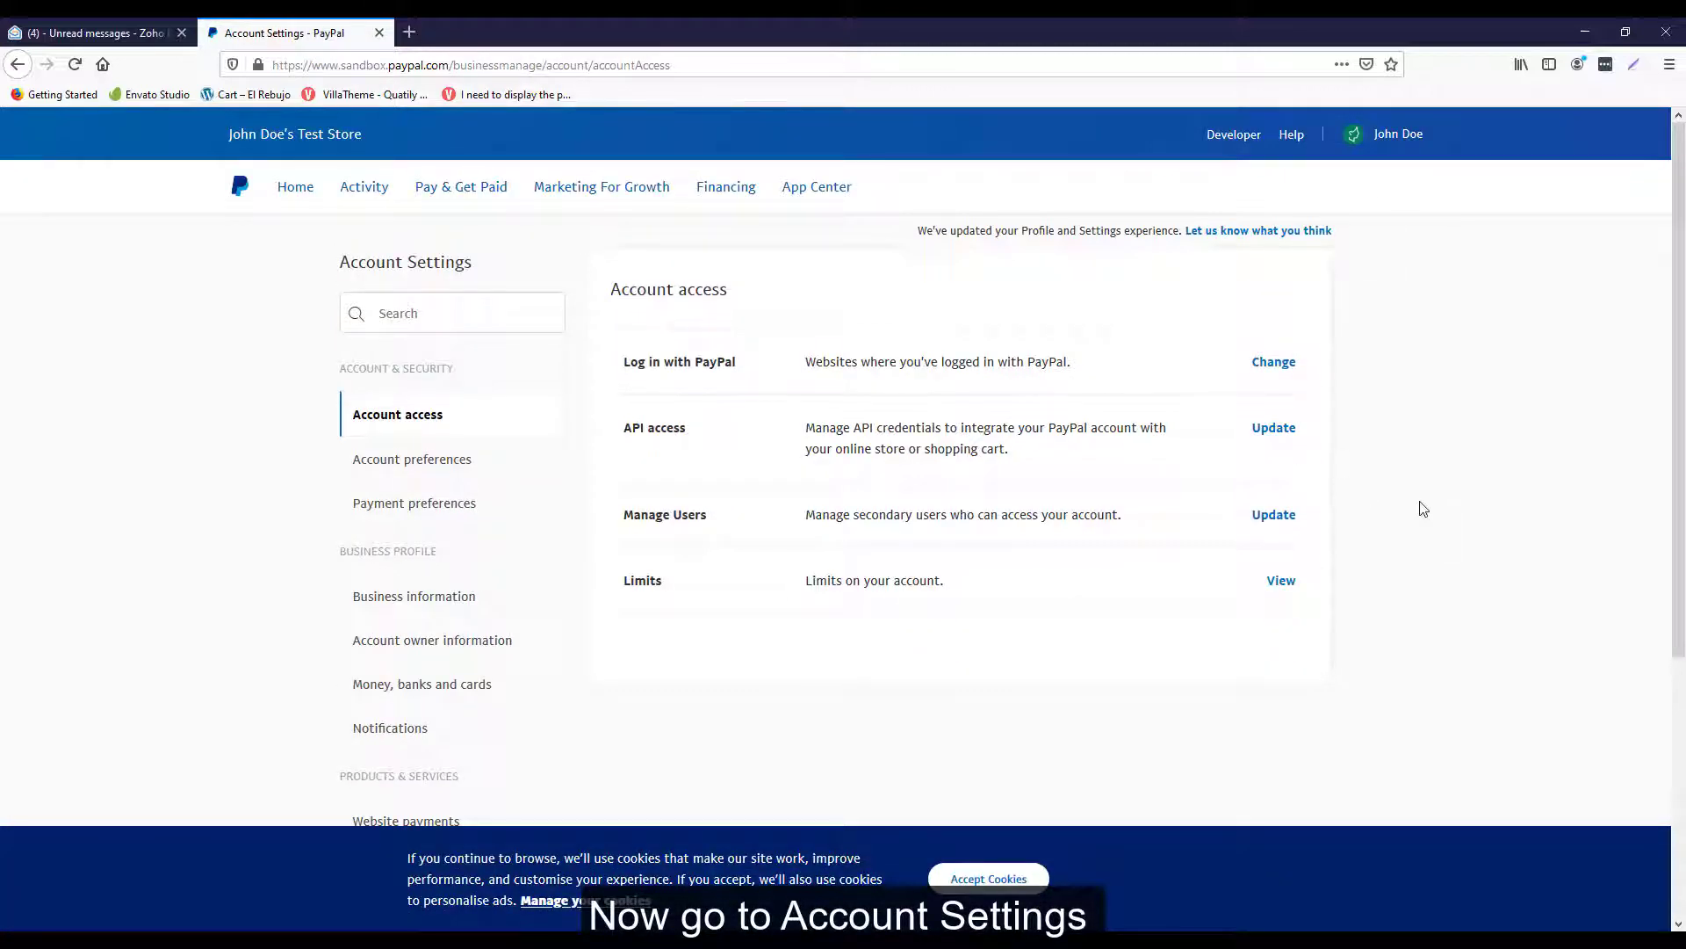
pyautogui.scroll(-3, 1423, 509)
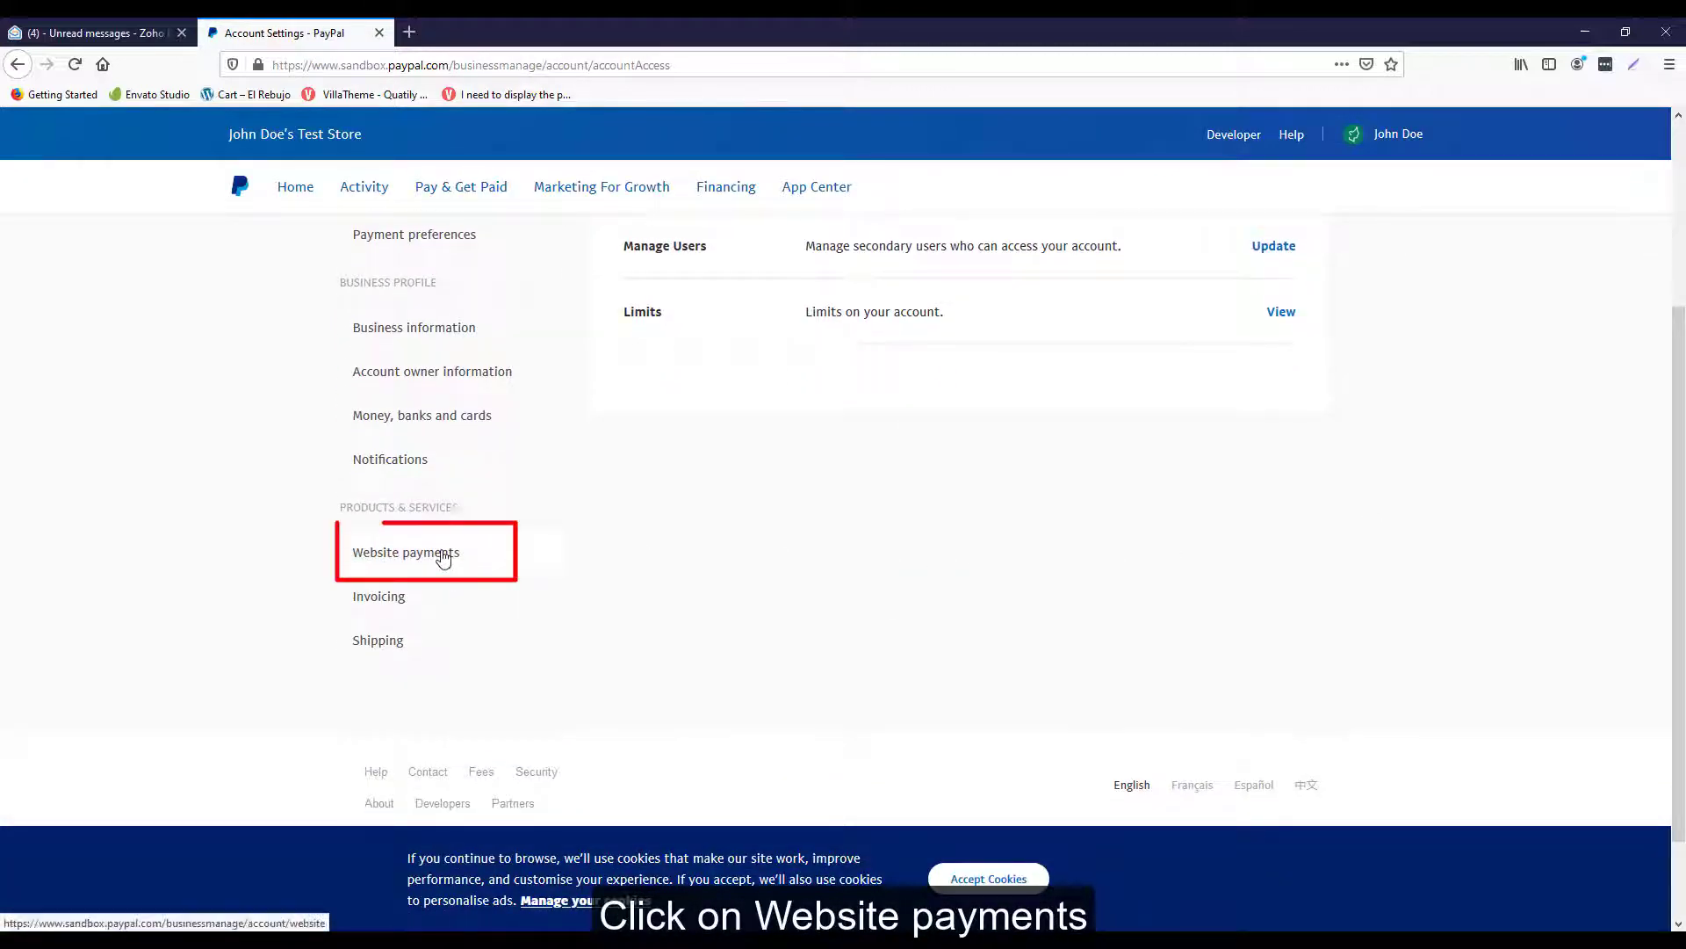
pyautogui.click(443, 558)
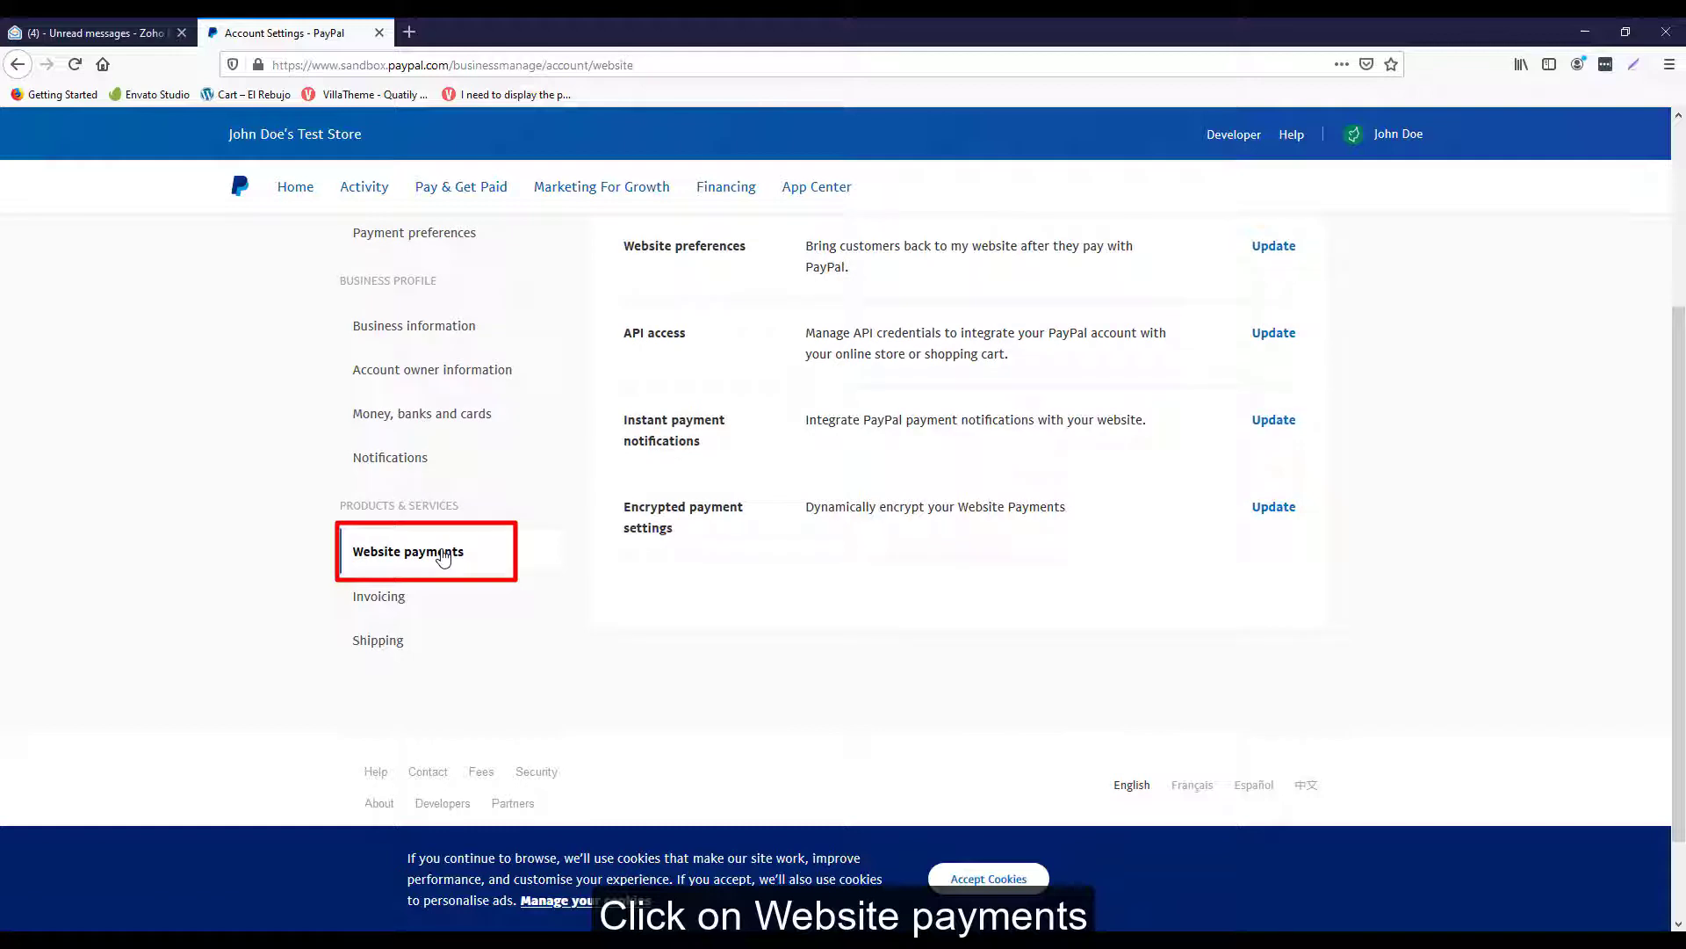
pyautogui.scroll(3, 912, 648)
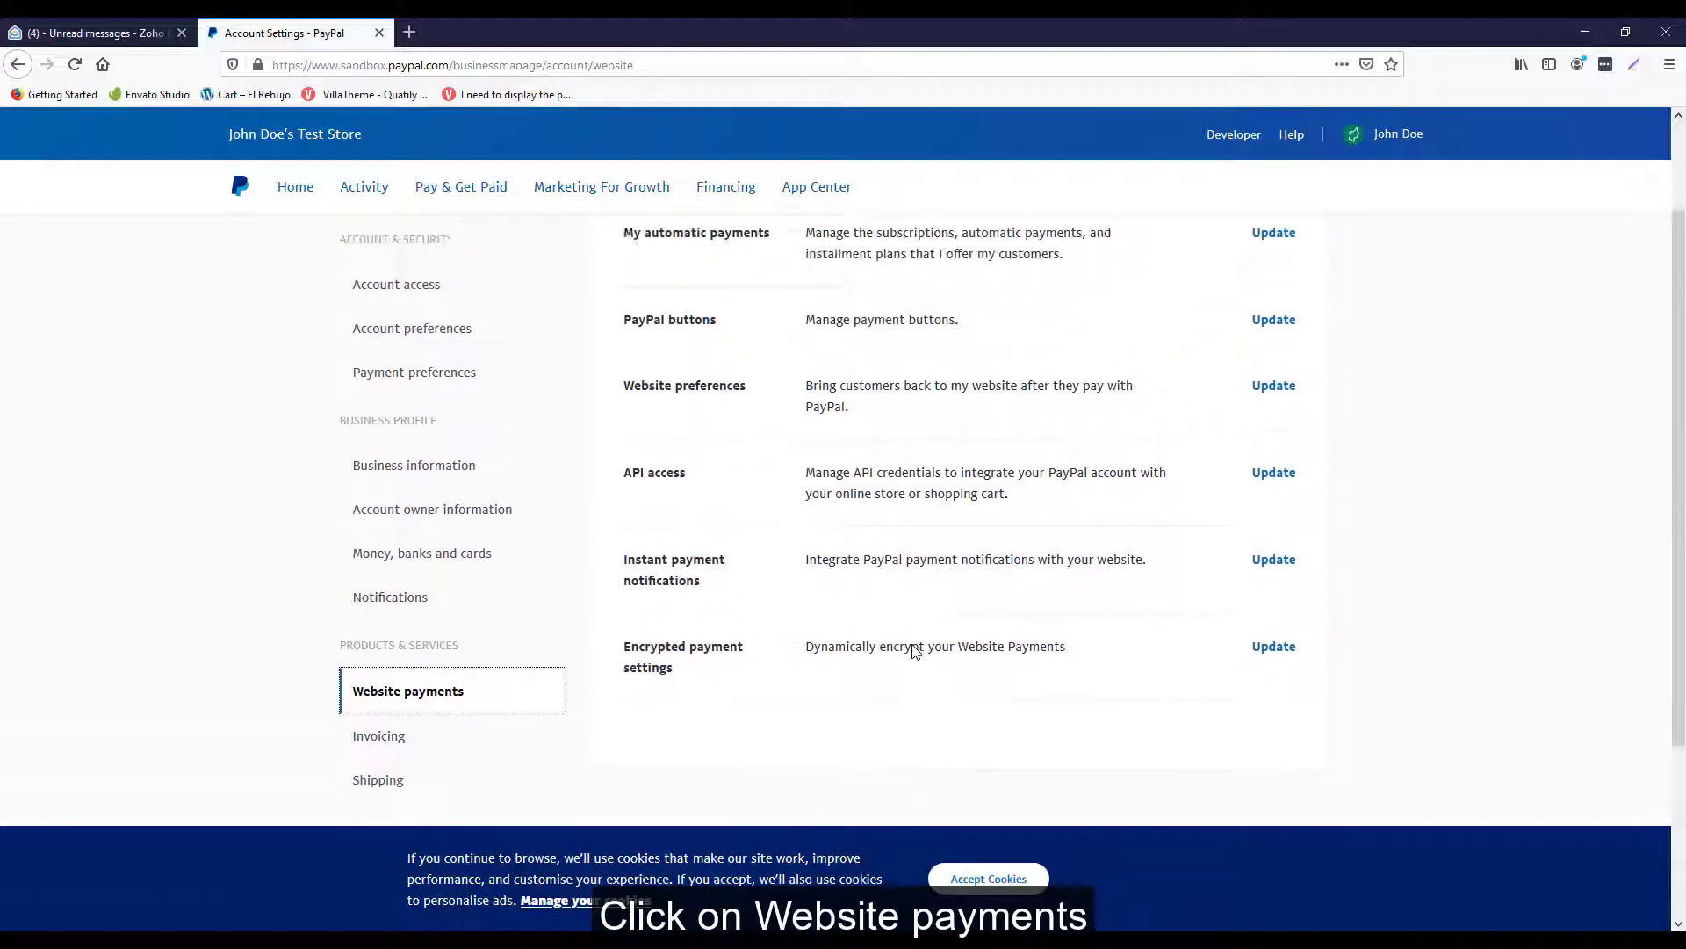
pyautogui.scroll(1, 912, 650)
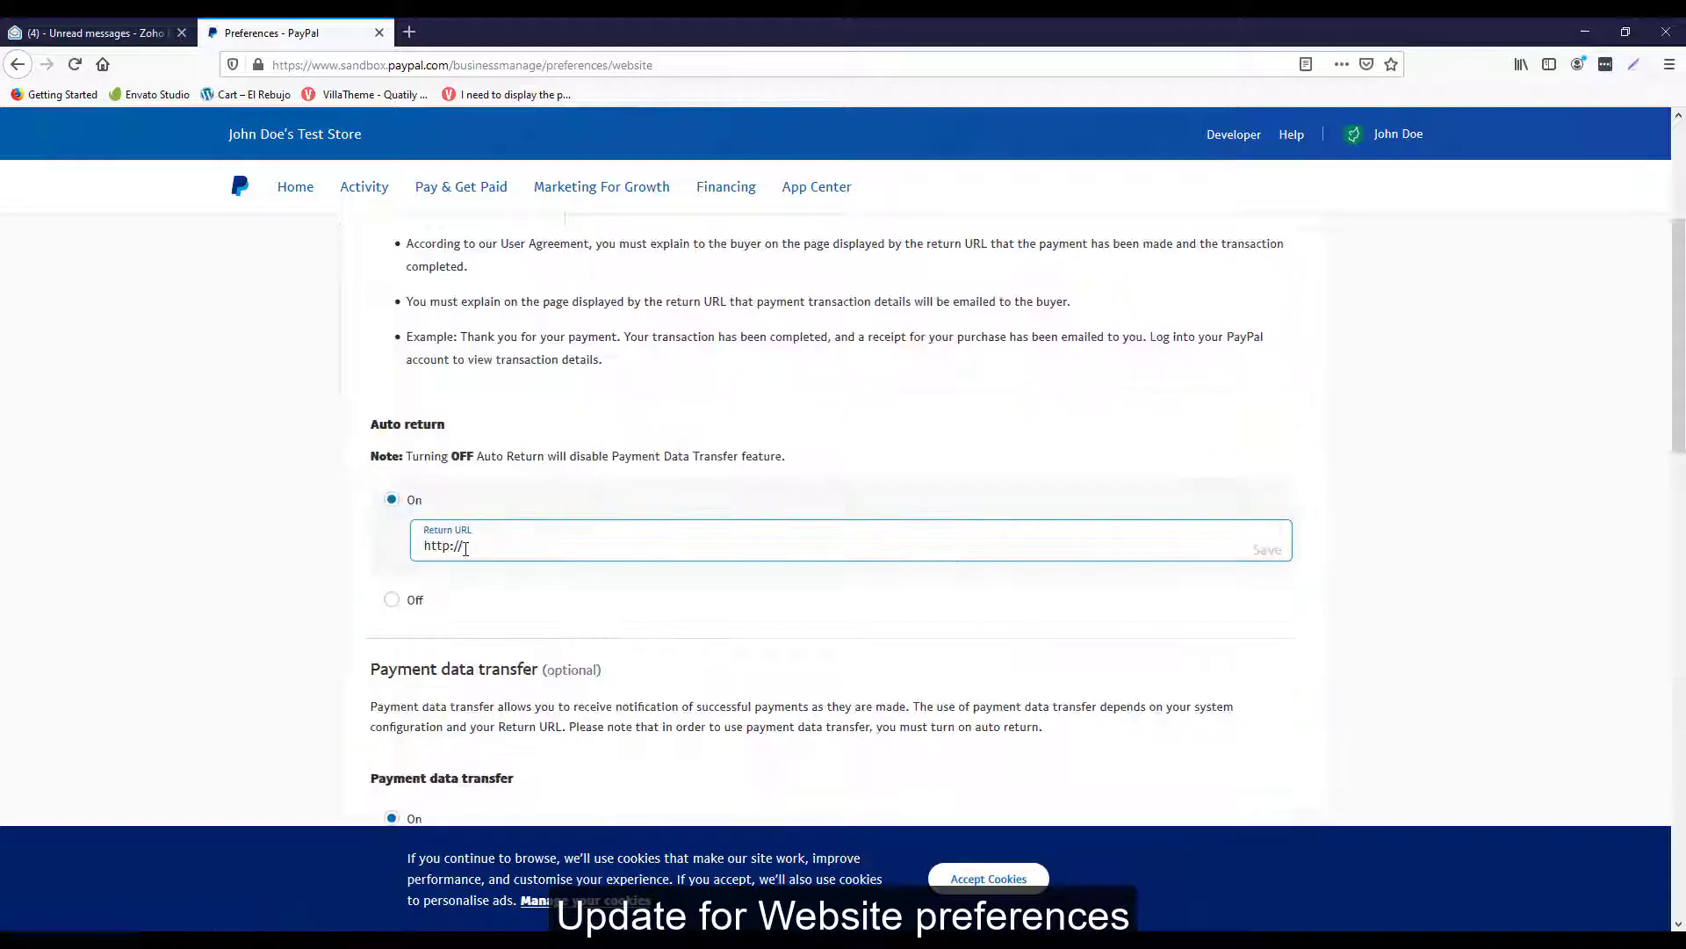
pyautogui.tripleClick(467, 549)
pyautogui.write('https://lavender.new2new.com/')
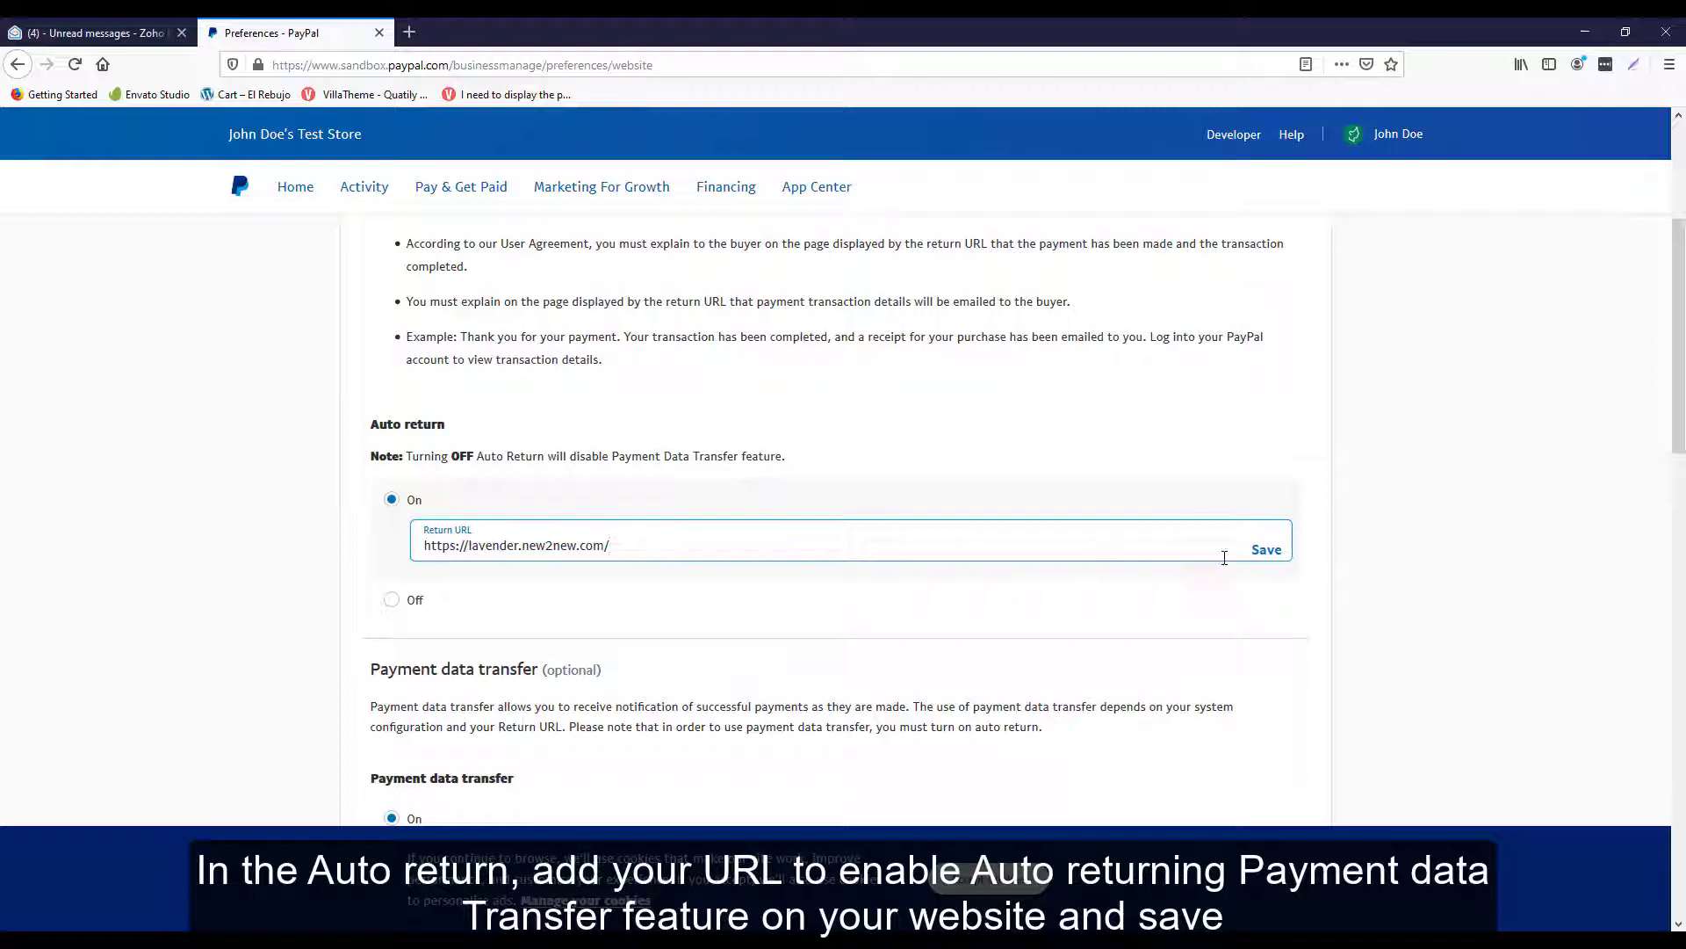
pyautogui.click(1265, 554)
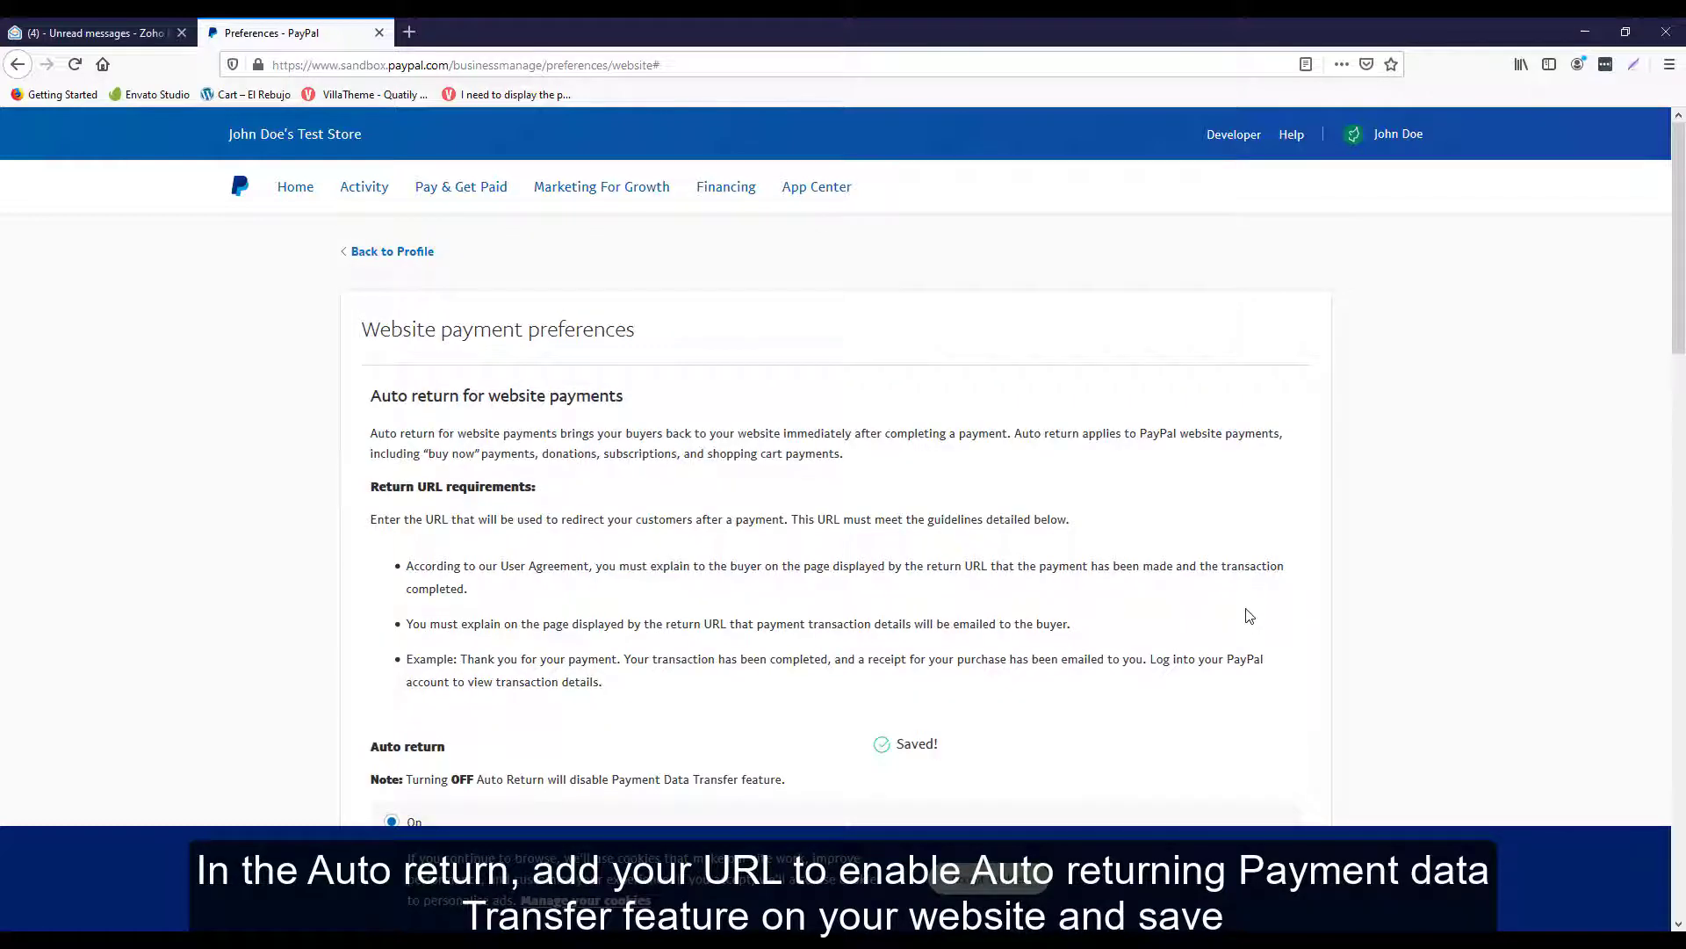
pyautogui.scroll(-1, 1249, 614)
pyautogui.scroll(-3, 1249, 616)
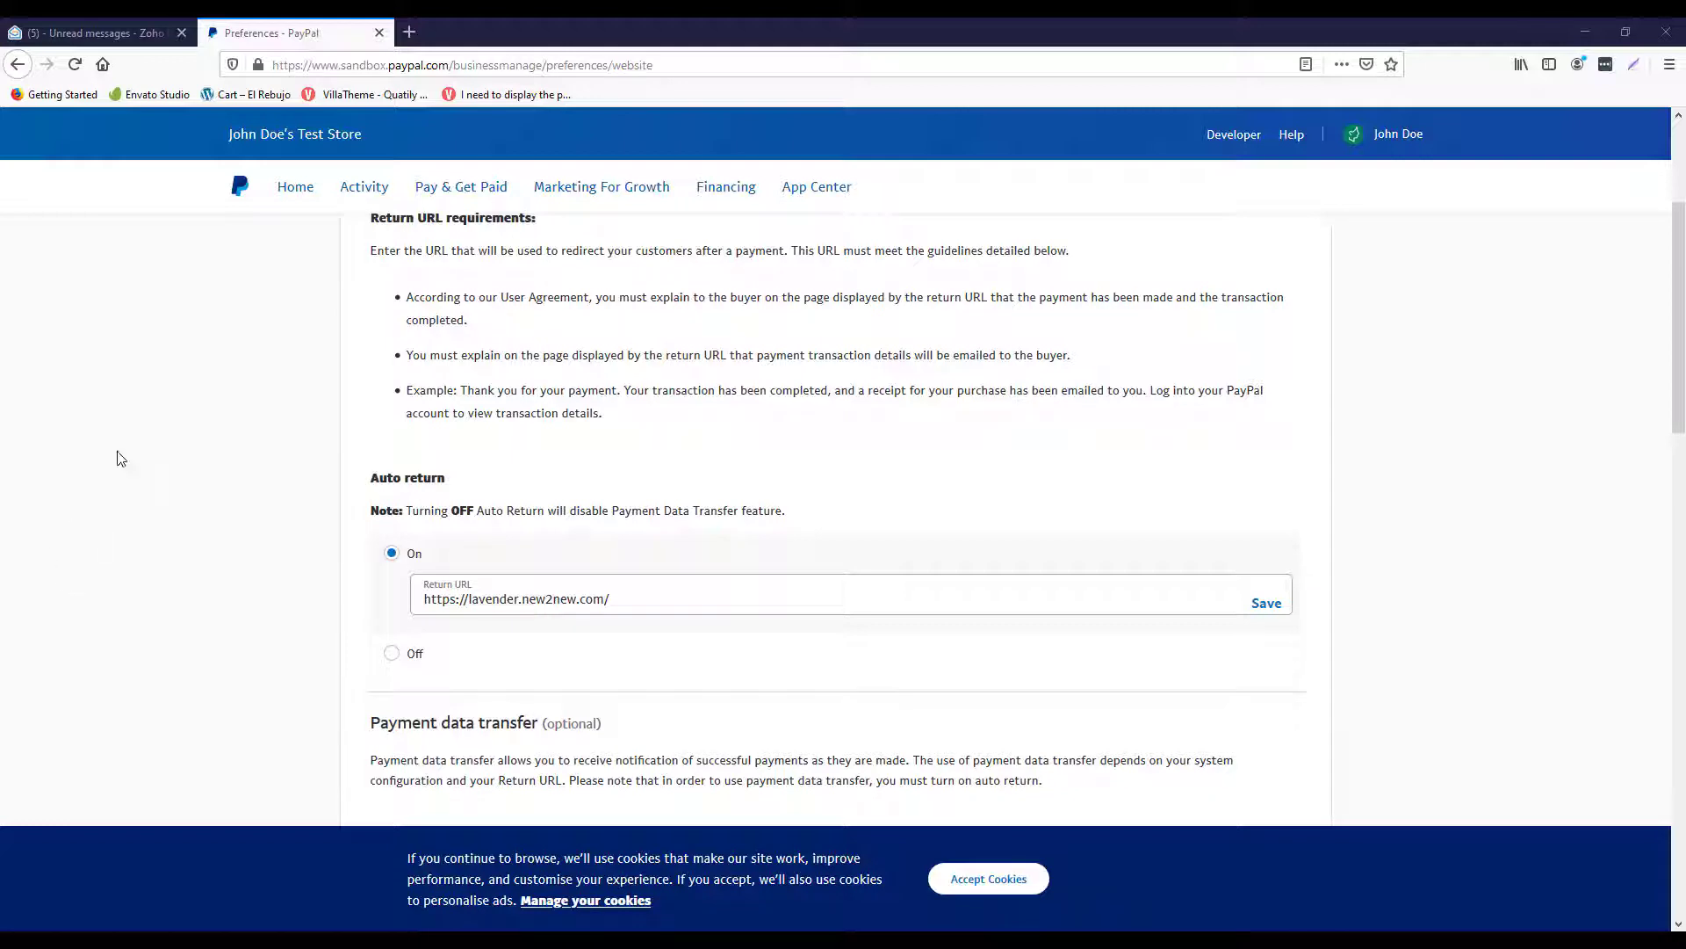
pyautogui.click(280, 197)
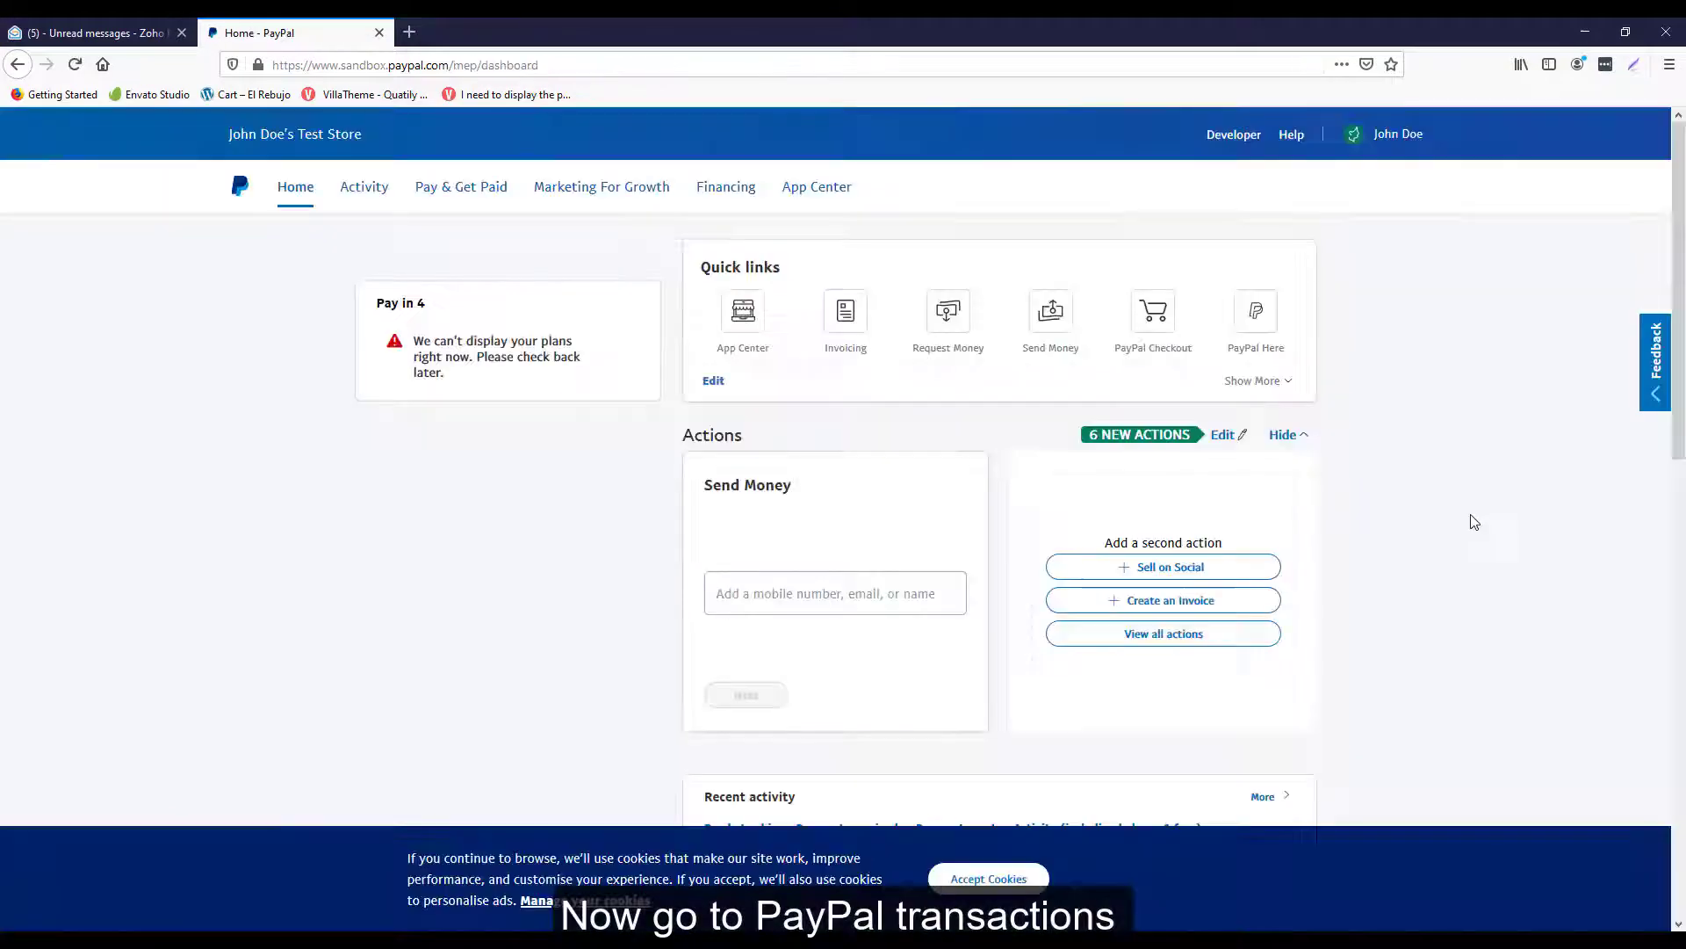
# Review the latest $68.20 payment's transaction details, then switch to WooCommerce order #2690.
pyautogui.scroll(-4, 1546, 521)
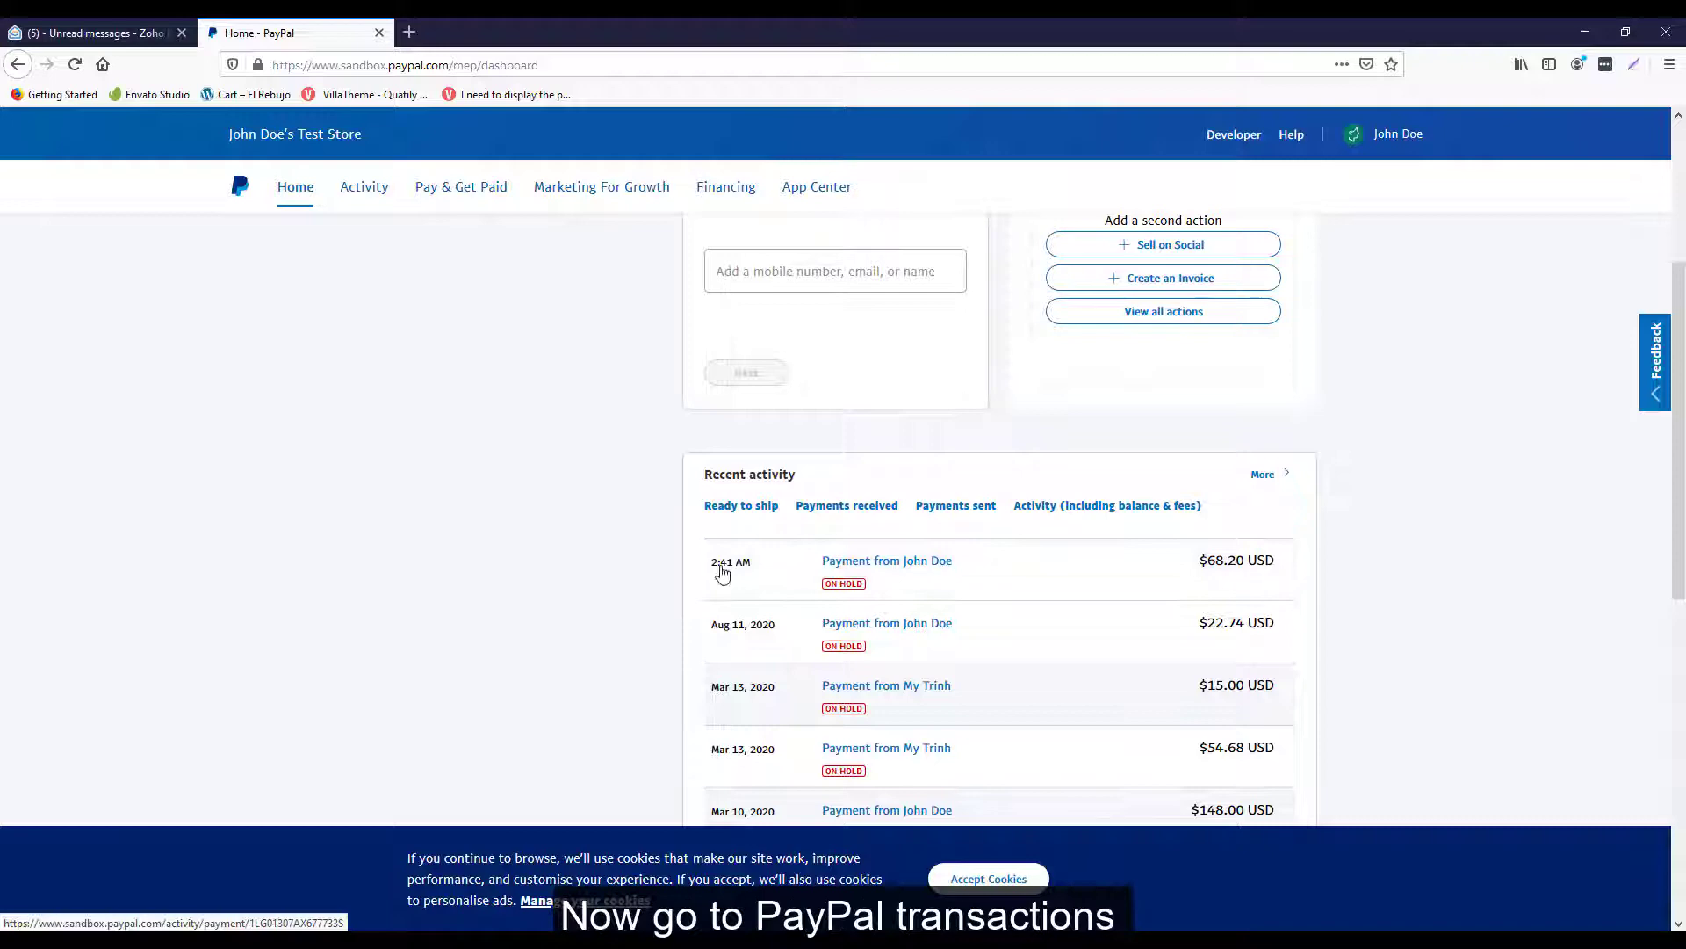
pyautogui.click(946, 573)
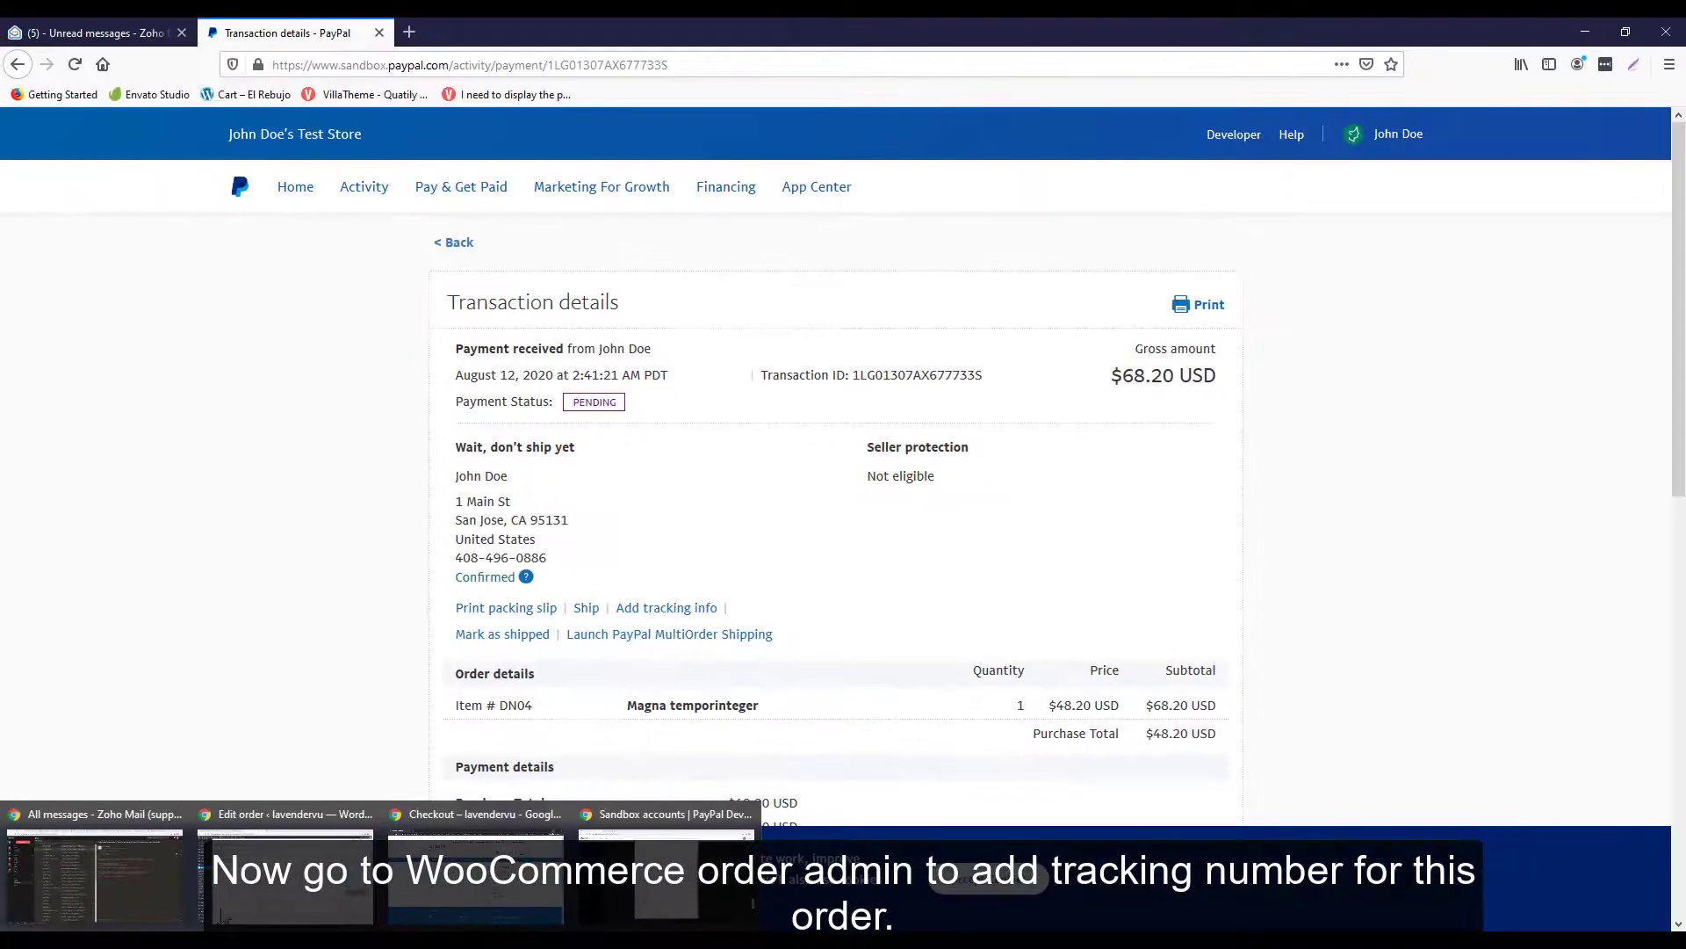
pyautogui.click(224, 916)
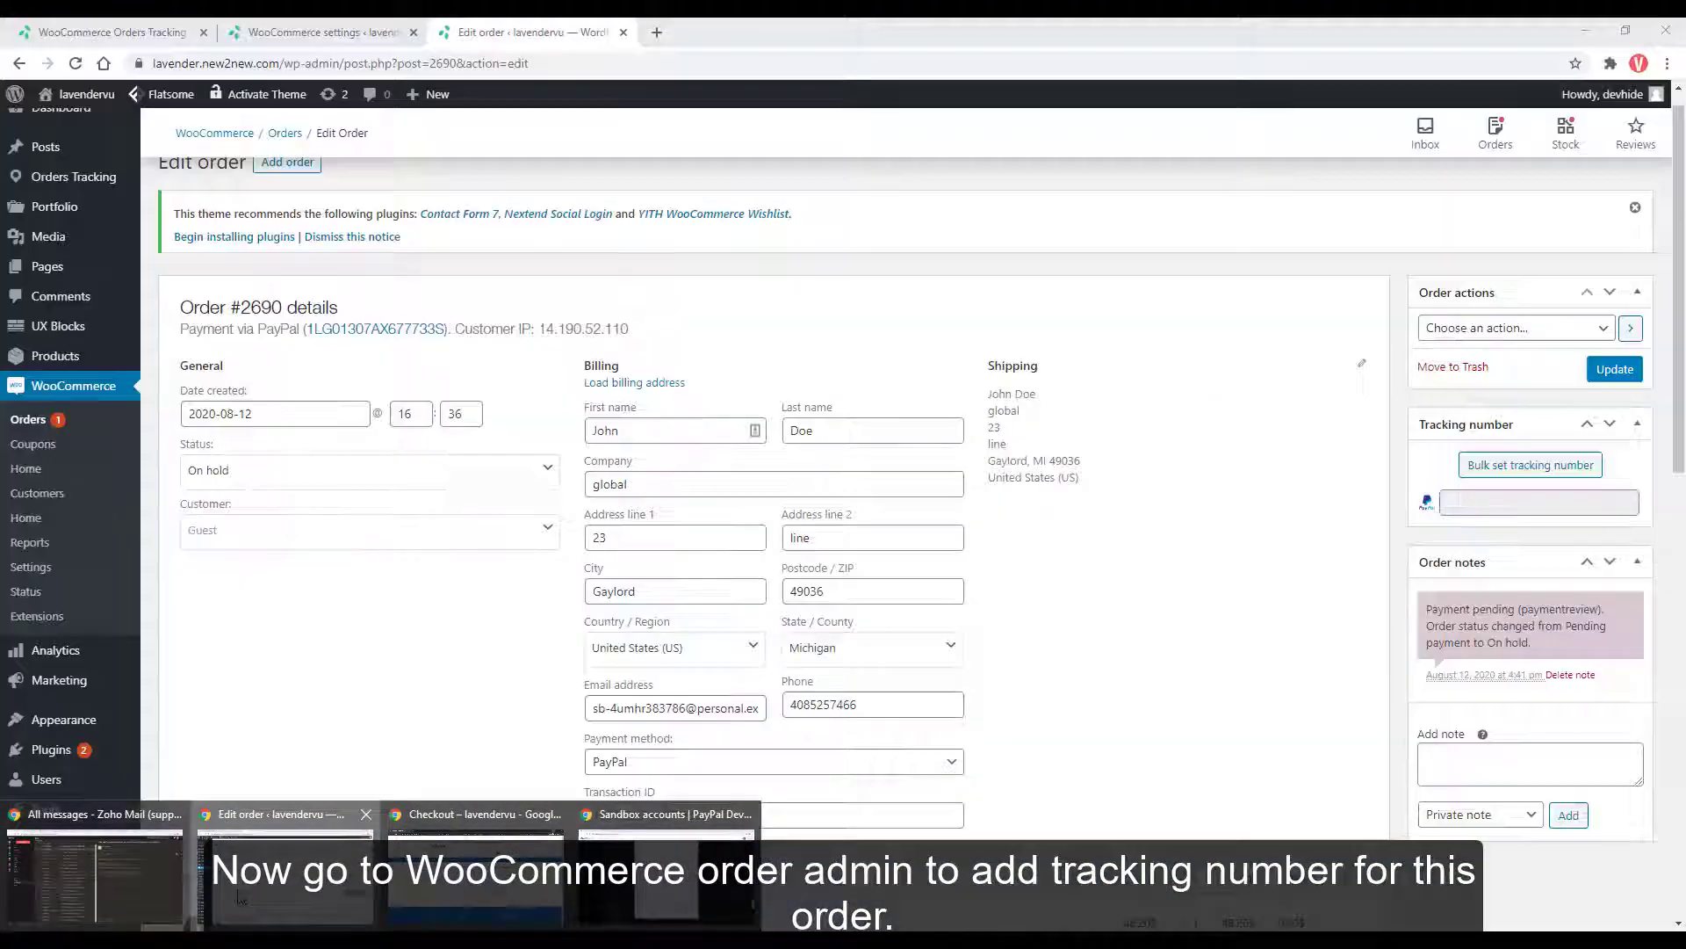
# Give order #2690's item UPS tracking number TD1234512, also sent to PayPal, and save.
pyautogui.click(76, 64)
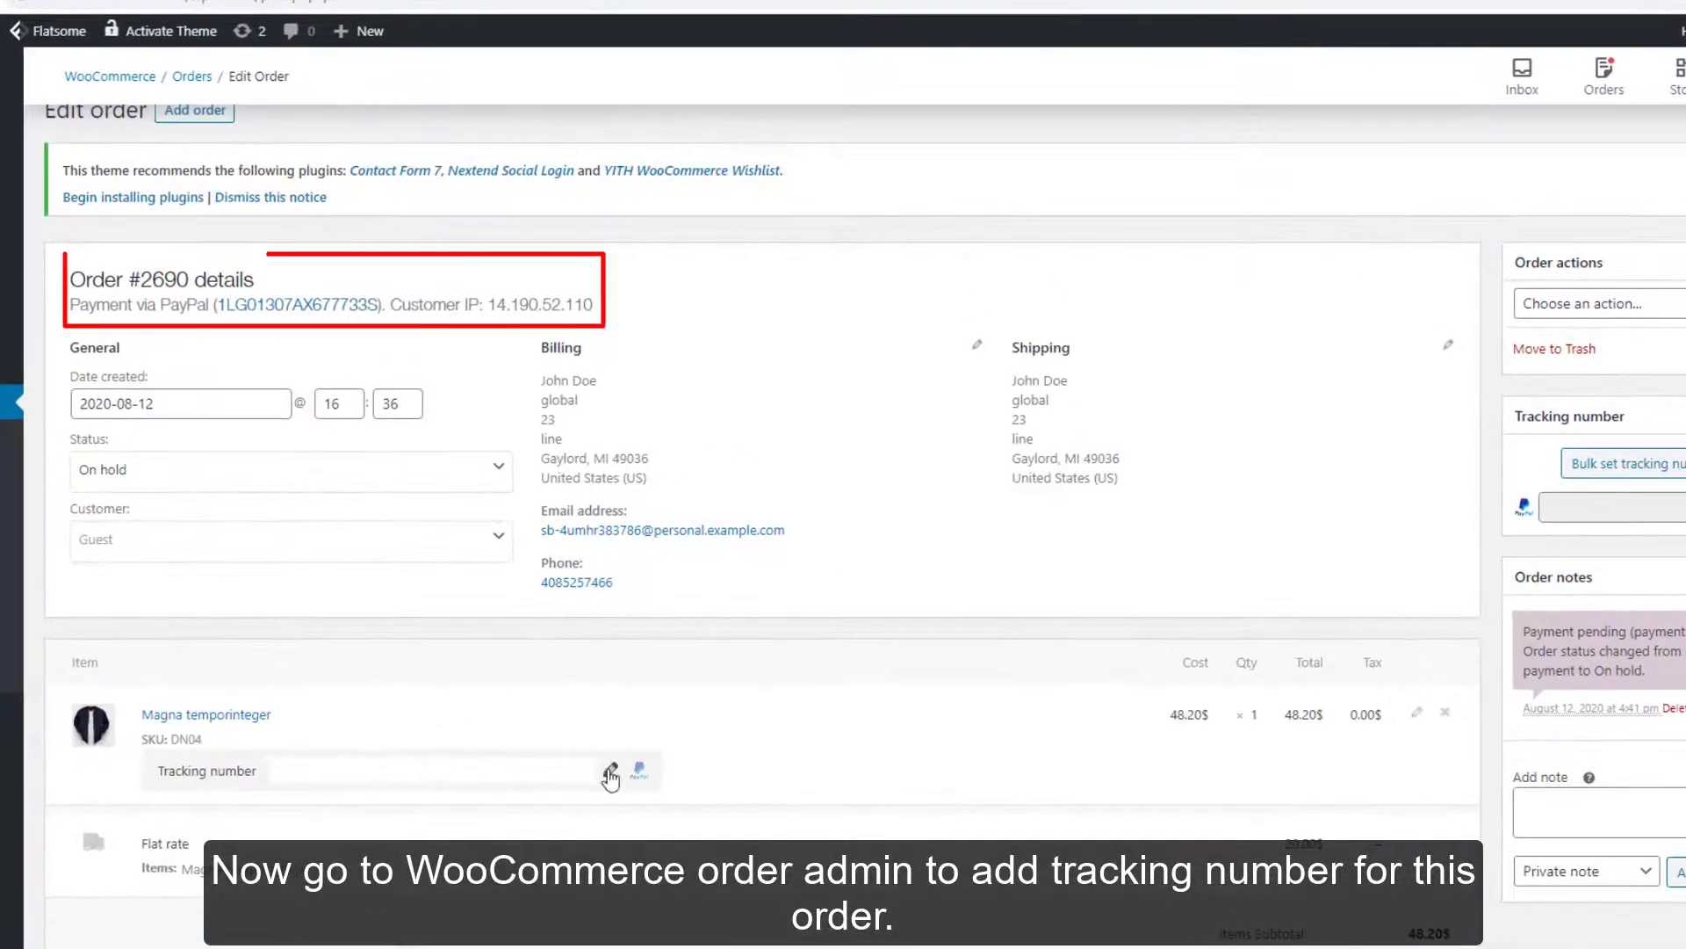
pyautogui.click(610, 771)
pyautogui.click(622, 420)
pyautogui.write('TD')
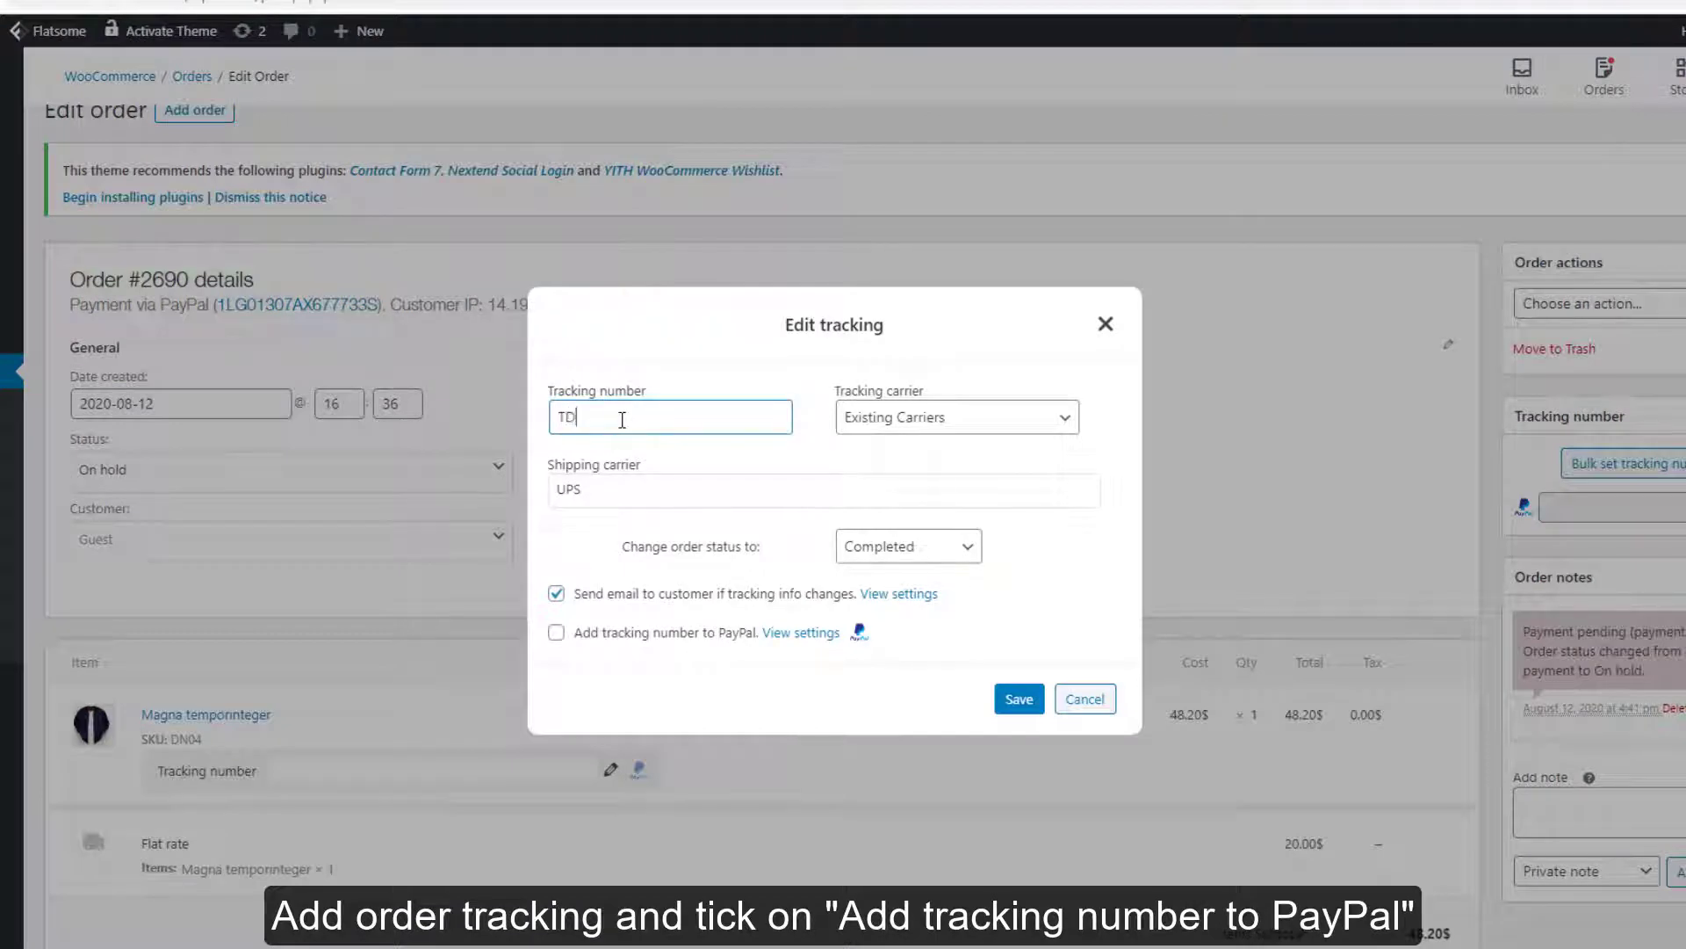
pyautogui.write('1234512')
pyautogui.click(556, 634)
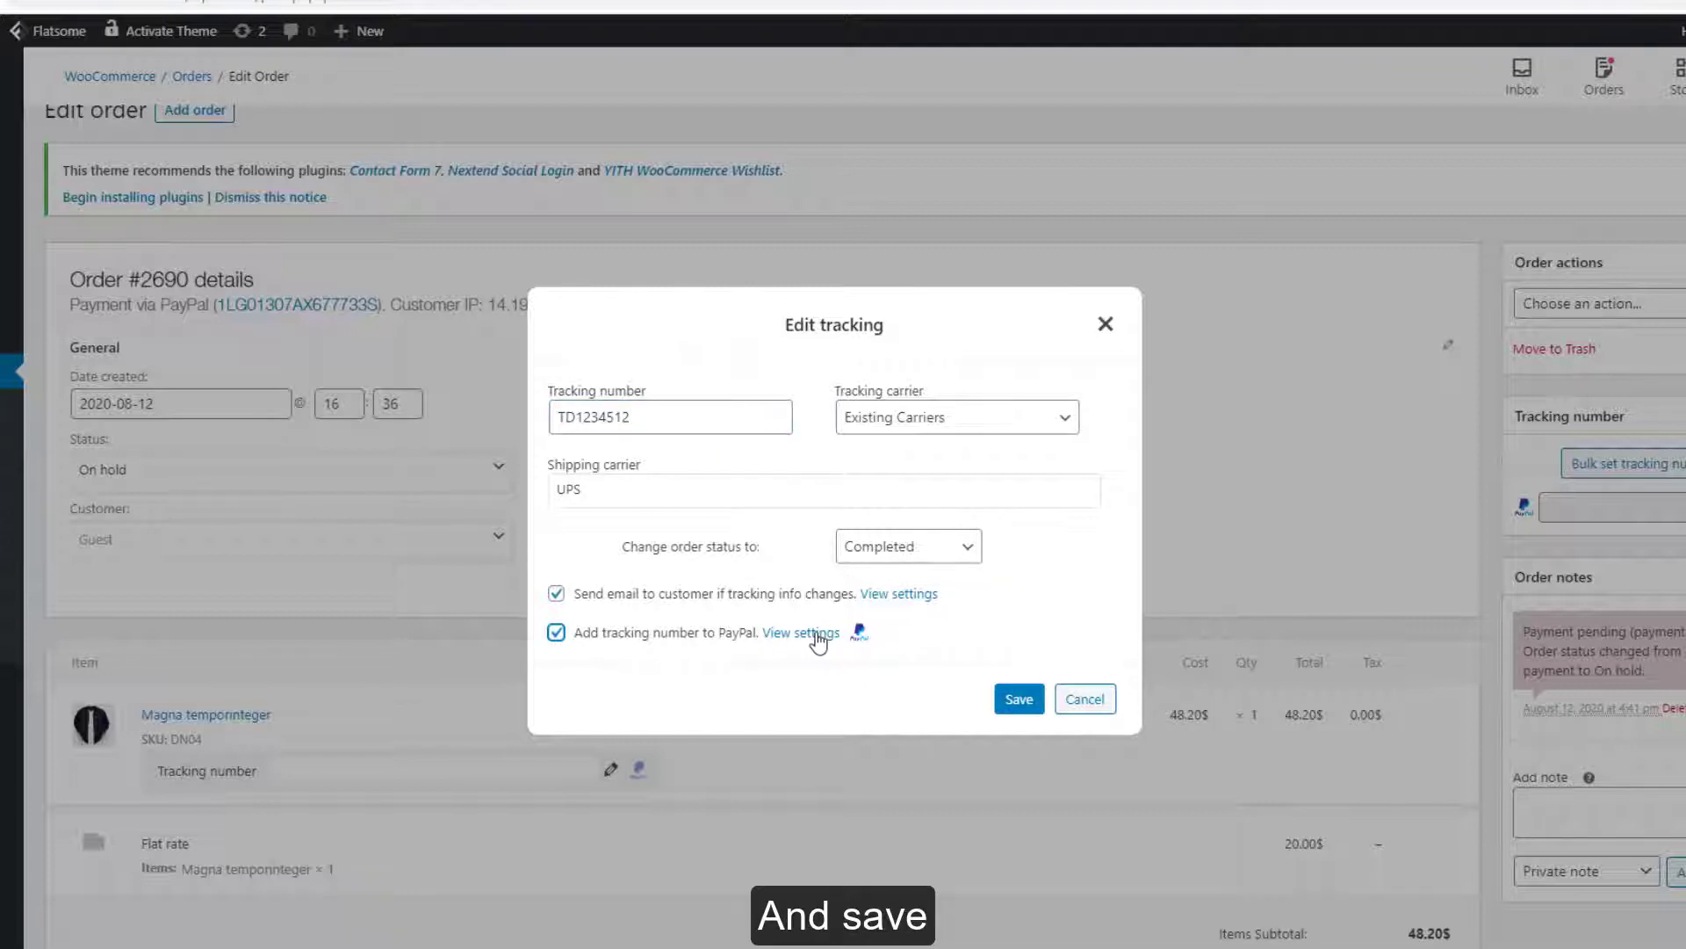
pyautogui.click(1022, 700)
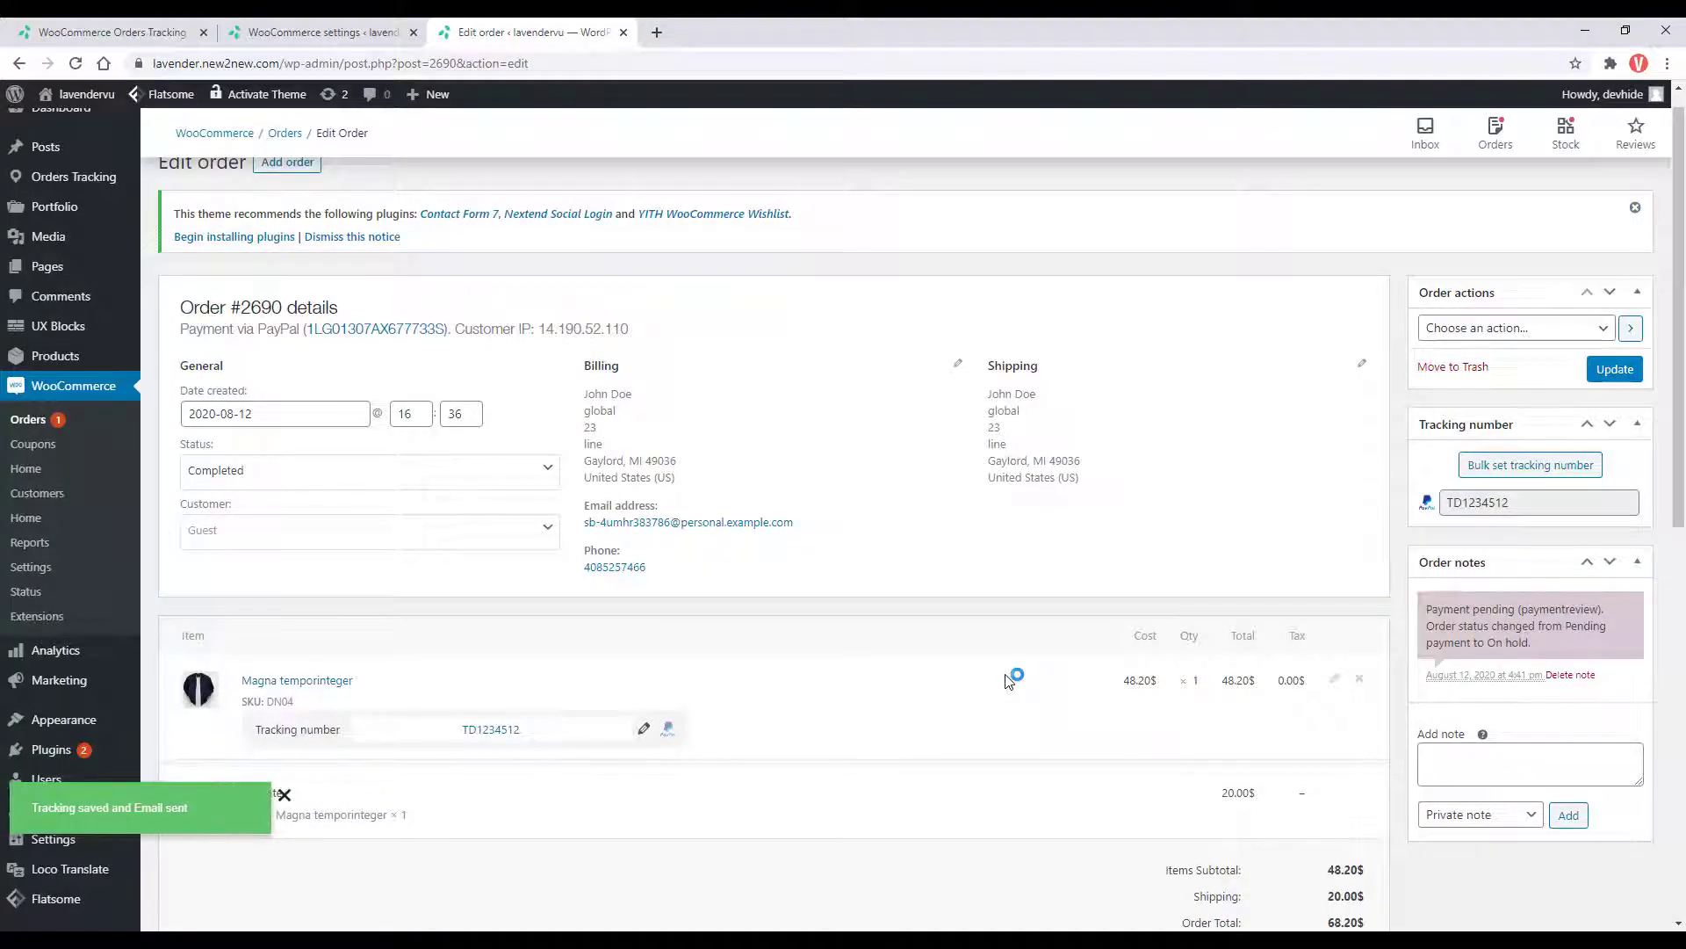
pyautogui.moveTo(344, 804)
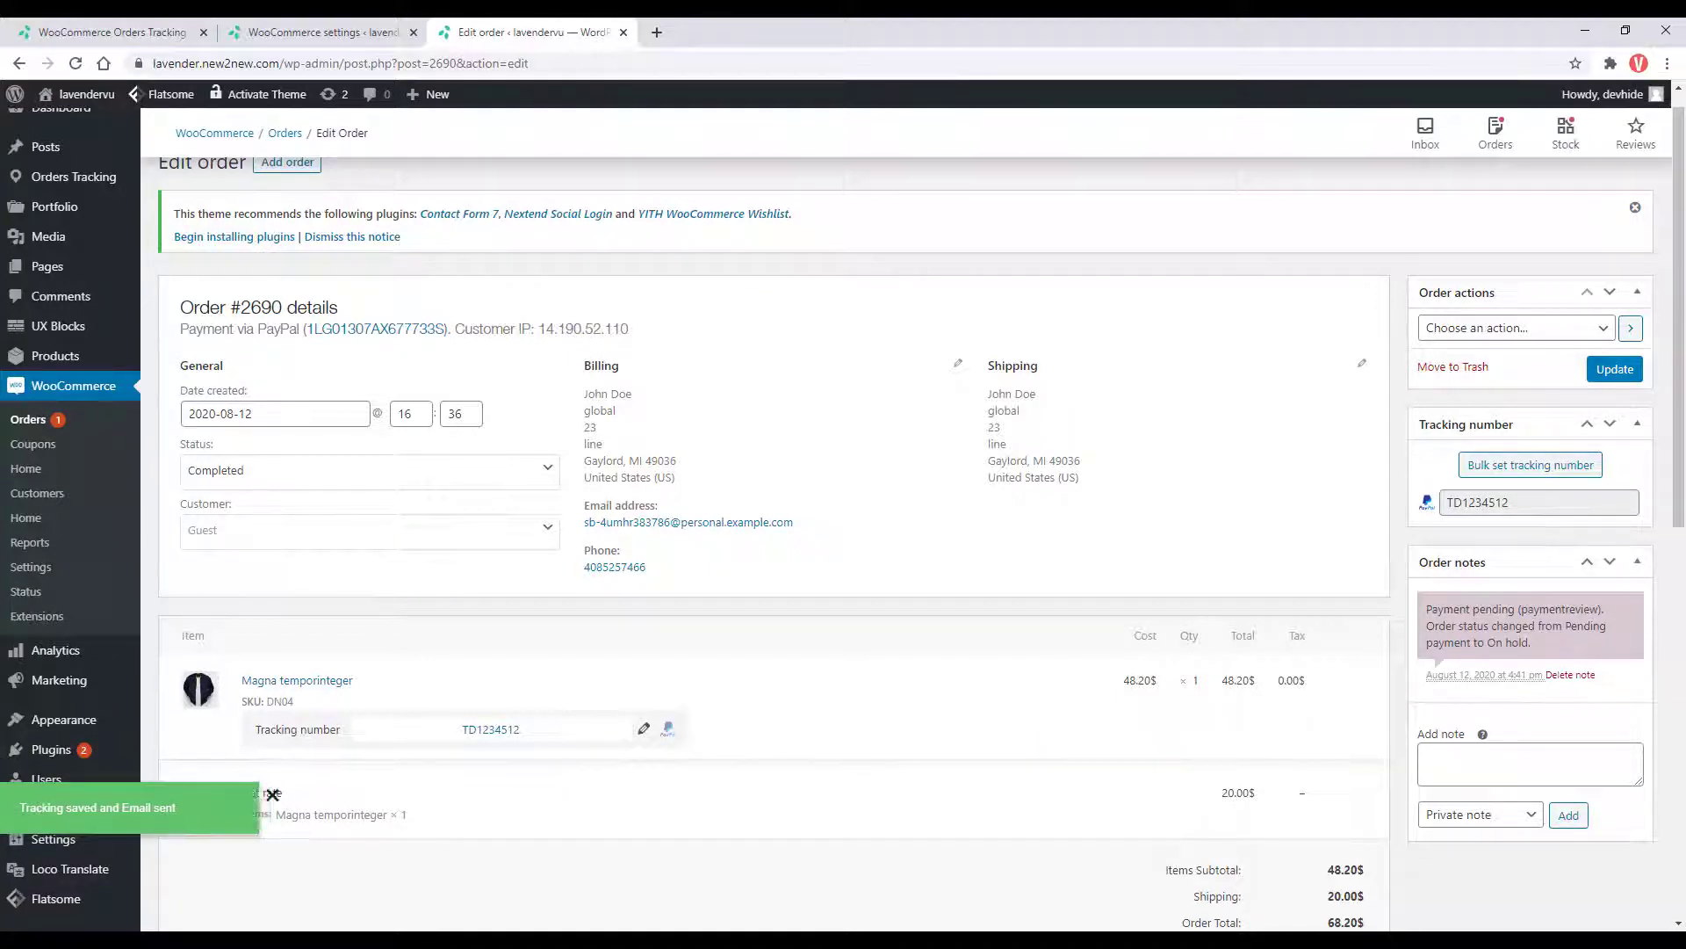
# Reload the $68.20 PayPal transaction details to check for the synced tracking.
pyautogui.click(146, 908)
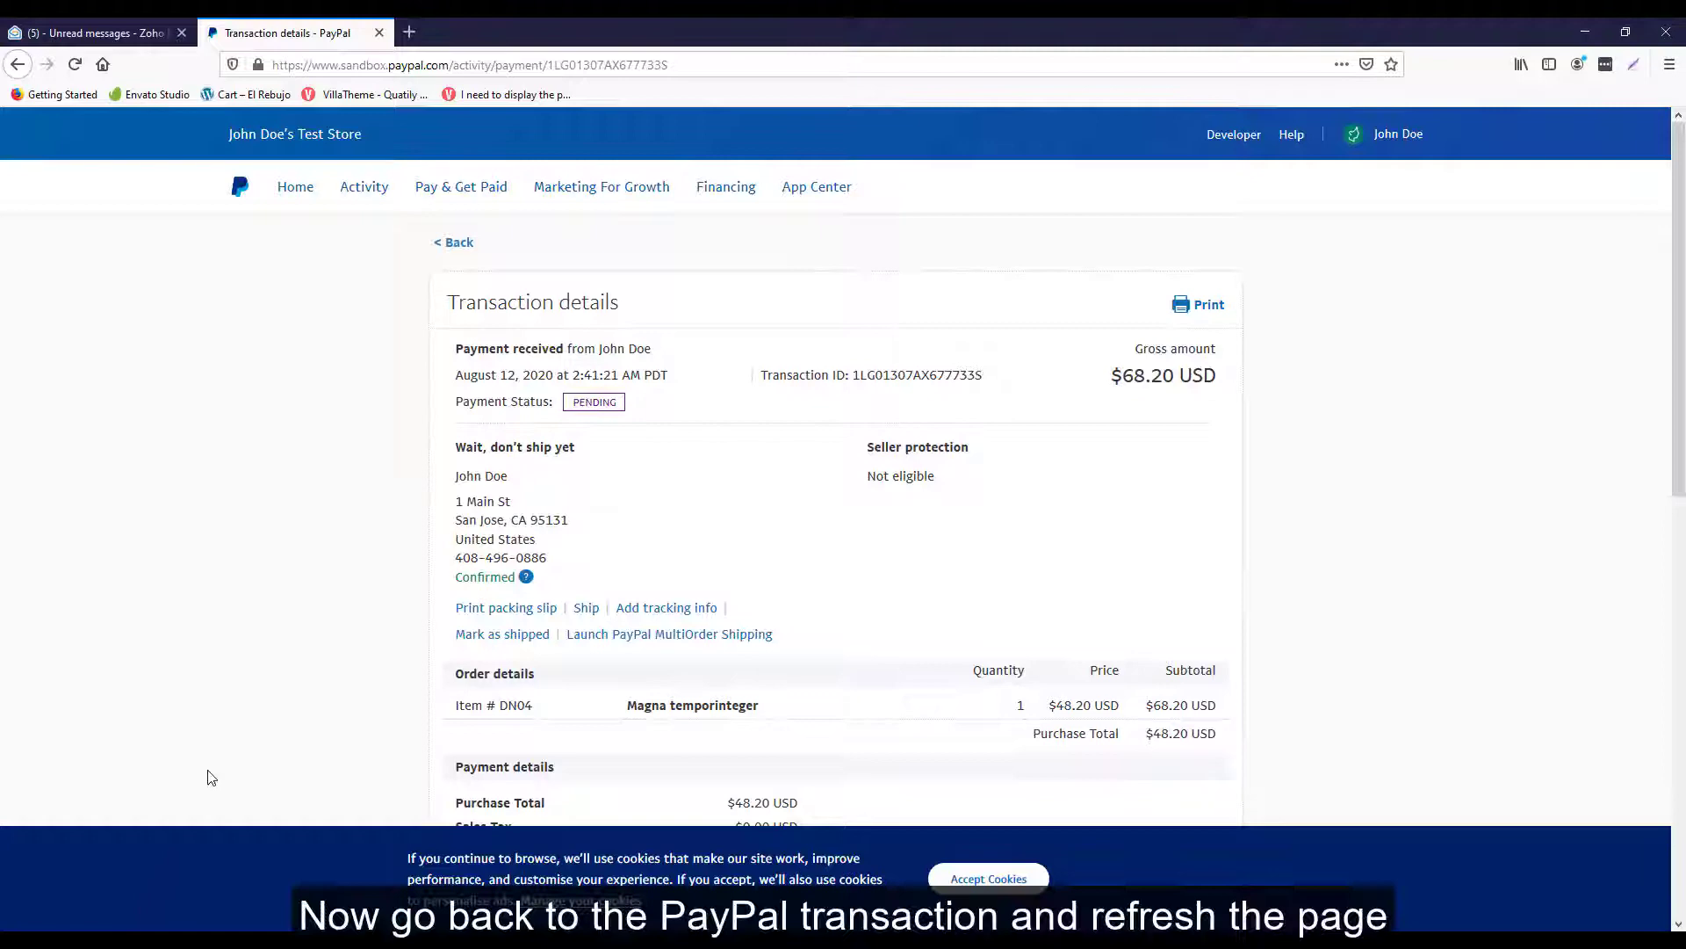
pyautogui.click(75, 64)
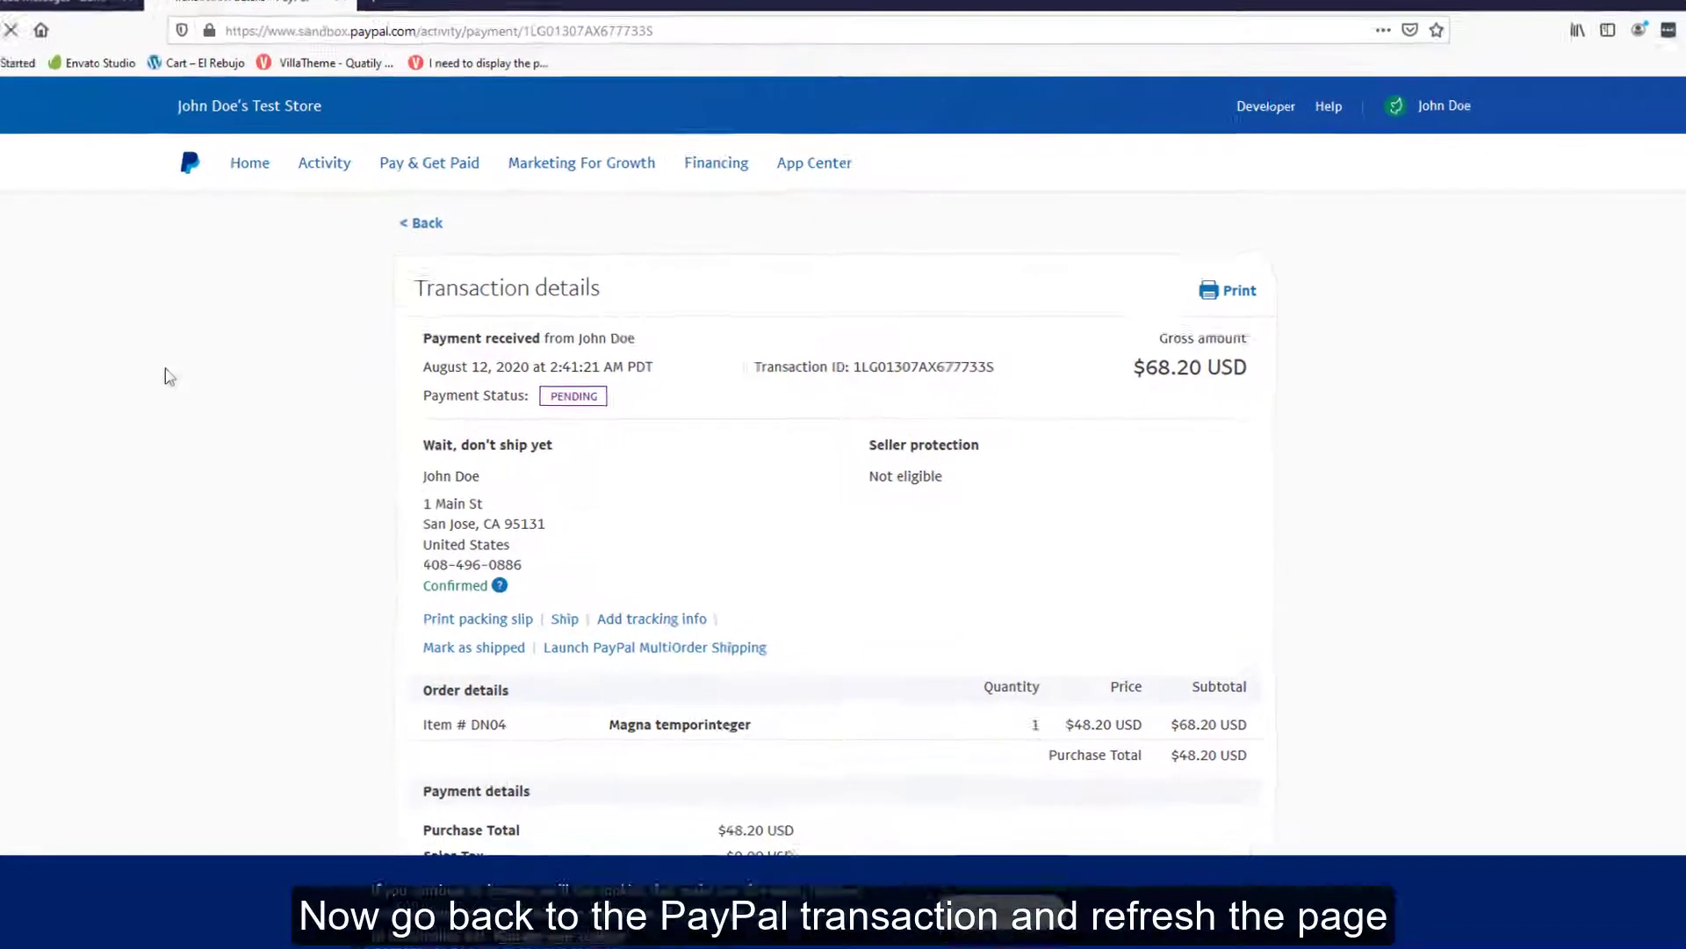